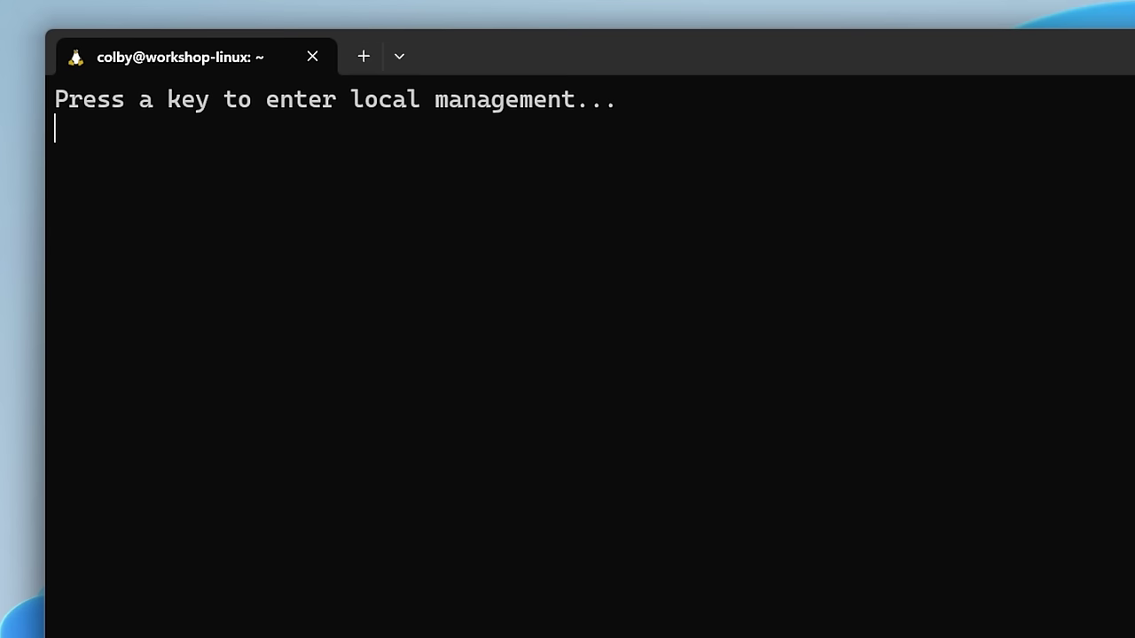
Enter the switch's local management, try to log in as Administrator without entering a password, and mark the switch's IP address
{"action": "key", "text": "Return"}
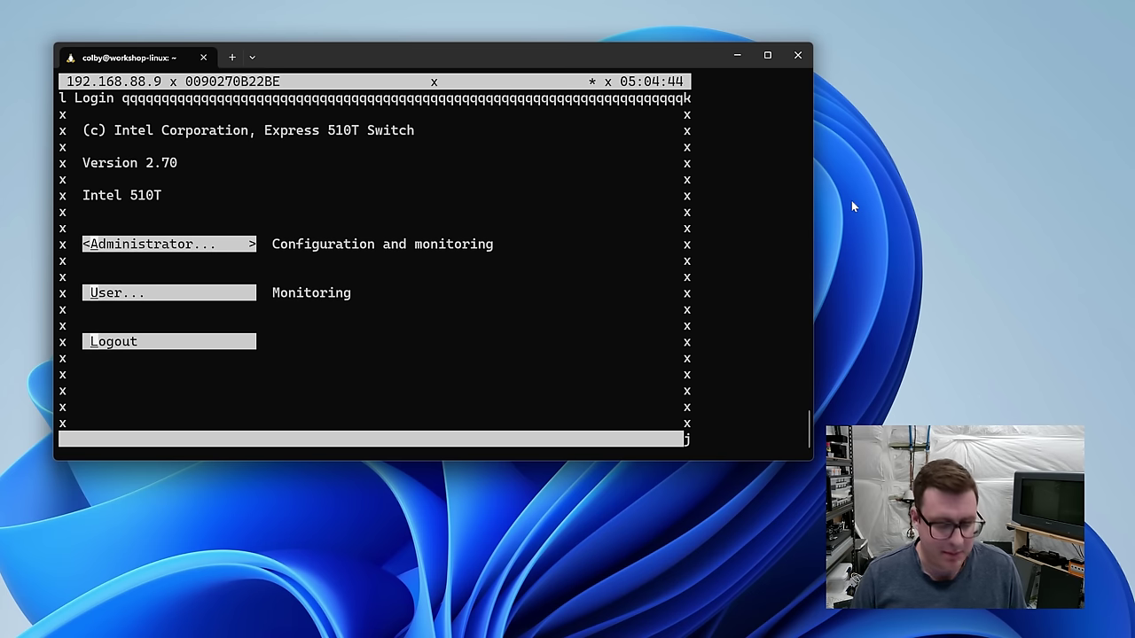
{"action": "key", "text": "Return"}
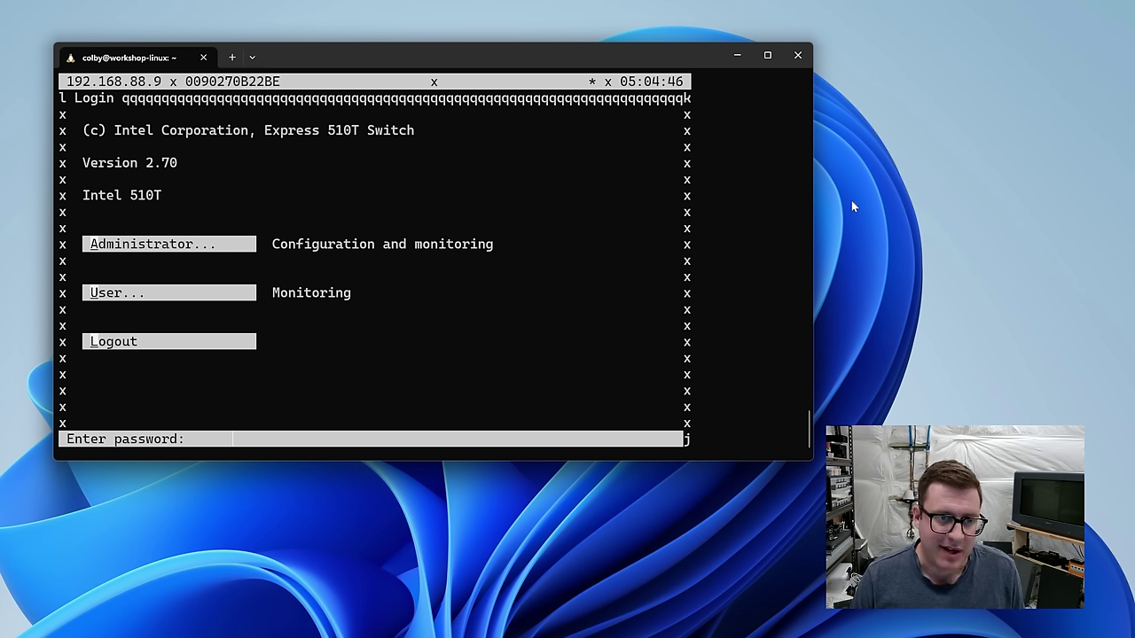
{"action": "key", "text": "Return"}
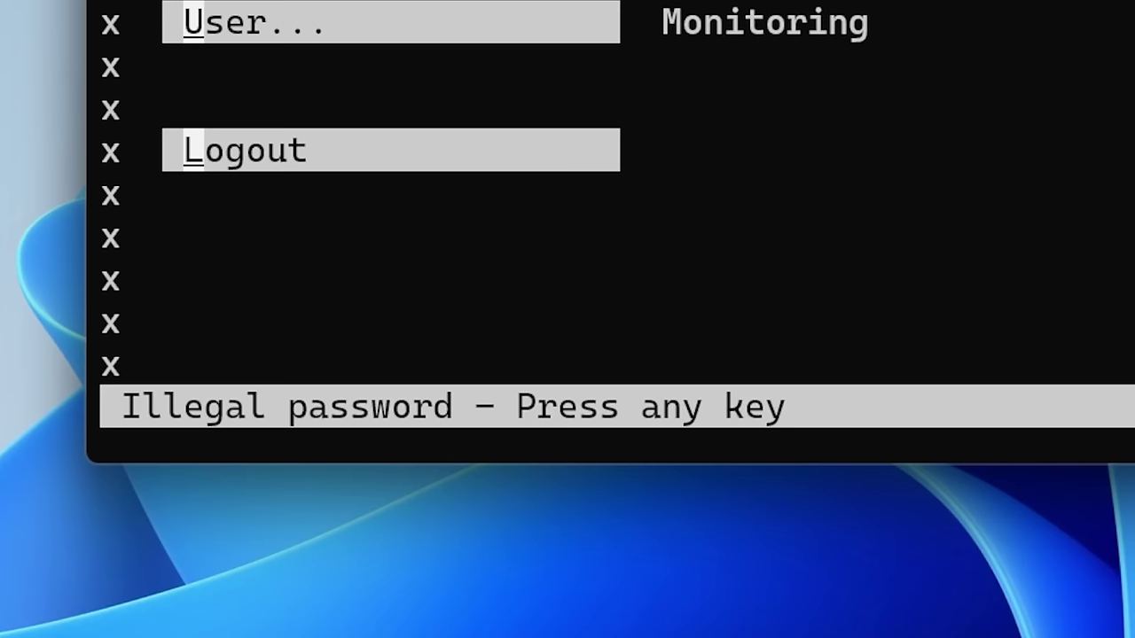
{"action": "key", "text": "Return"}
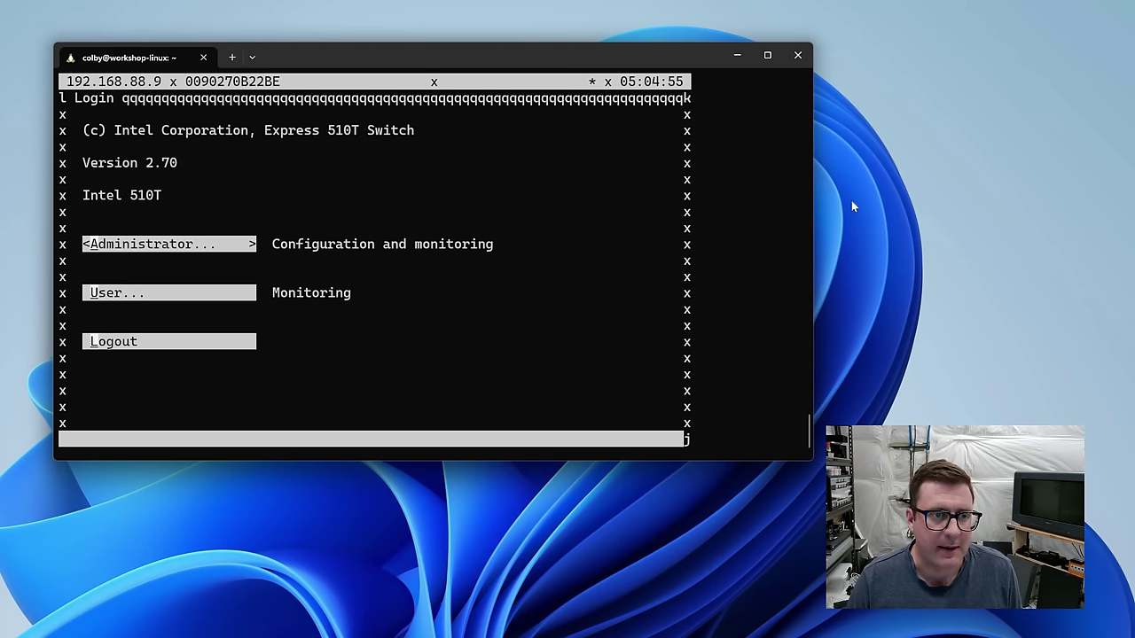
{"action": "key", "text": "Return"}
{"action": "key", "text": "Return"}
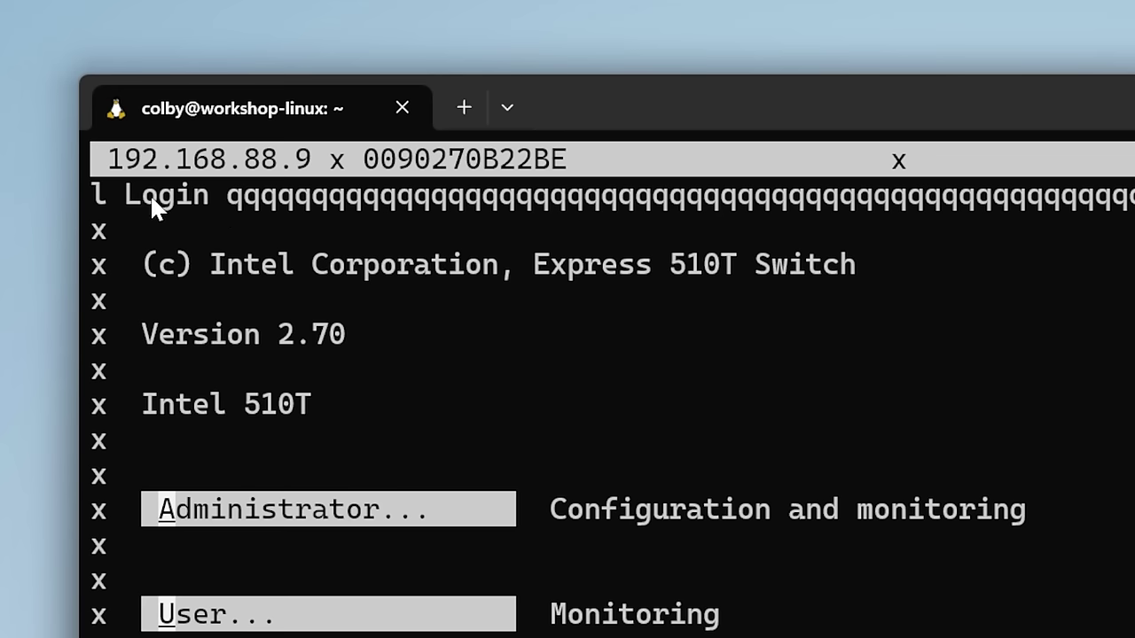
{"action": "left_click_drag", "start_coordinate": [109, 159], "coordinate": [306, 168]}
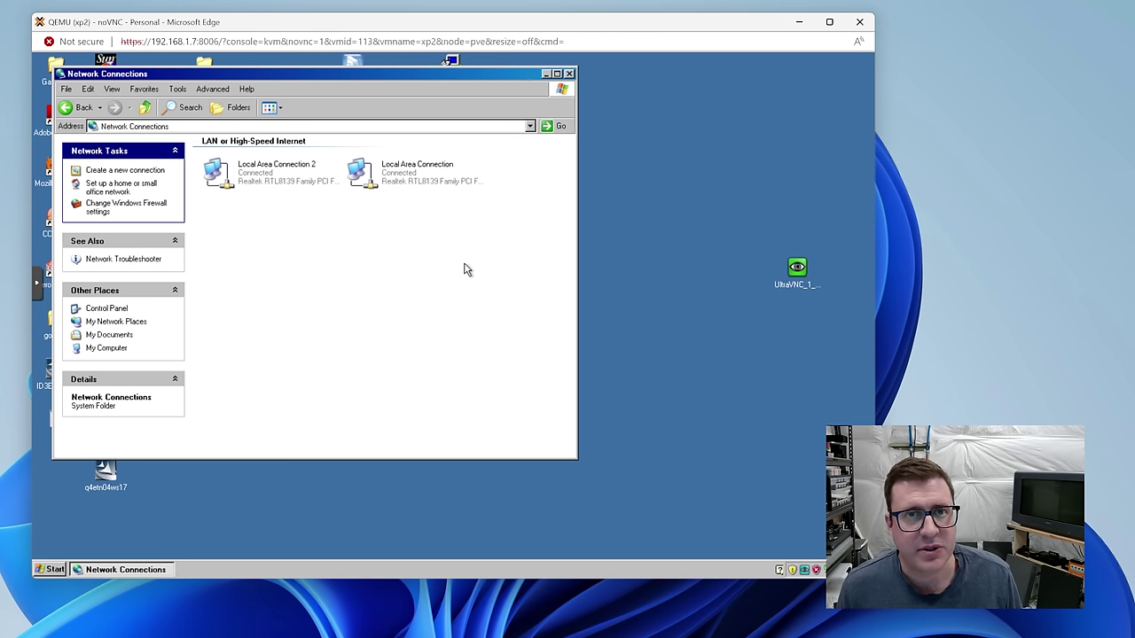
{"action": "right_click", "coordinate": [390, 173]}
{"action": "left_click", "coordinate": [452, 274]}
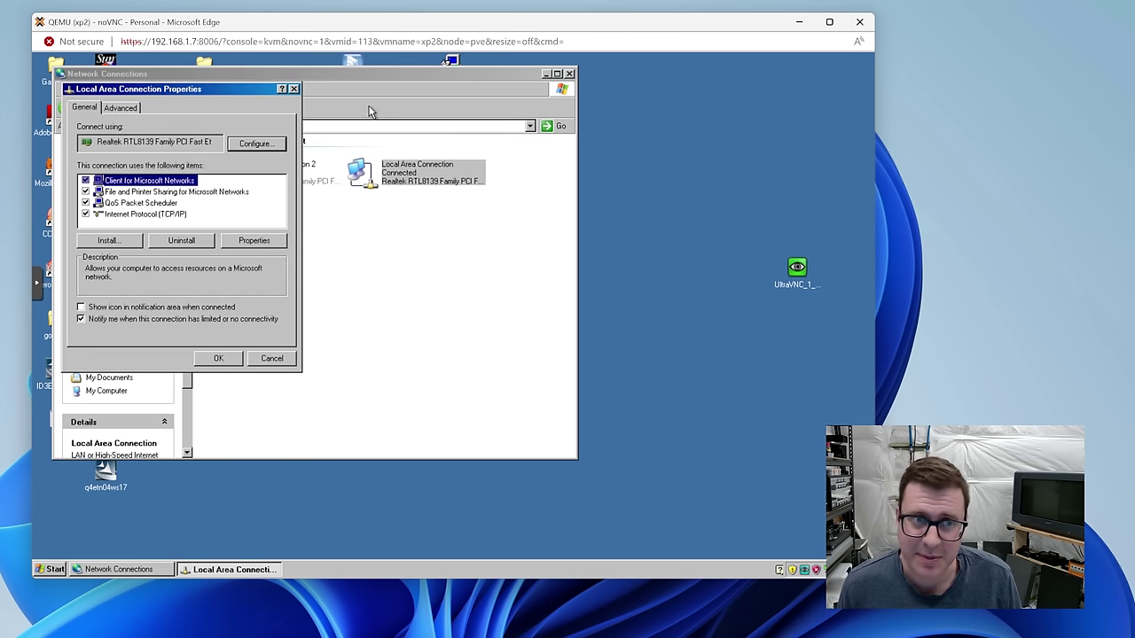
{"action": "left_click_drag", "start_coordinate": [219, 92], "coordinate": [408, 135]}
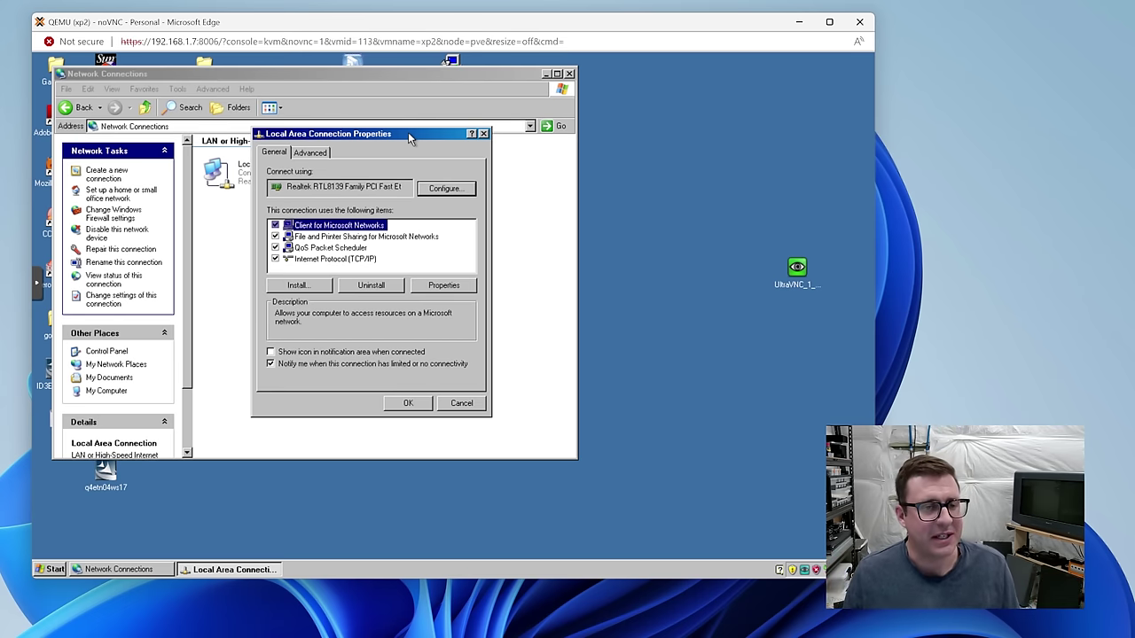
{"action": "left_click", "coordinate": [461, 402]}
{"action": "left_click_drag", "start_coordinate": [461, 299], "coordinate": [266, 189]}
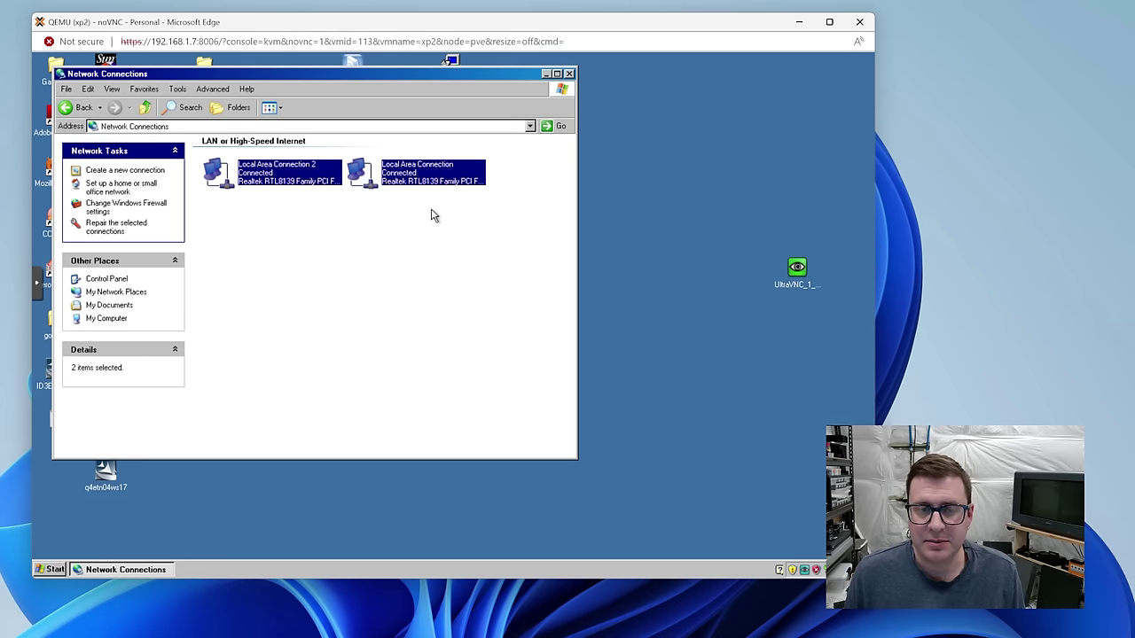
{"action": "left_click", "coordinate": [431, 216]}
Open the Internet Protocol (TCP/IP) properties of the network adapter named Local Area Connection
{"action": "right_click", "coordinate": [413, 176]}
{"action": "left_click", "coordinate": [465, 280]}
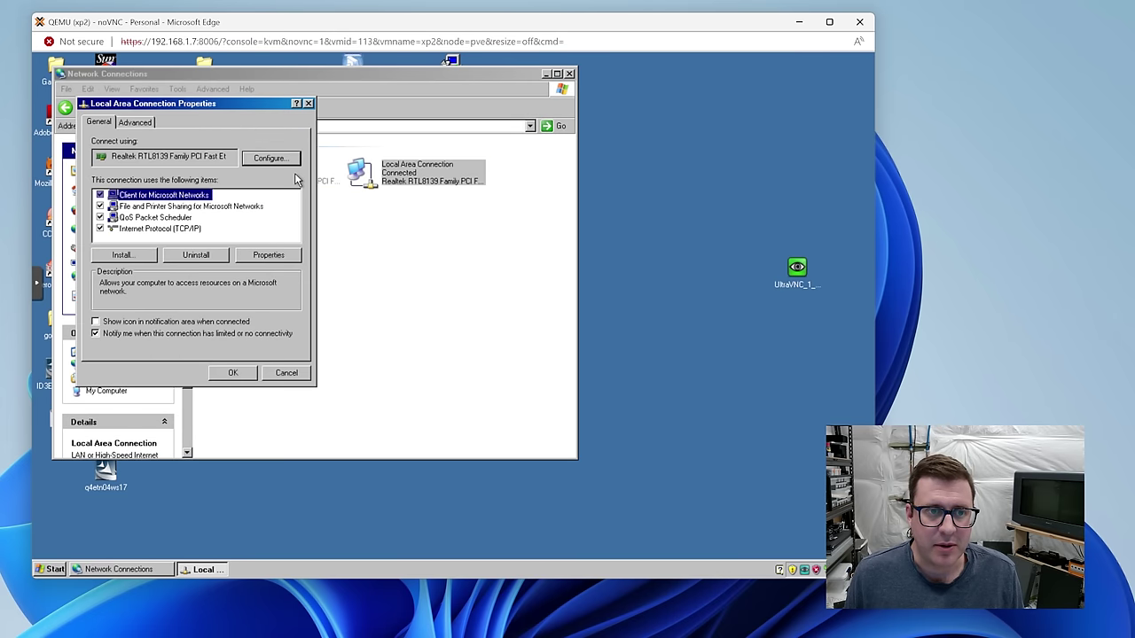
{"action": "left_click_drag", "start_coordinate": [261, 103], "coordinate": [435, 179]}
{"action": "left_click", "coordinate": [345, 304]}
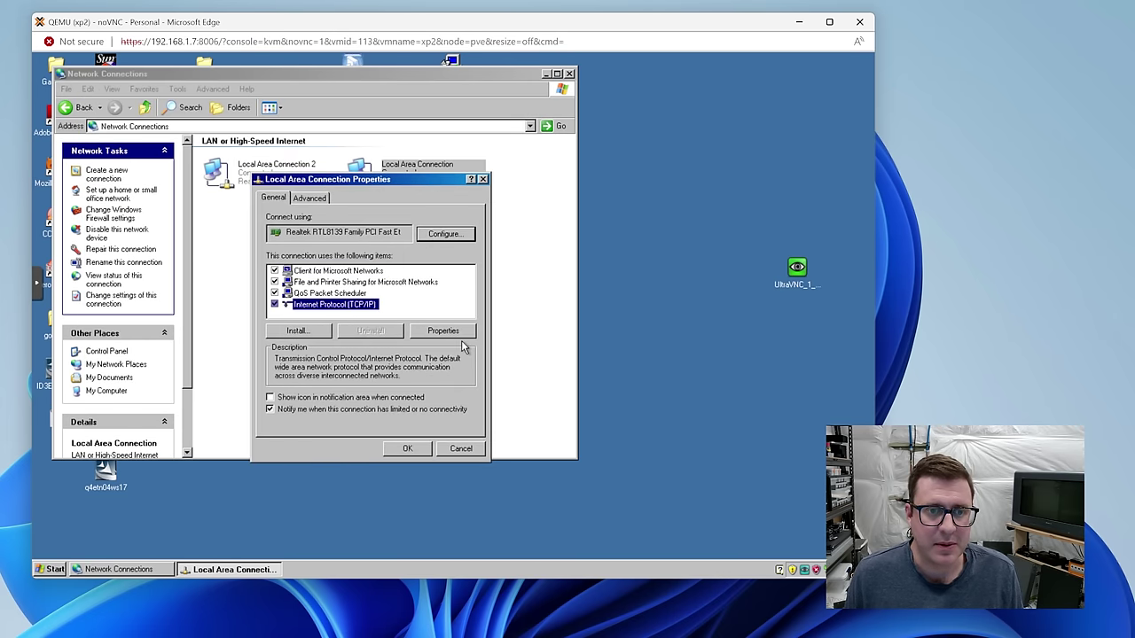
{"action": "left_click", "coordinate": [467, 334]}
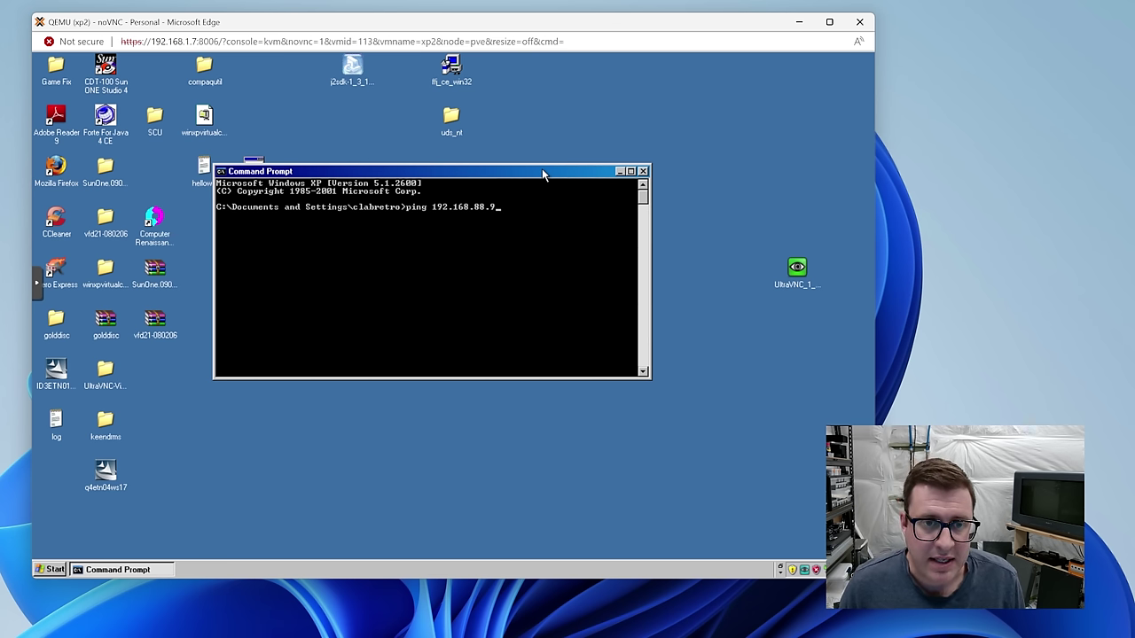
Ping the switch at 192.168.88.9 from the Windows XP Command Prompt
{"action": "key", "text": "Return"}
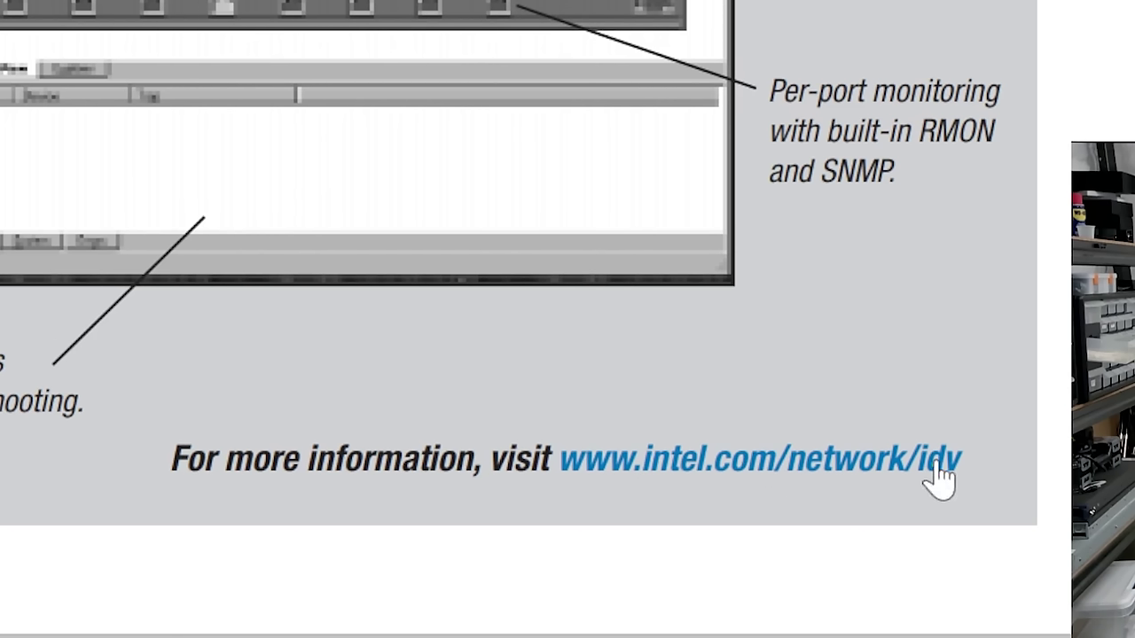
{"action": "left_click", "coordinate": [611, 461]}
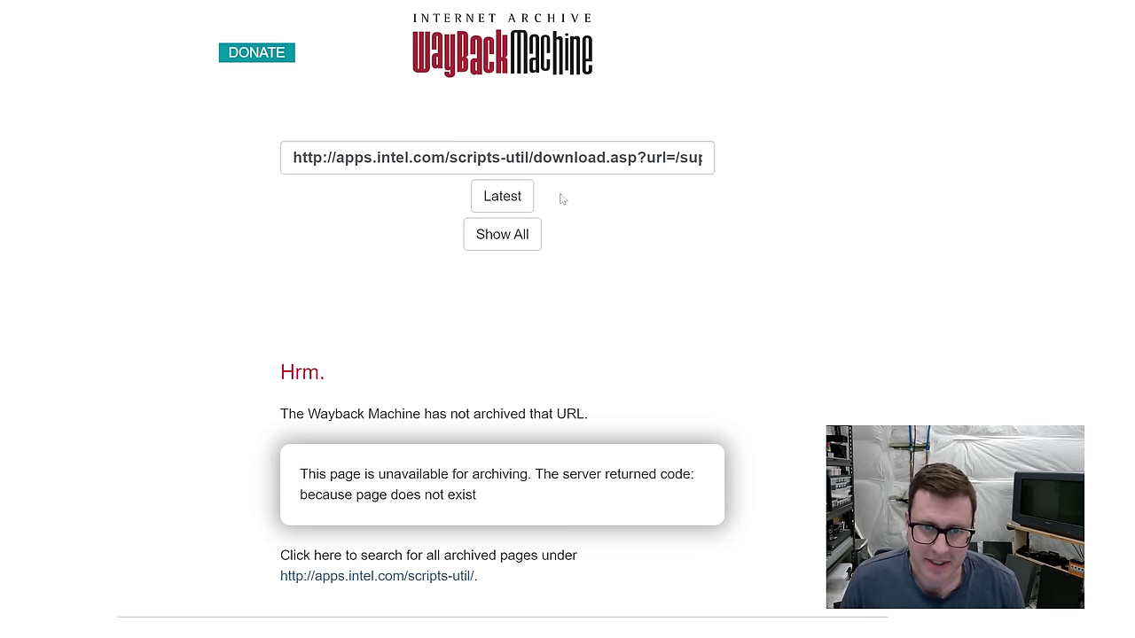
{"action": "left_click", "coordinate": [620, 157]}
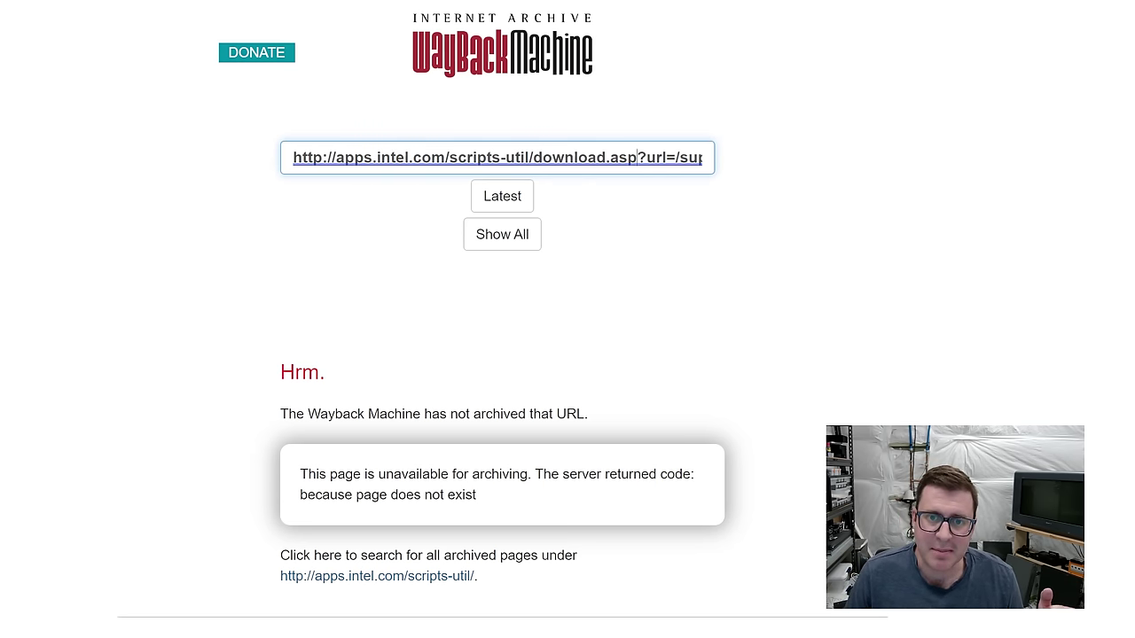
{"action": "left_click_drag", "start_coordinate": [637, 157], "coordinate": [564, 157]}
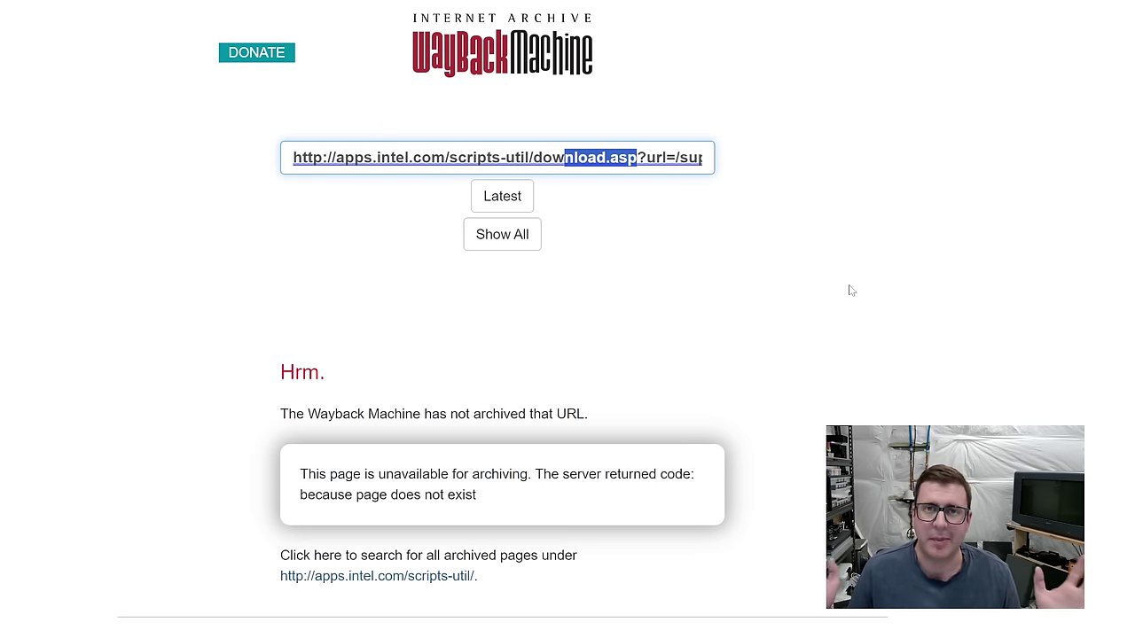
{"action": "left_click", "coordinate": [785, 350]}
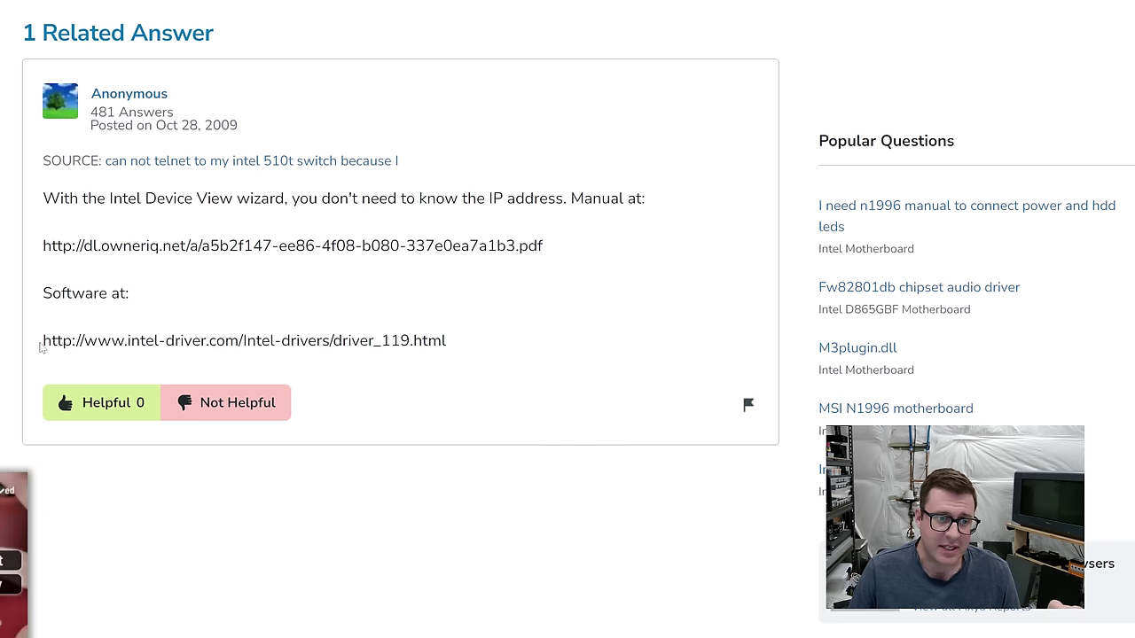
Follow the answer's intel-driver.com software link to the Intel Device View 2.1.17 page and try to download the software
{"action": "left_click_drag", "start_coordinate": [43, 341], "coordinate": [474, 343]}
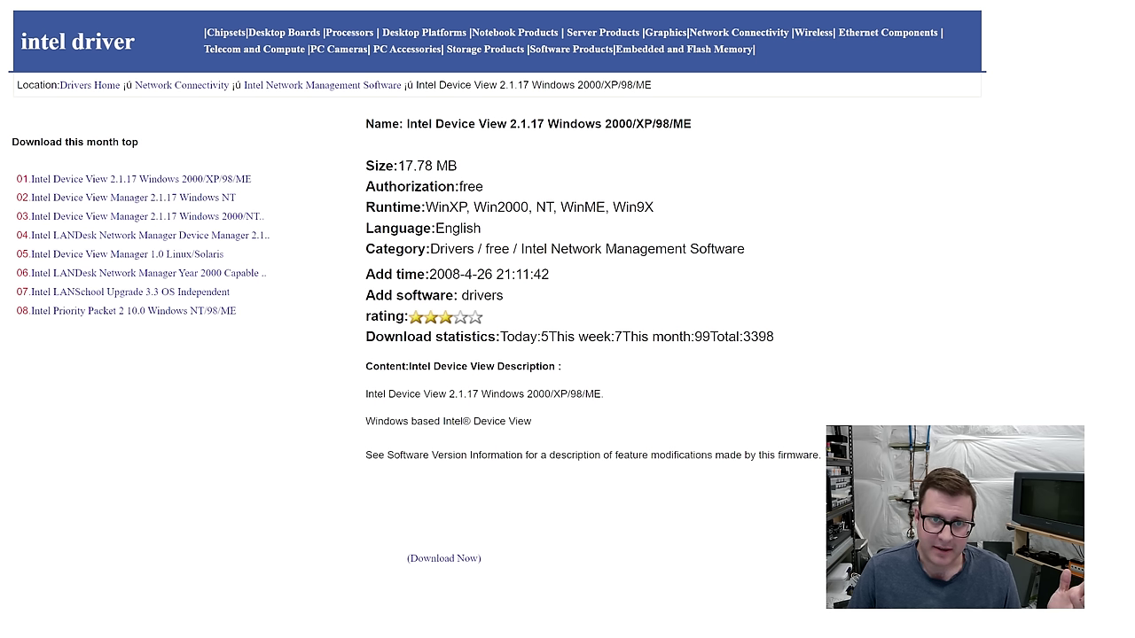
{"action": "left_click_drag", "start_coordinate": [407, 124], "coordinate": [544, 125]}
{"action": "left_click", "coordinate": [798, 410]}
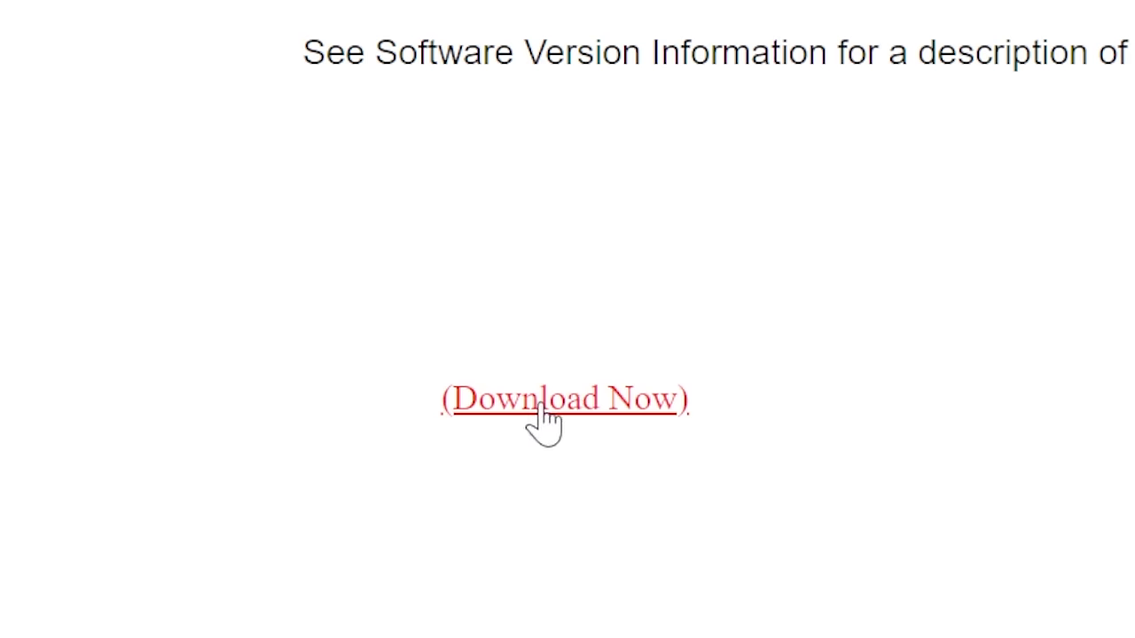
{"action": "left_click", "coordinate": [602, 409]}
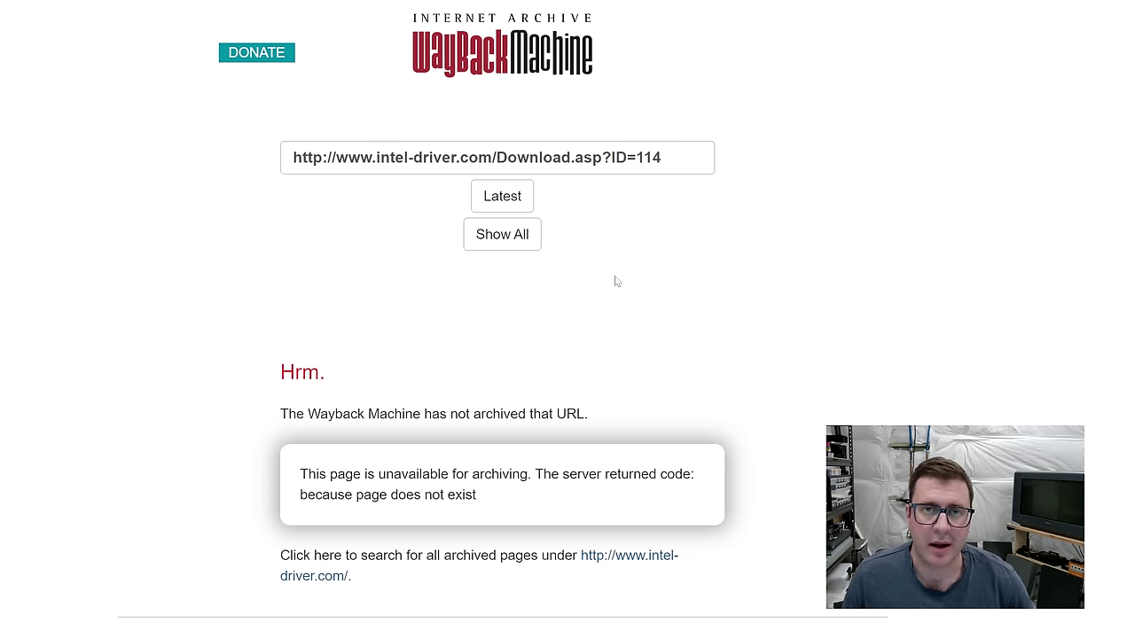
Examine the Download.asp script name and the ID parameter in the intel-driver.com download address
{"action": "left_click", "coordinate": [577, 157]}
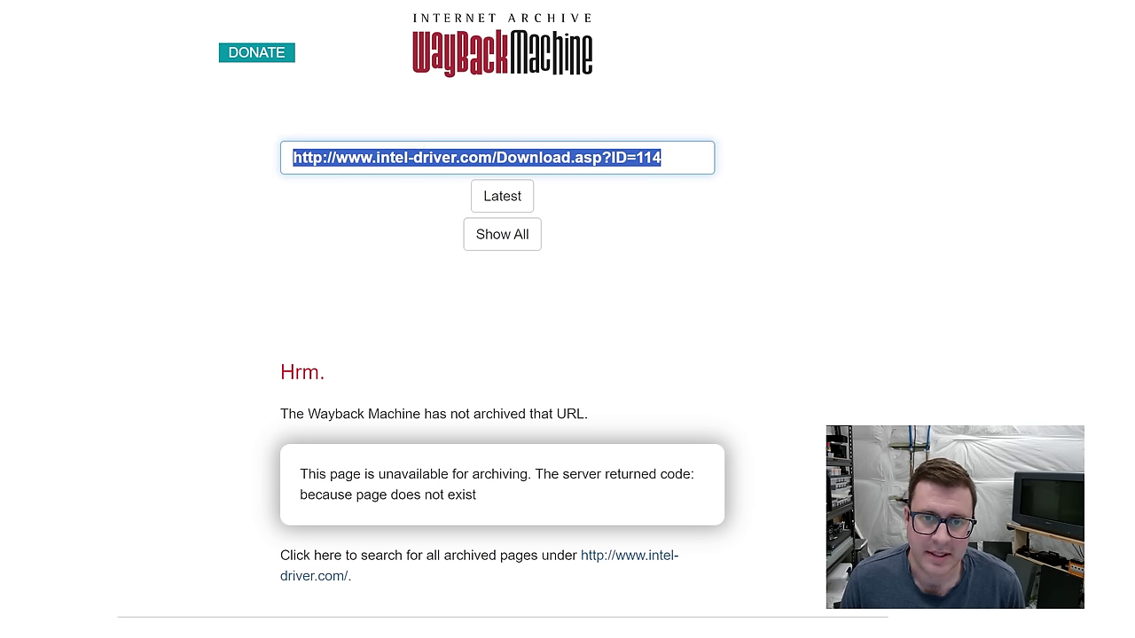
{"action": "left_click_drag", "start_coordinate": [602, 157], "coordinate": [507, 157]}
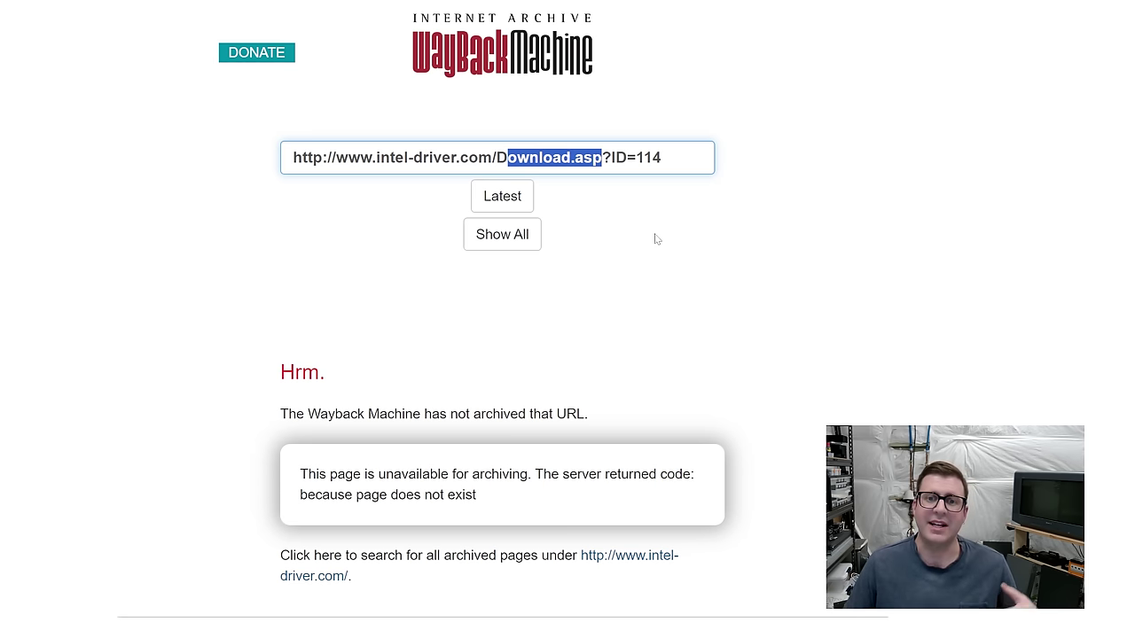
{"action": "key", "text": "End"}
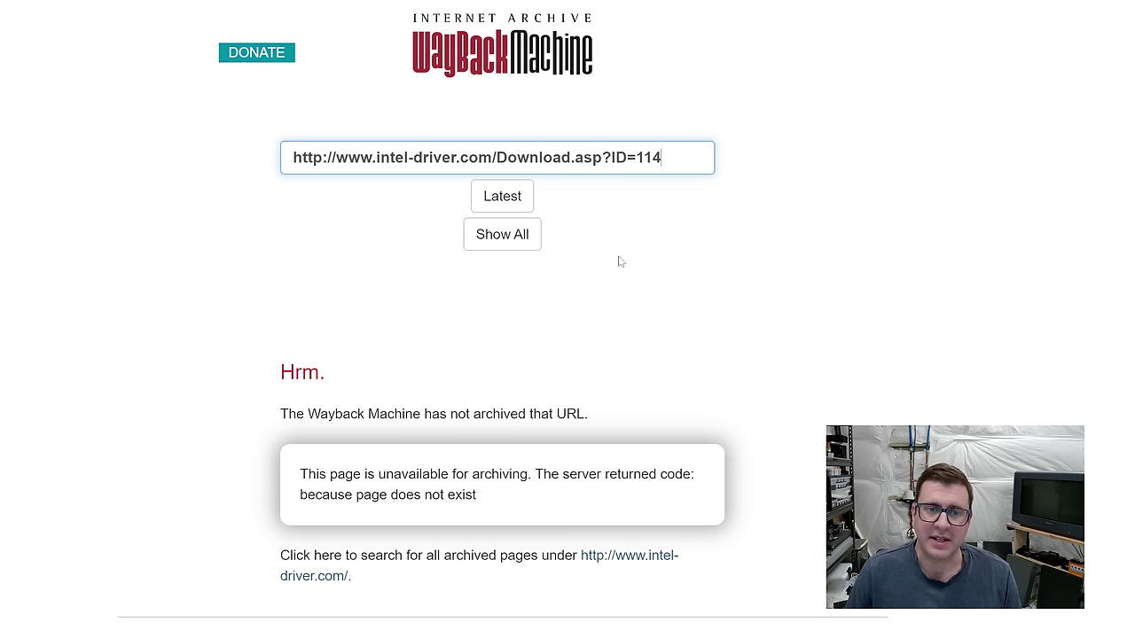
{"action": "left_click_drag", "start_coordinate": [611, 156], "coordinate": [661, 157]}
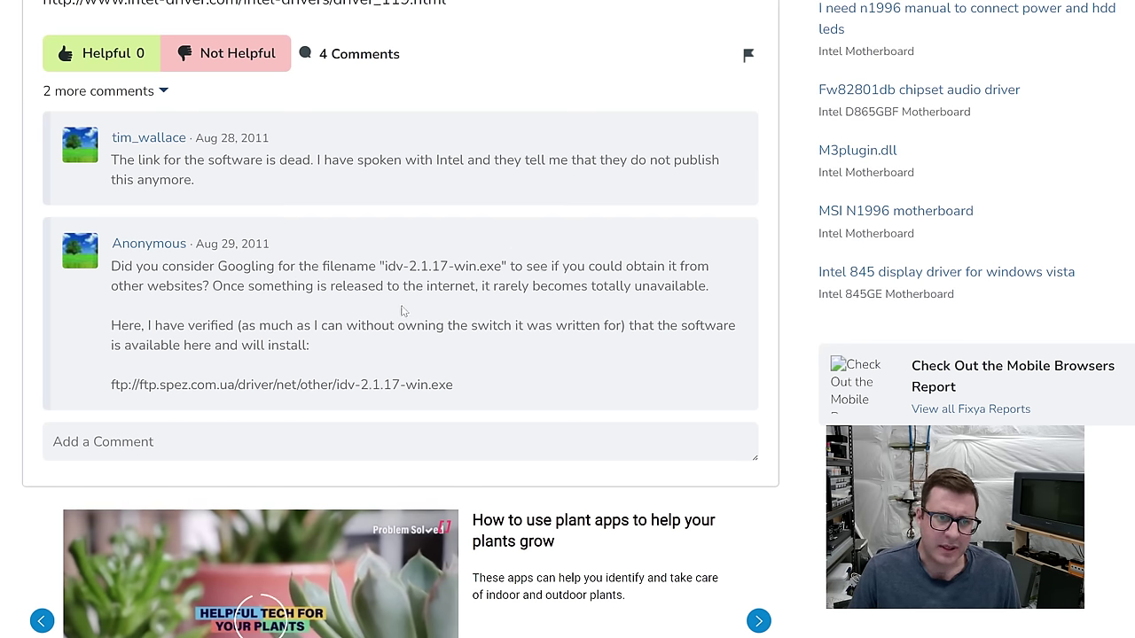
Read the last comment for the installer file name idv-2.1.17-win.exe and mark its ftp.spez.com.ua download link
{"action": "double_click", "coordinate": [256, 243]}
{"action": "left_click", "coordinate": [464, 317]}
{"action": "left_click_drag", "start_coordinate": [384, 266], "coordinate": [448, 266]}
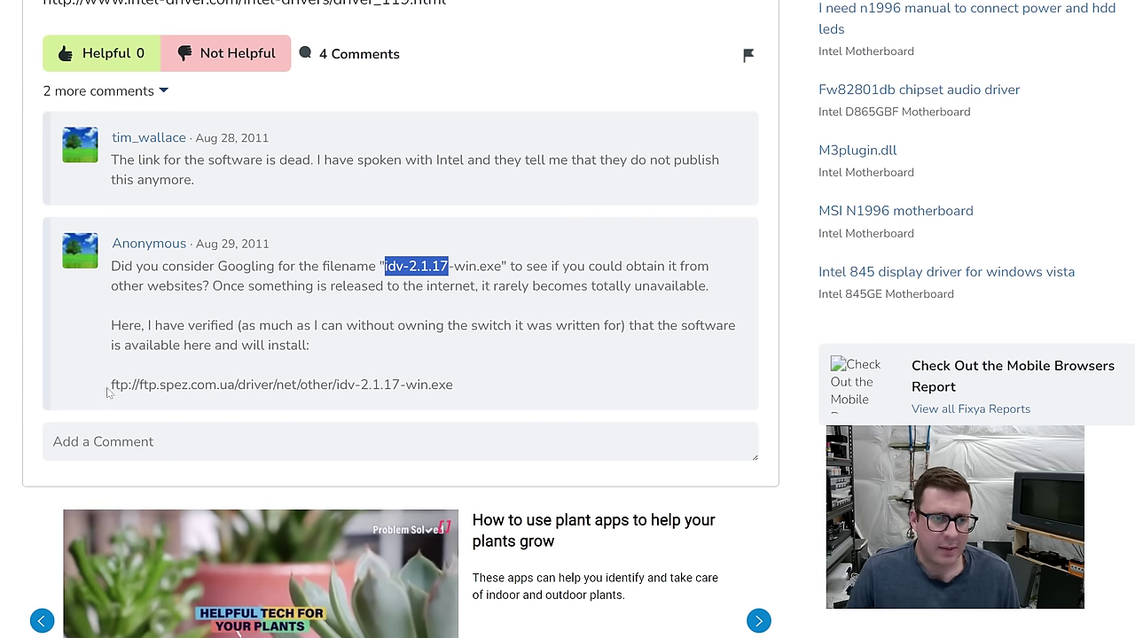
{"action": "left_click_drag", "start_coordinate": [110, 384], "coordinate": [499, 399]}
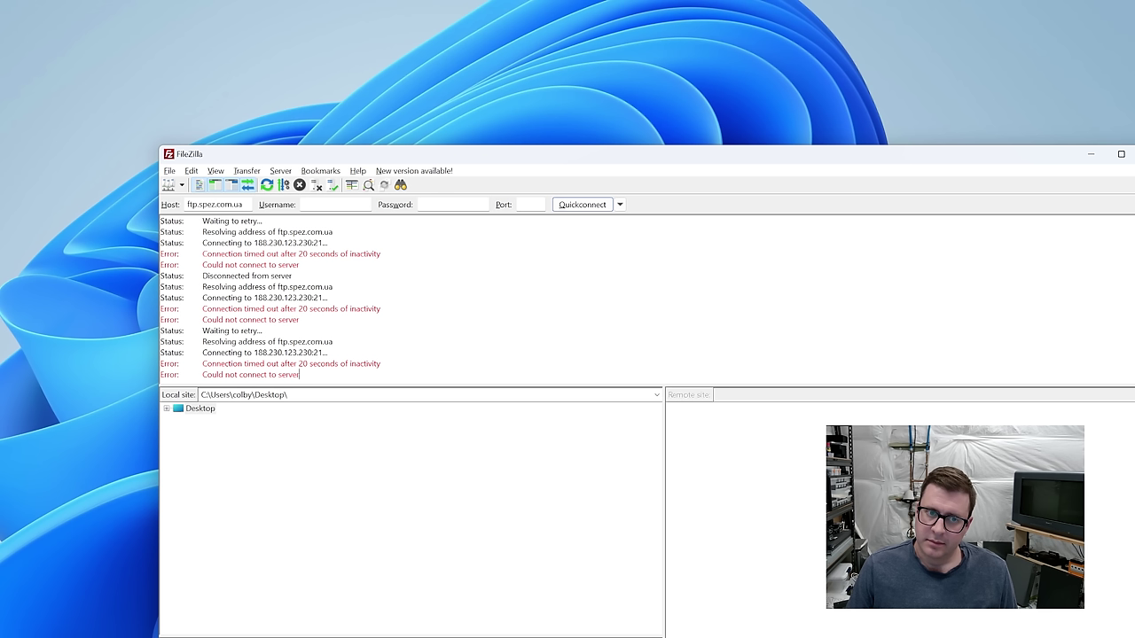
Examine the host name and IP address in FileZilla's connection log for ftp.spez.com.ua
{"action": "left_click_drag", "start_coordinate": [277, 232], "coordinate": [353, 235]}
{"action": "left_click_drag", "start_coordinate": [255, 243], "coordinate": [361, 247]}
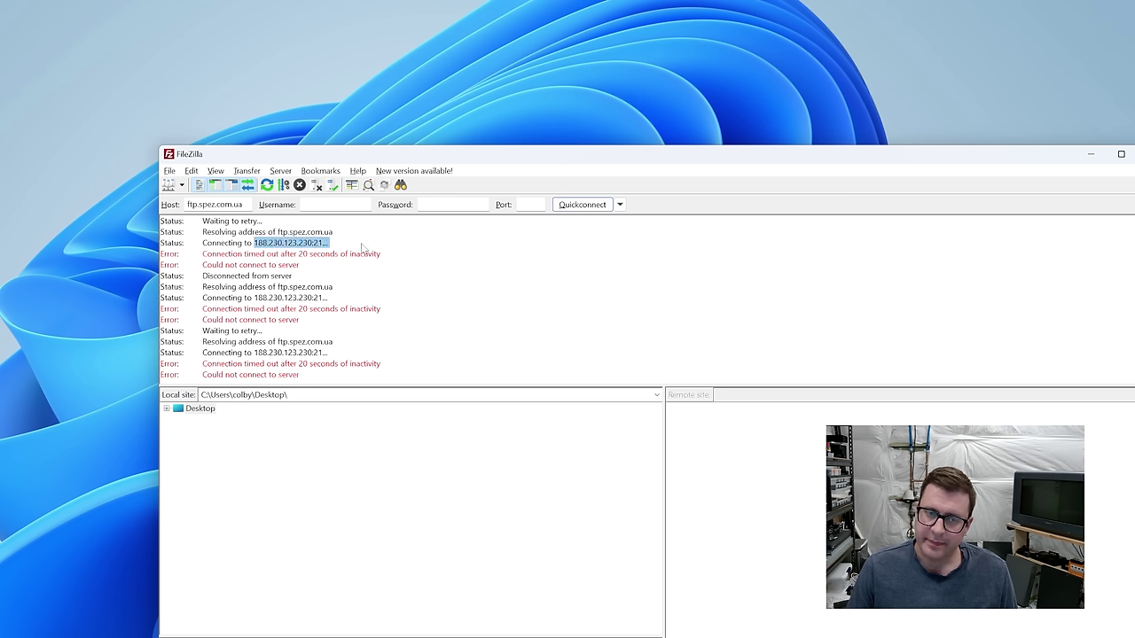
{"action": "left_click", "coordinate": [362, 247]}
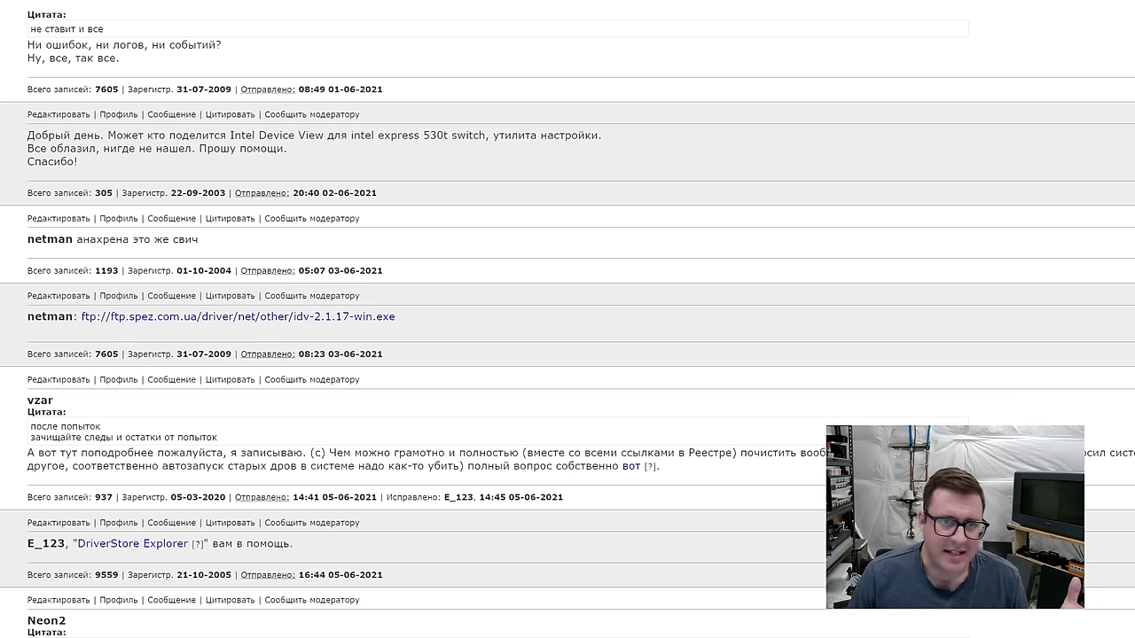
Examine the Russian forum request for Intel Device View for the 530t switch and the FTP link posted in reply
{"action": "left_click_drag", "start_coordinate": [422, 135], "coordinate": [481, 134]}
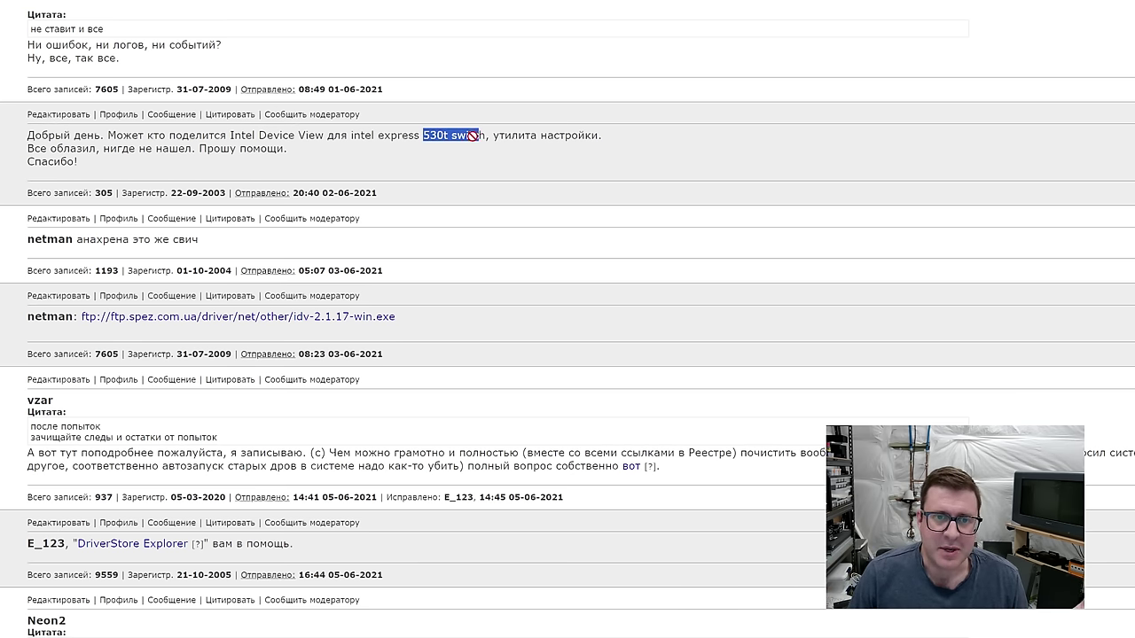
{"action": "left_click_drag", "start_coordinate": [228, 135], "coordinate": [328, 135]}
{"action": "left_click", "coordinate": [327, 135]}
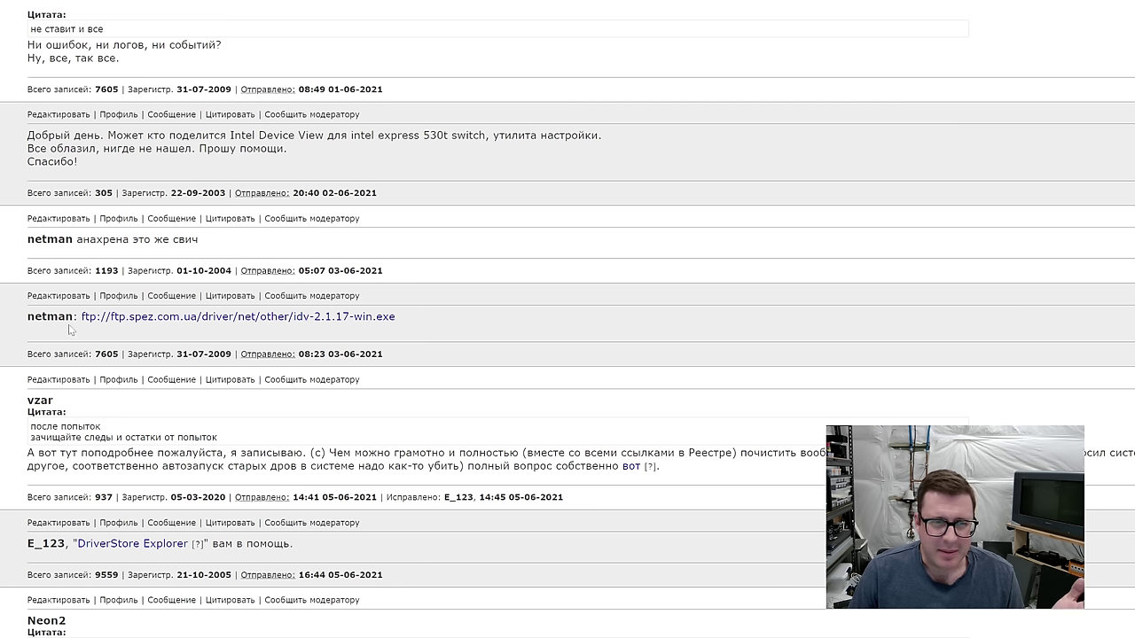
{"action": "left_click_drag", "start_coordinate": [27, 317], "coordinate": [72, 317]}
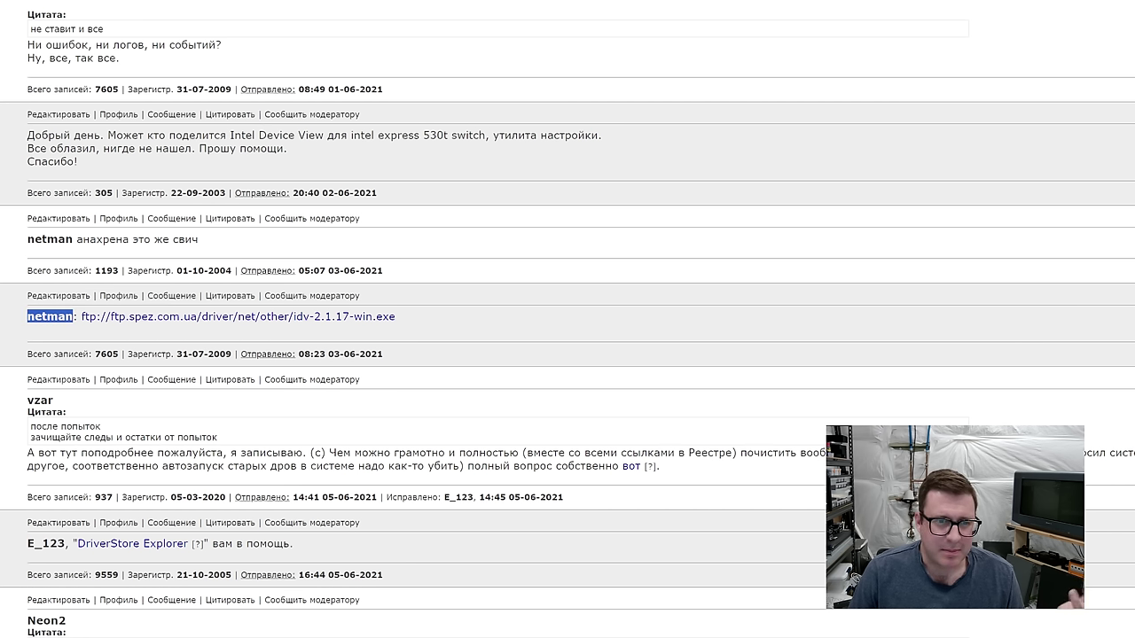
{"action": "left_click_drag", "start_coordinate": [414, 327], "coordinate": [78, 322]}
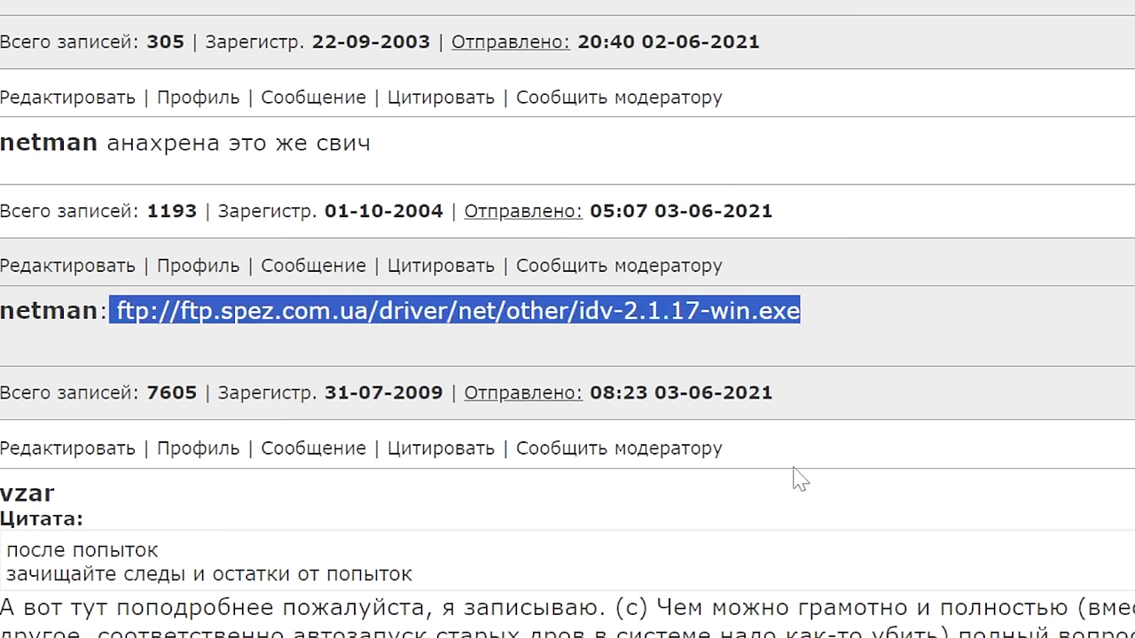
{"action": "left_click_drag", "start_coordinate": [774, 401], "coordinate": [728, 395]}
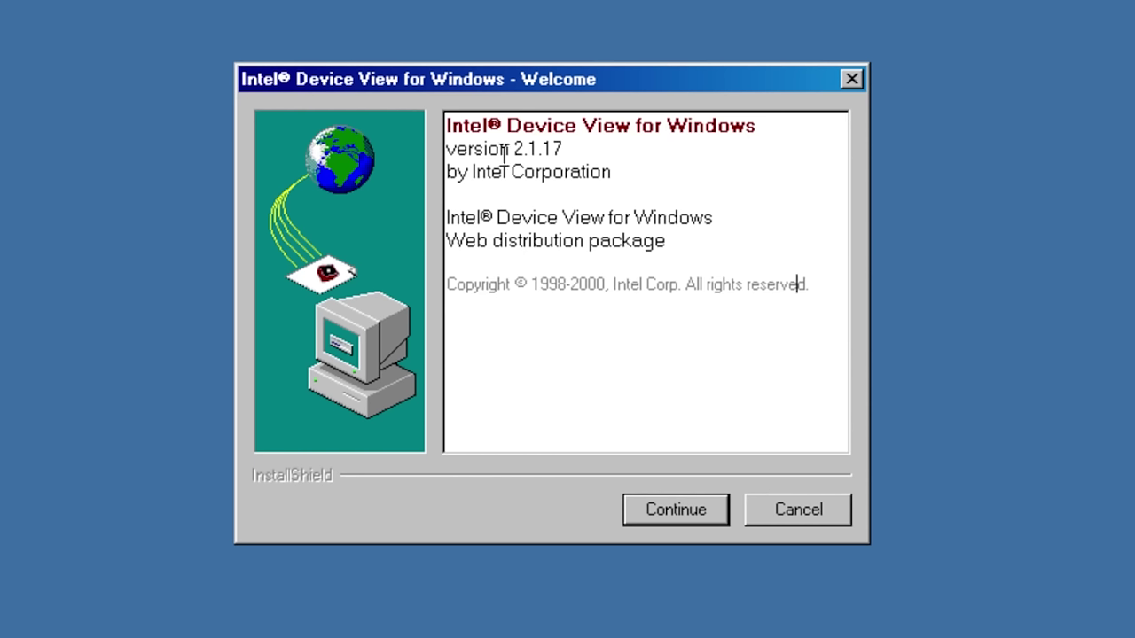
Check the version number on the welcome screen of the Intel Device View for Windows setup
{"action": "left_click_drag", "start_coordinate": [423, 225], "coordinate": [446, 225]}
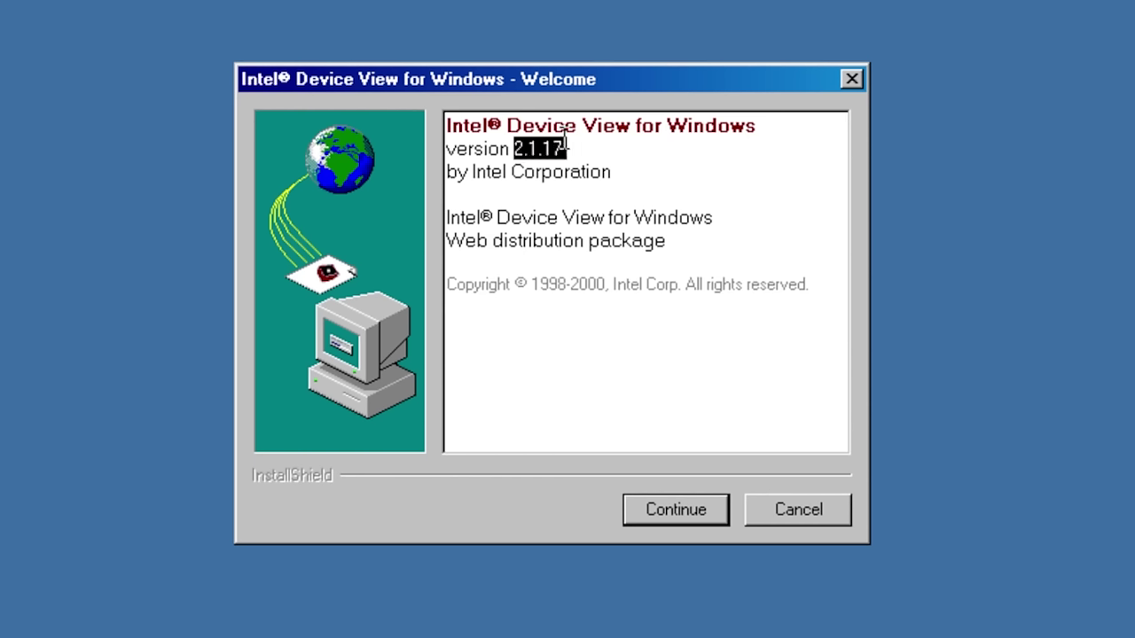
{"action": "left_click", "coordinate": [695, 263]}
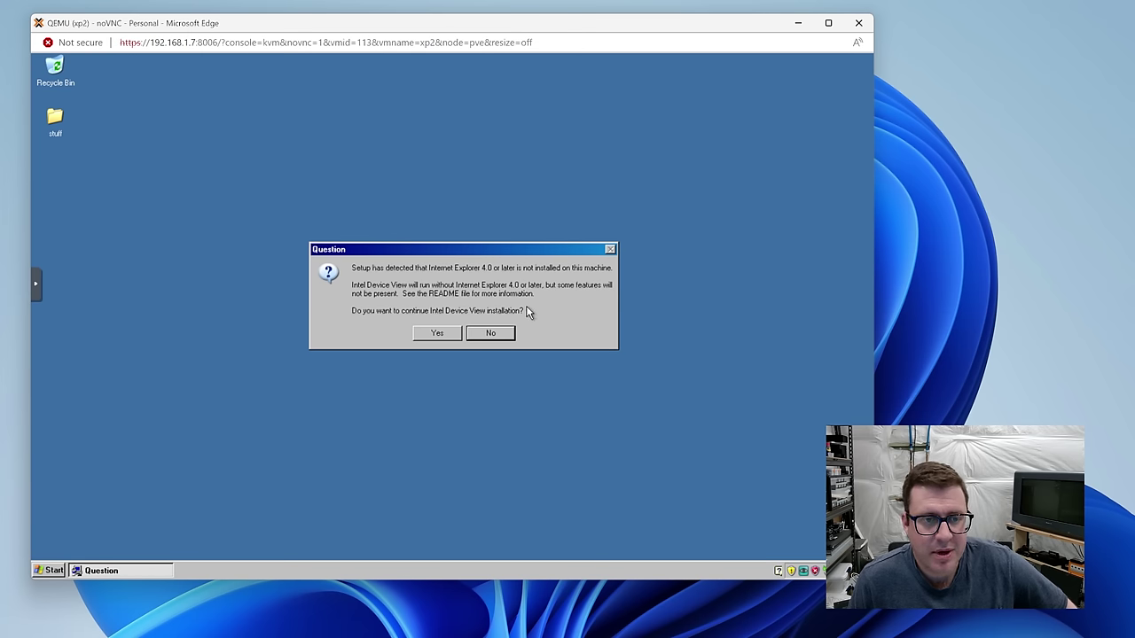
Install Intel Device View without Internet Explorer, with device discovery limited to the local network, and launch it when setup finishes
{"action": "left_click", "coordinate": [435, 340]}
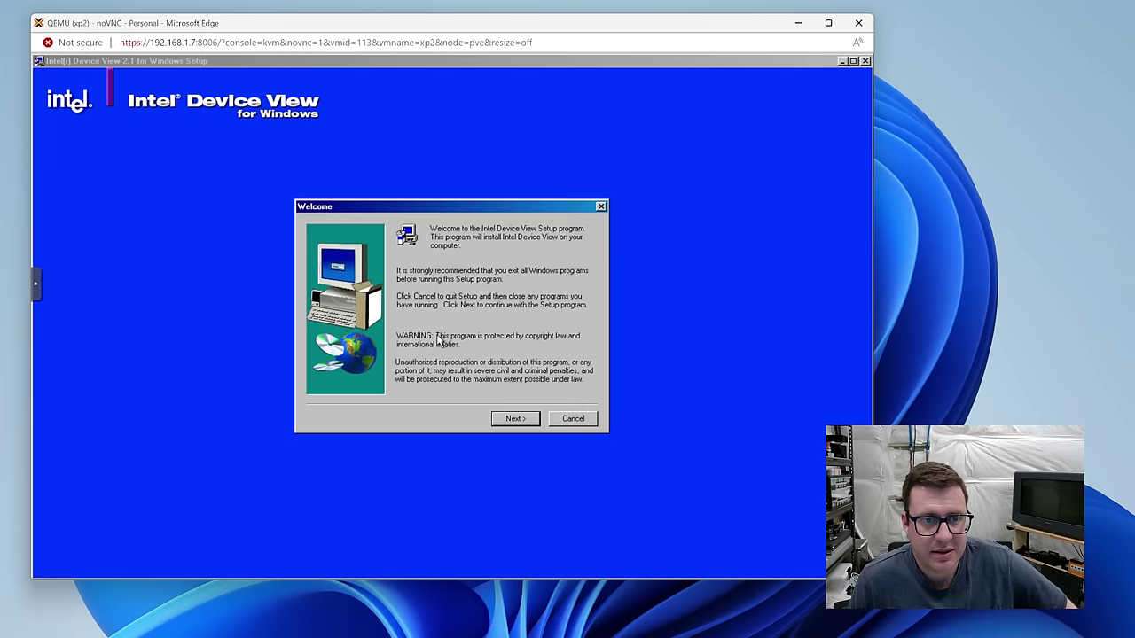
{"action": "left_click", "coordinate": [508, 419]}
{"action": "left_click", "coordinate": [513, 425]}
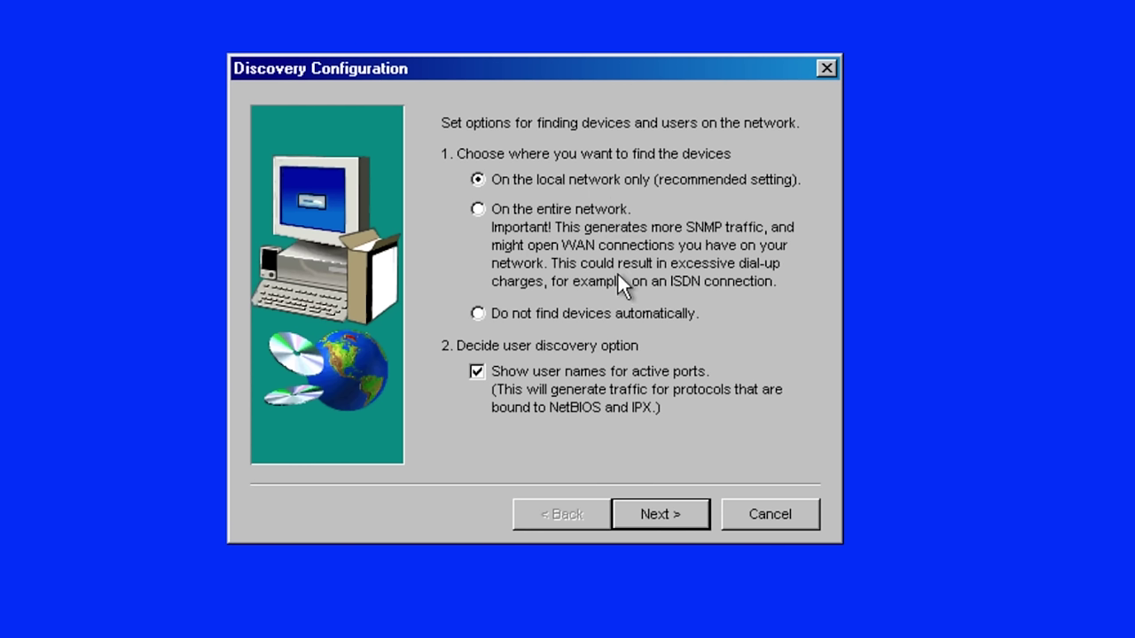
{"action": "left_click", "coordinate": [672, 521]}
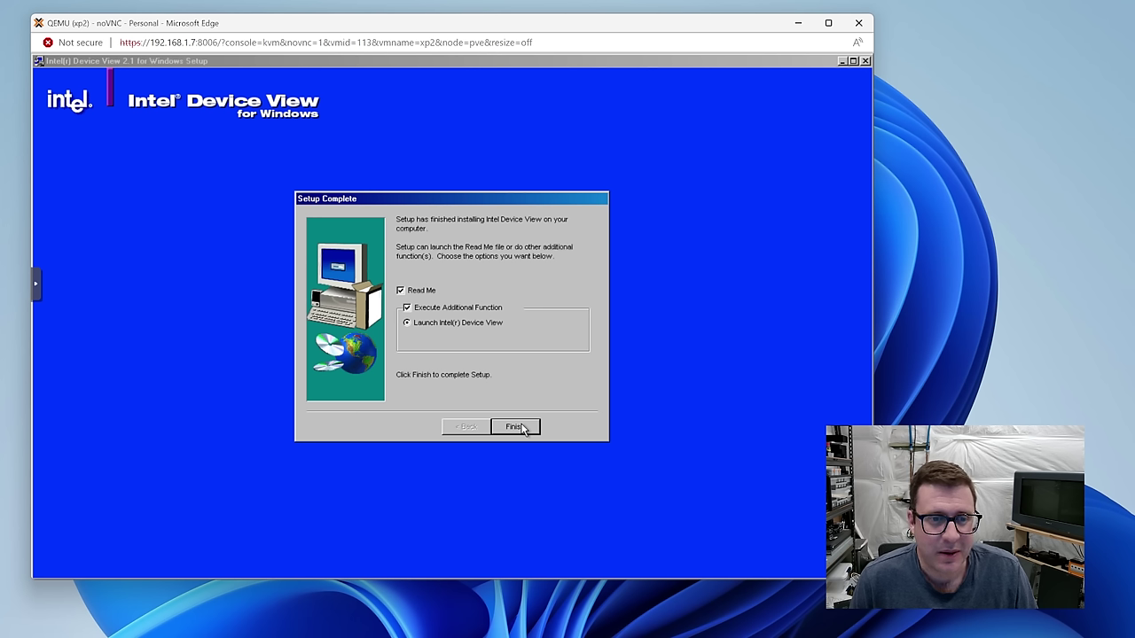
{"action": "left_click", "coordinate": [521, 428]}
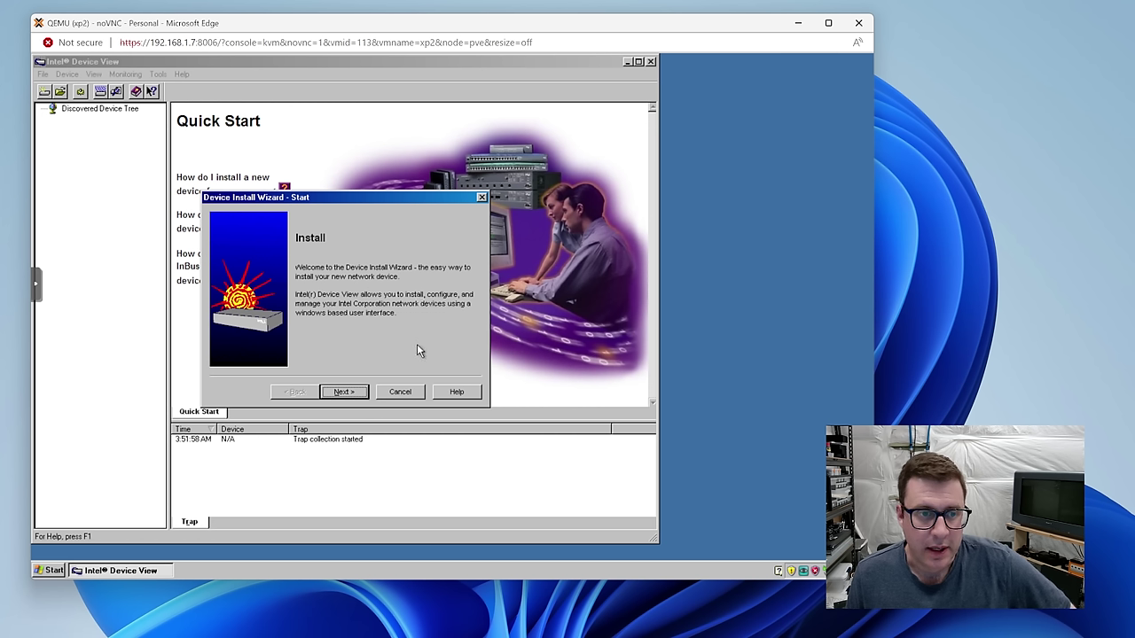
Try to detect the new switch by its MAC address in the Device Install Wizard
{"action": "left_click", "coordinate": [351, 391]}
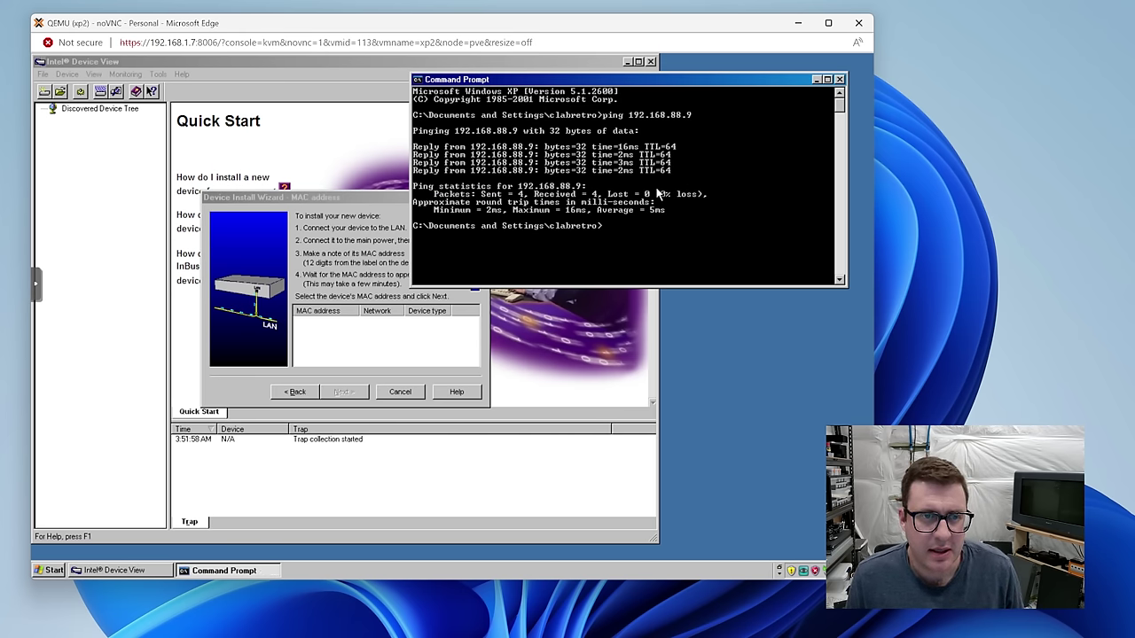
{"action": "left_click", "coordinate": [664, 288]}
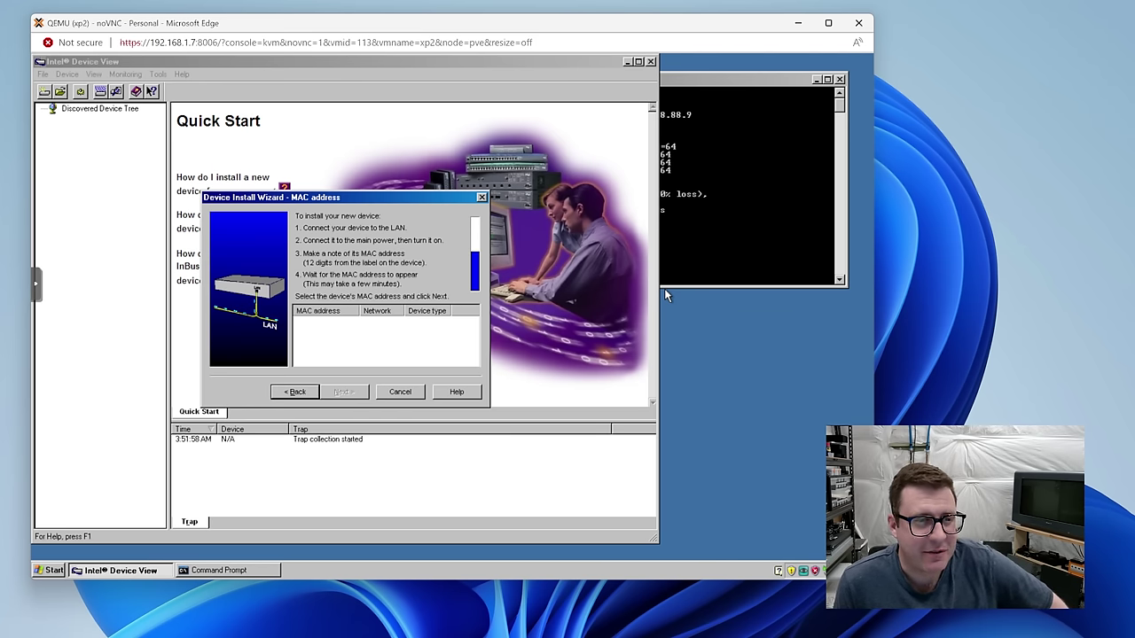
{"action": "left_click", "coordinate": [344, 320]}
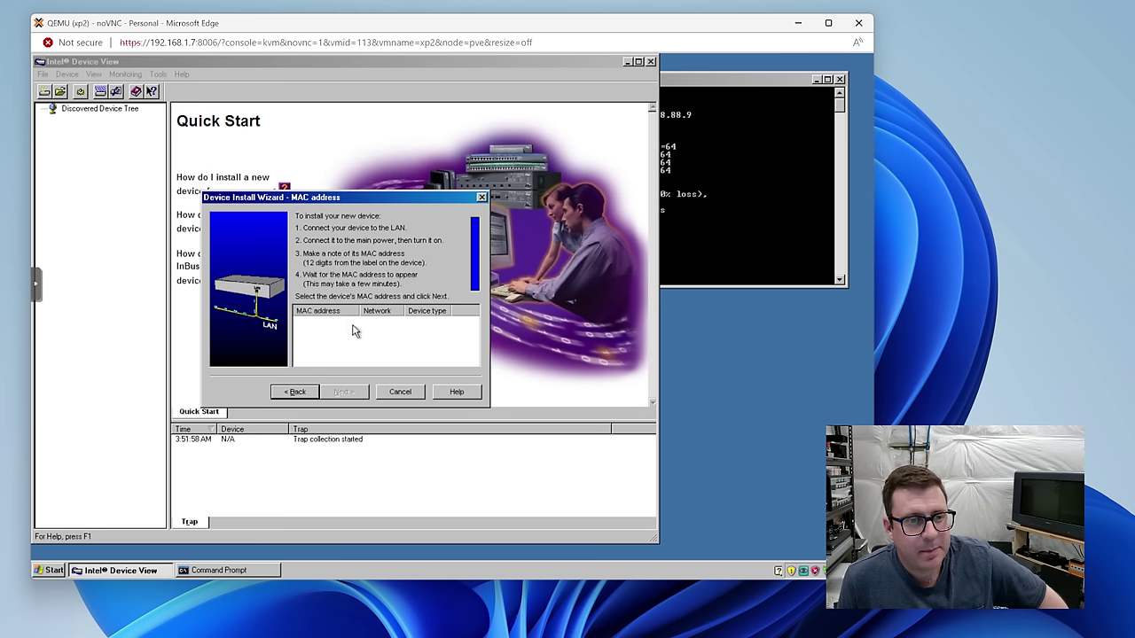
{"action": "left_click", "coordinate": [399, 391]}
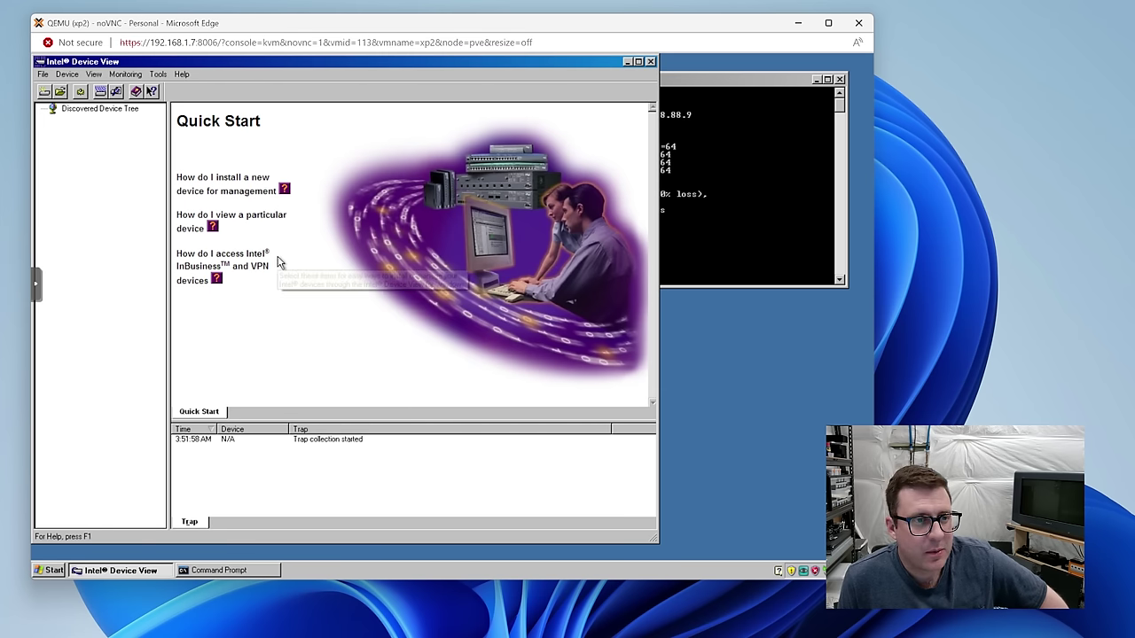
Consult the Quick Start help on installing a device and open the switch at 192.168.88.9 for management by its IP address
{"action": "left_click", "coordinate": [234, 184]}
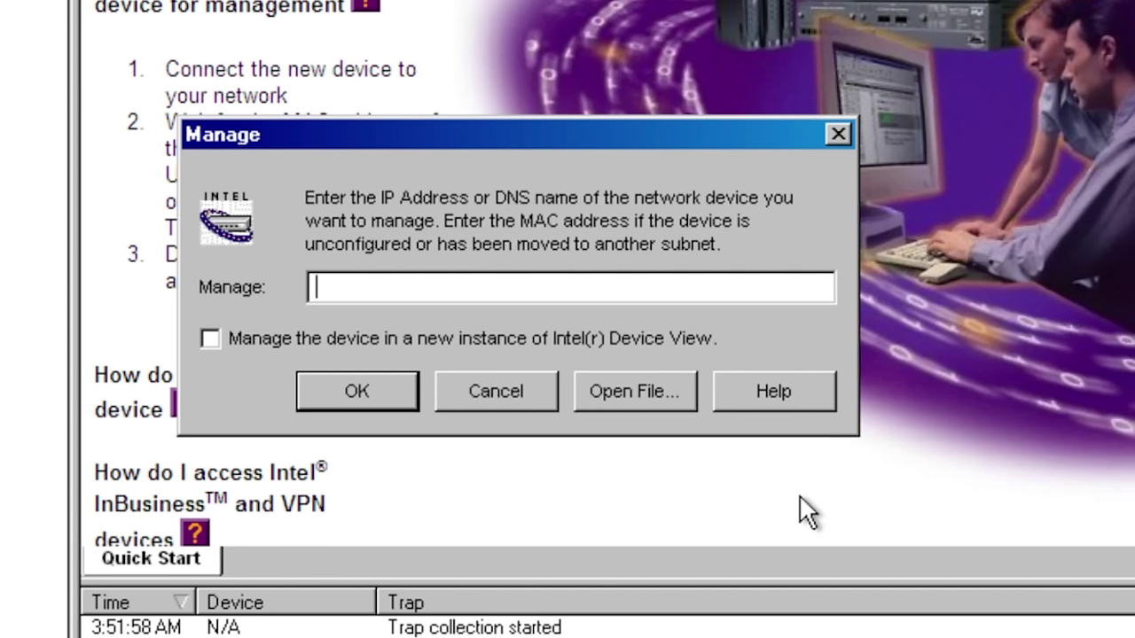
{"action": "type", "text": "192.168.88."}
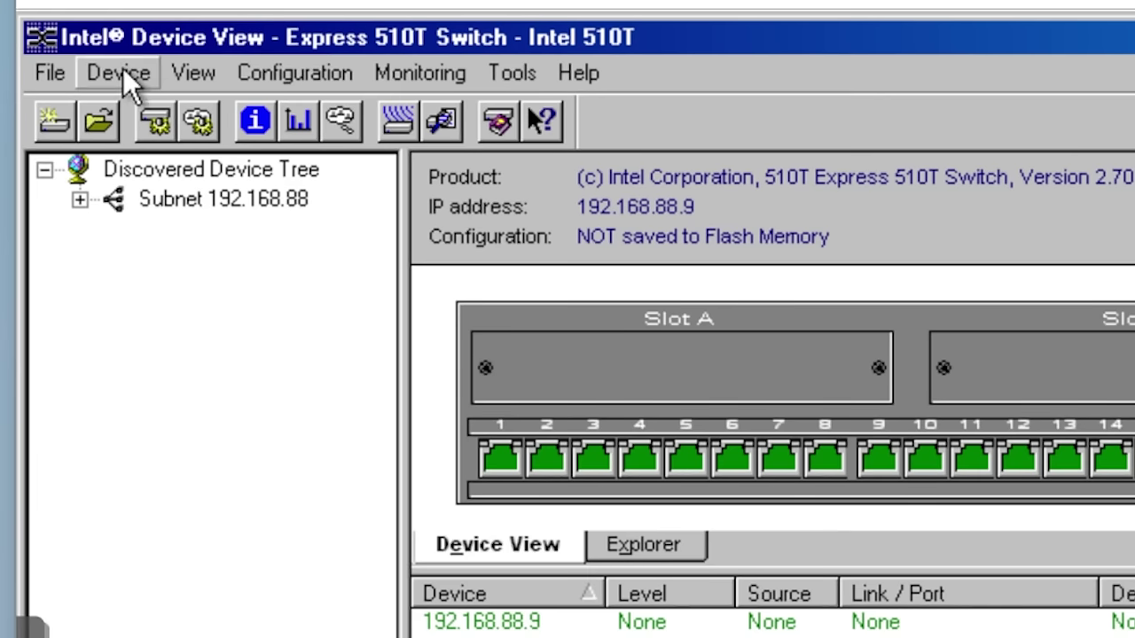
{"action": "left_click", "coordinate": [122, 71]}
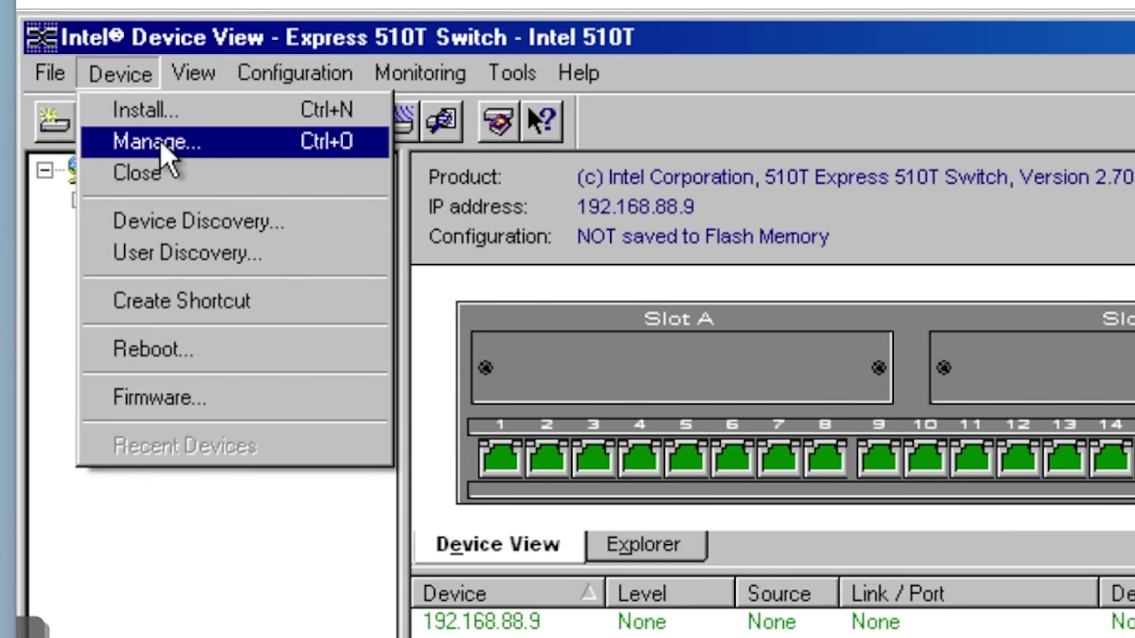
{"action": "left_click", "coordinate": [162, 140]}
{"action": "left_click", "coordinate": [337, 262]}
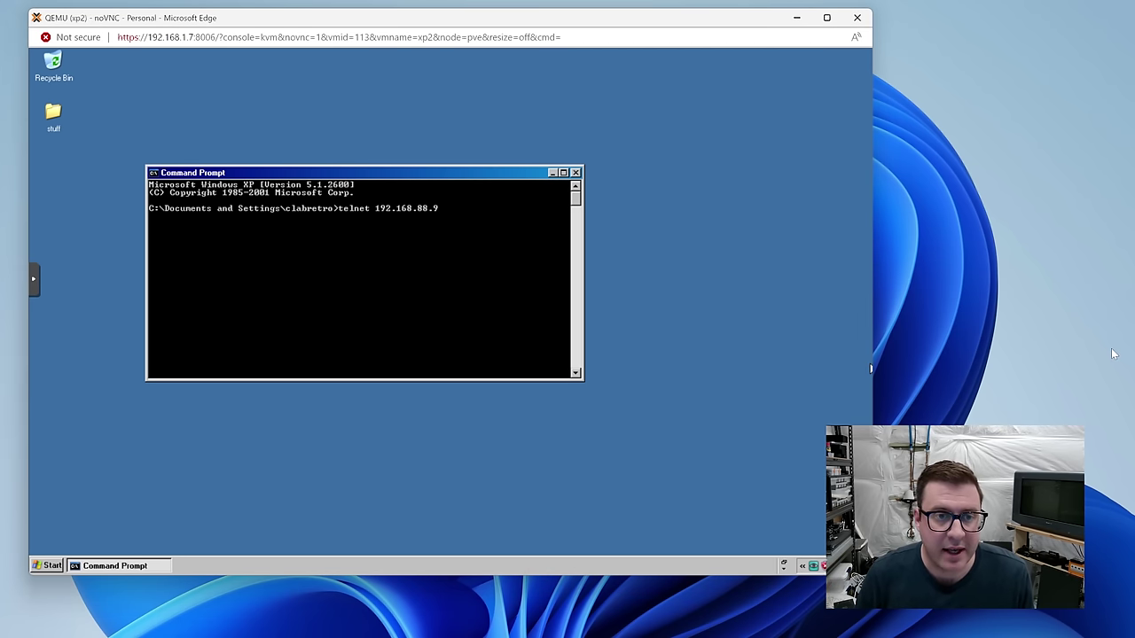
Open a telnet session to 192.168.88.9 and log in to the switch's local management with User access
{"action": "key", "text": "Return"}
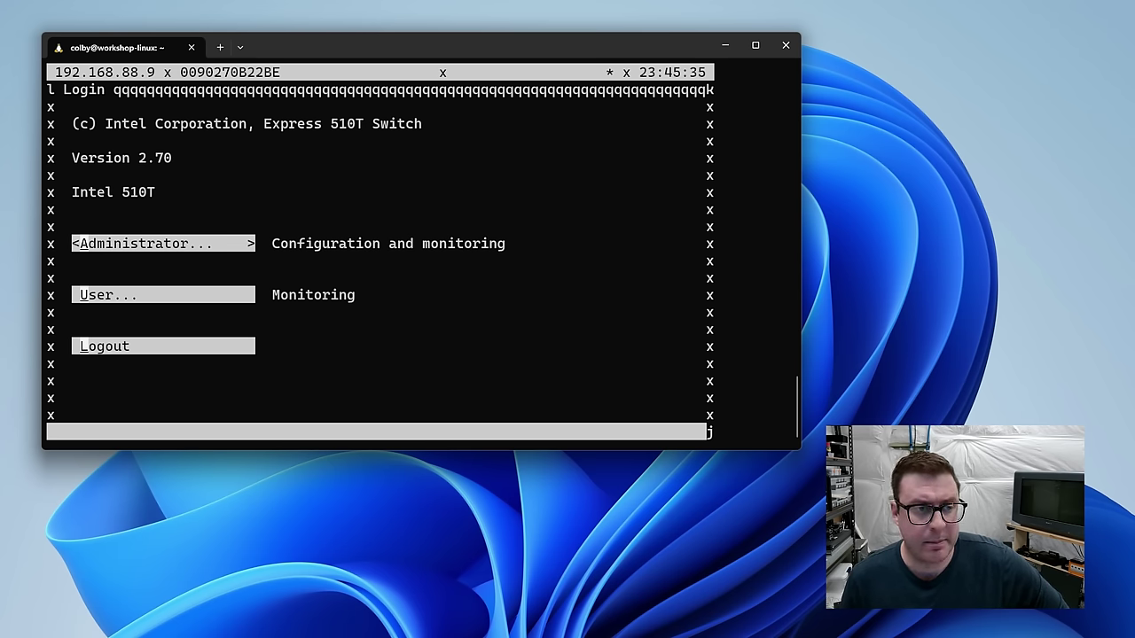
{"action": "left_click", "coordinate": [163, 295]}
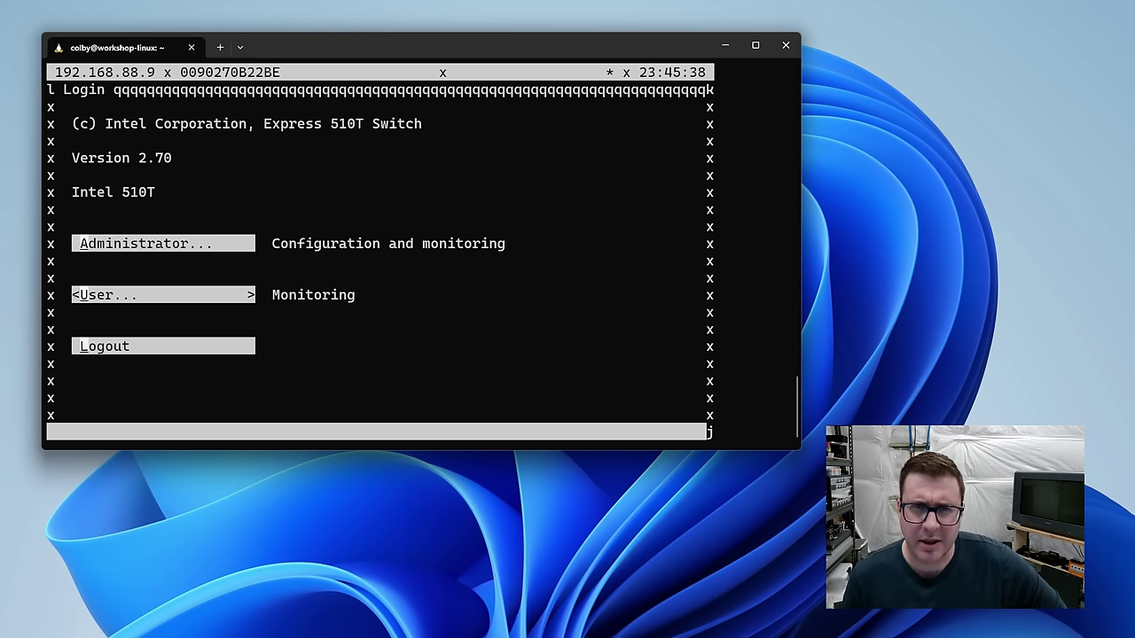
{"action": "key", "text": "Return"}
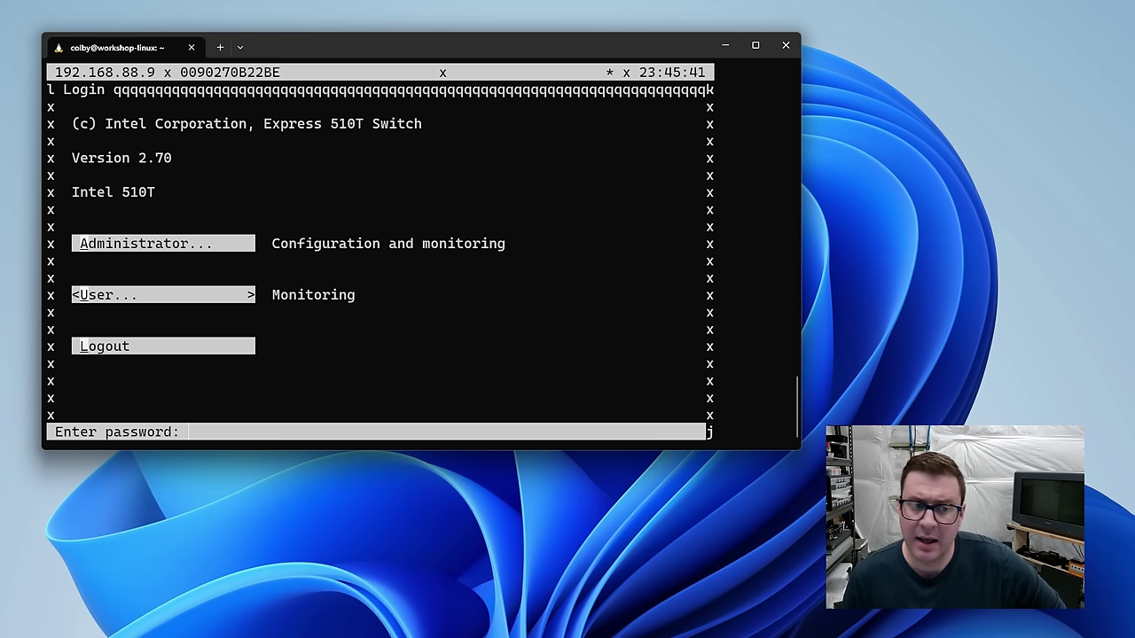
{"action": "key", "text": "Return"}
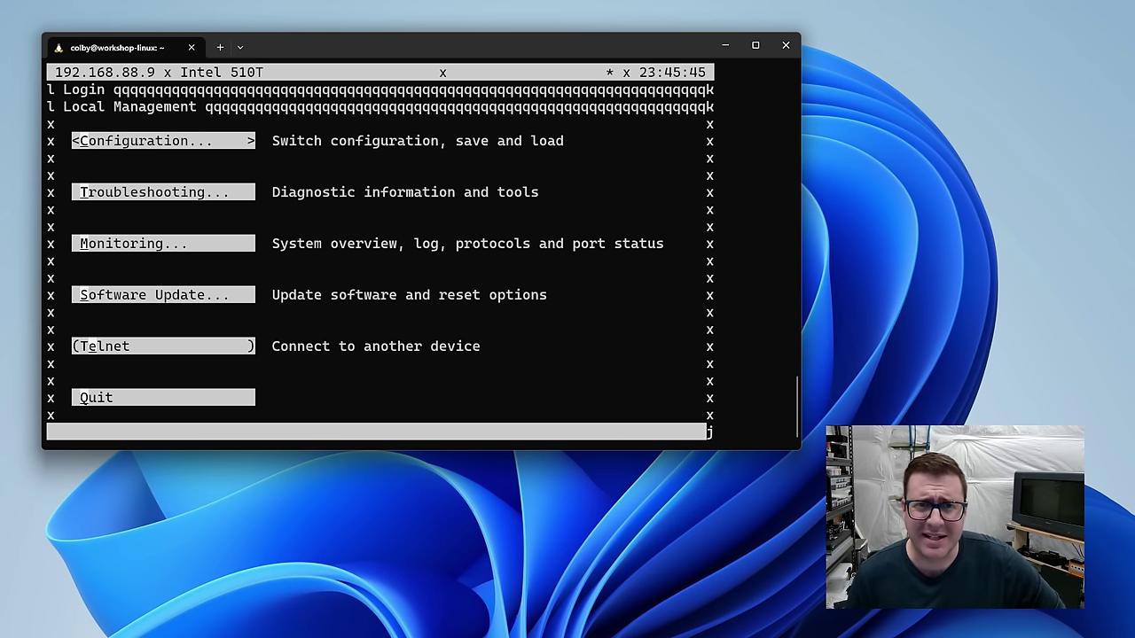
Examine the Quick Setup options in the switch's Configuration section and return to Local Management
{"action": "key", "text": "Return"}
{"action": "key", "text": "Up"}
{"action": "key", "text": "Down"}
{"action": "key", "text": "Return"}
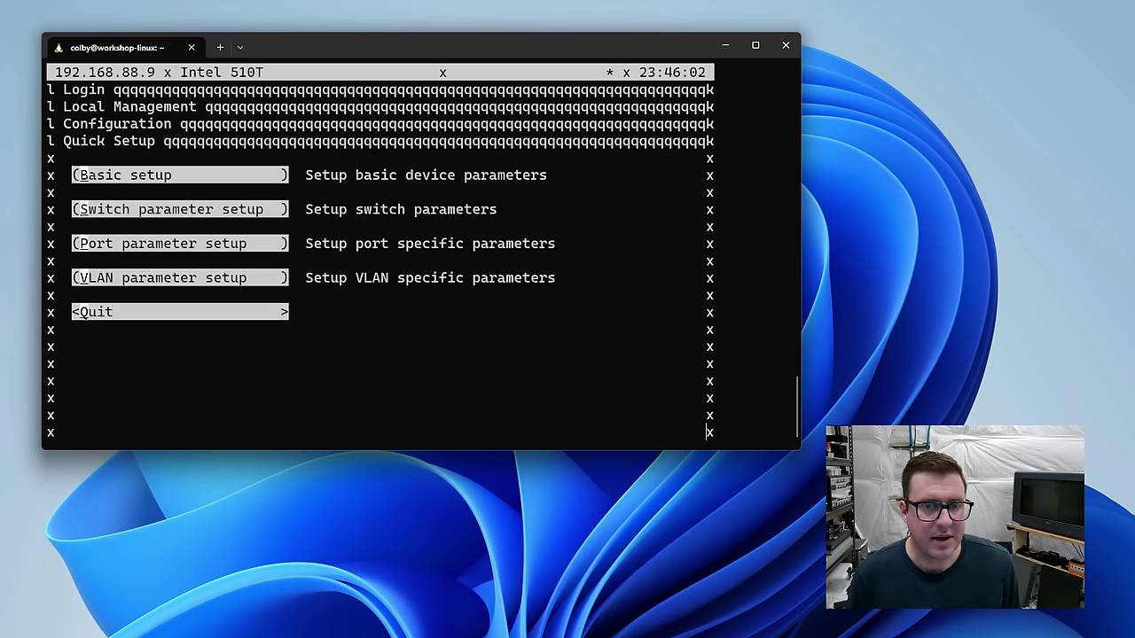
{"action": "key", "text": "Return"}
{"action": "key", "text": "Up"}
{"action": "key", "text": "Return"}
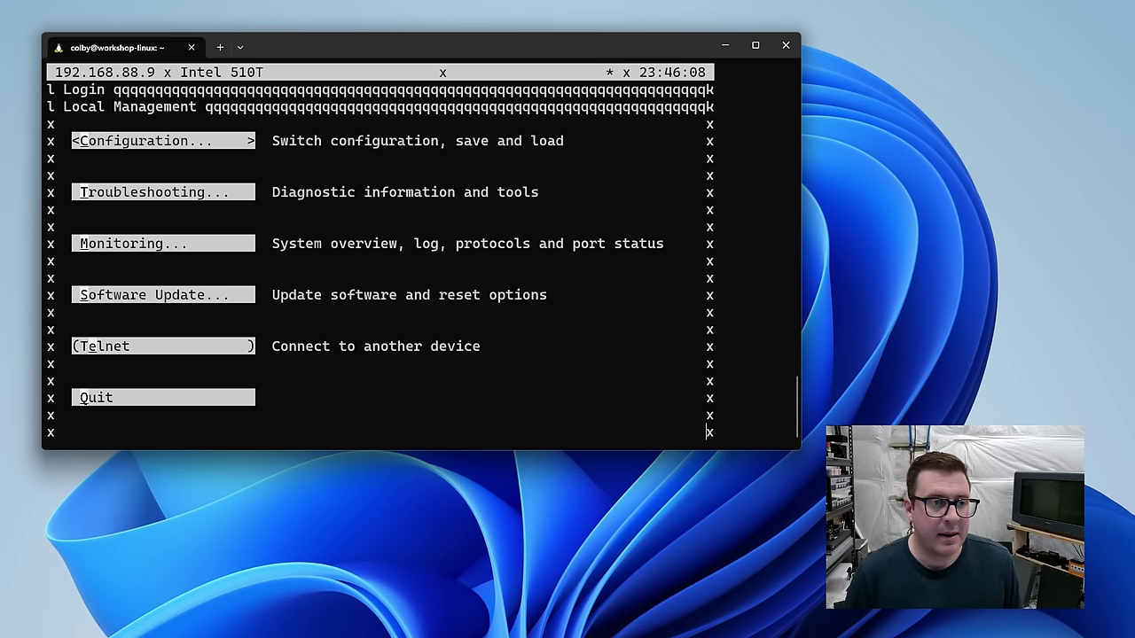
Examine the general switch statistics and the port information in the Monitoring section
{"action": "key", "text": "Down"}
{"action": "key", "text": "Down"}
{"action": "key", "text": "Return"}
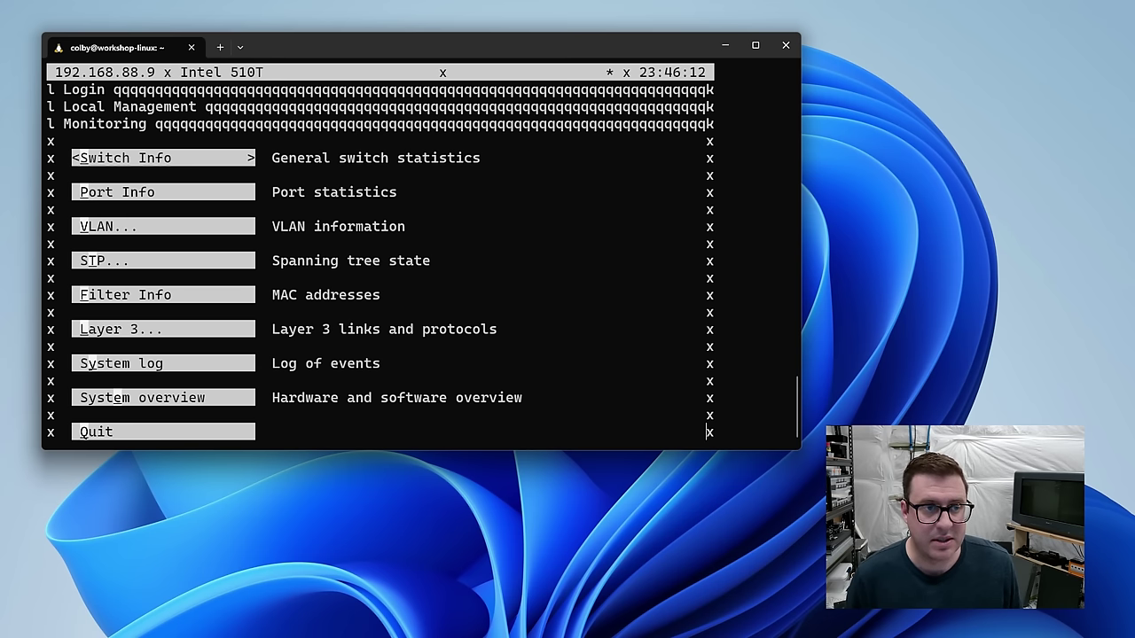
{"action": "key", "text": "Return"}
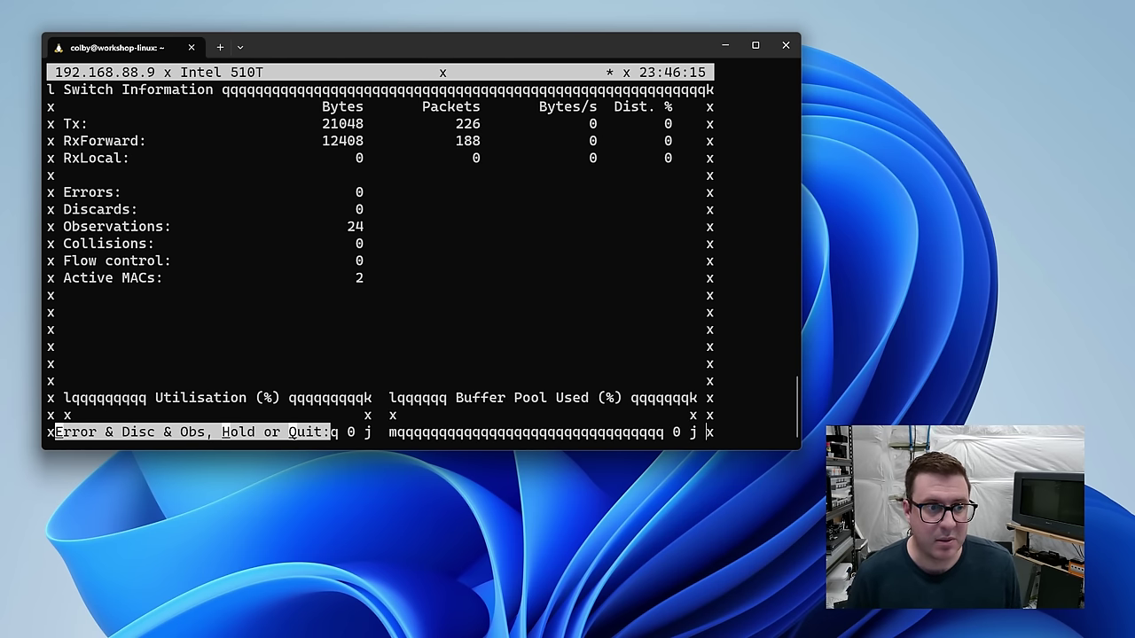
{"action": "key", "text": "q"}
{"action": "key", "text": "Down"}
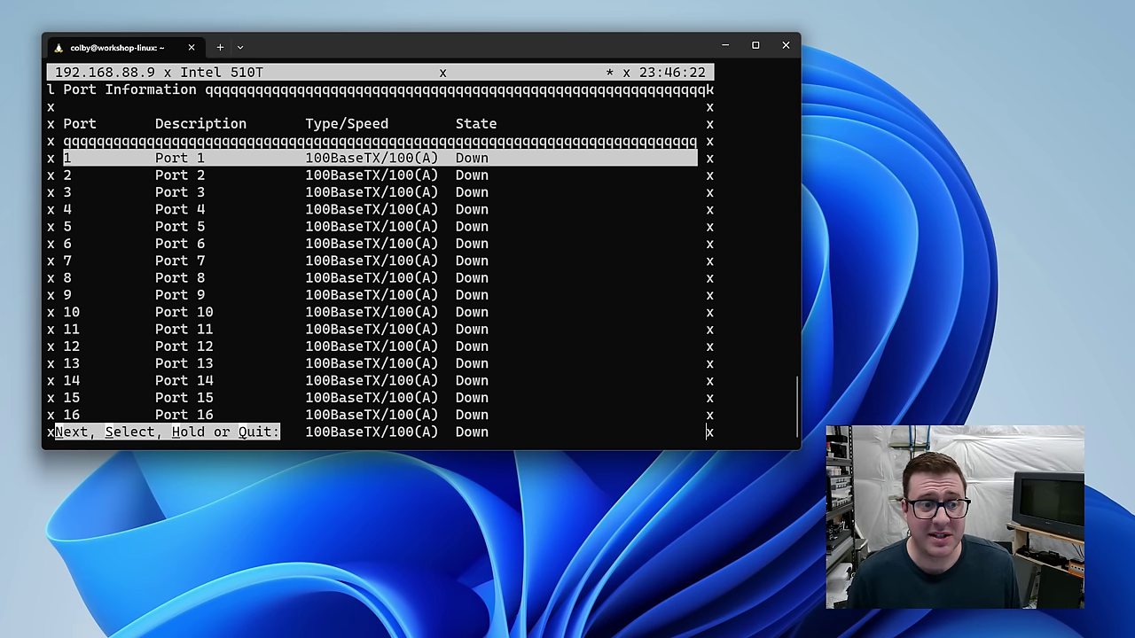
{"action": "key", "text": "q"}
Open the System Overview and mark the software build year and the RAM and flash memory sizes
{"action": "key", "text": "Up"}
{"action": "key", "text": "Up"}
{"action": "key", "text": "Return"}
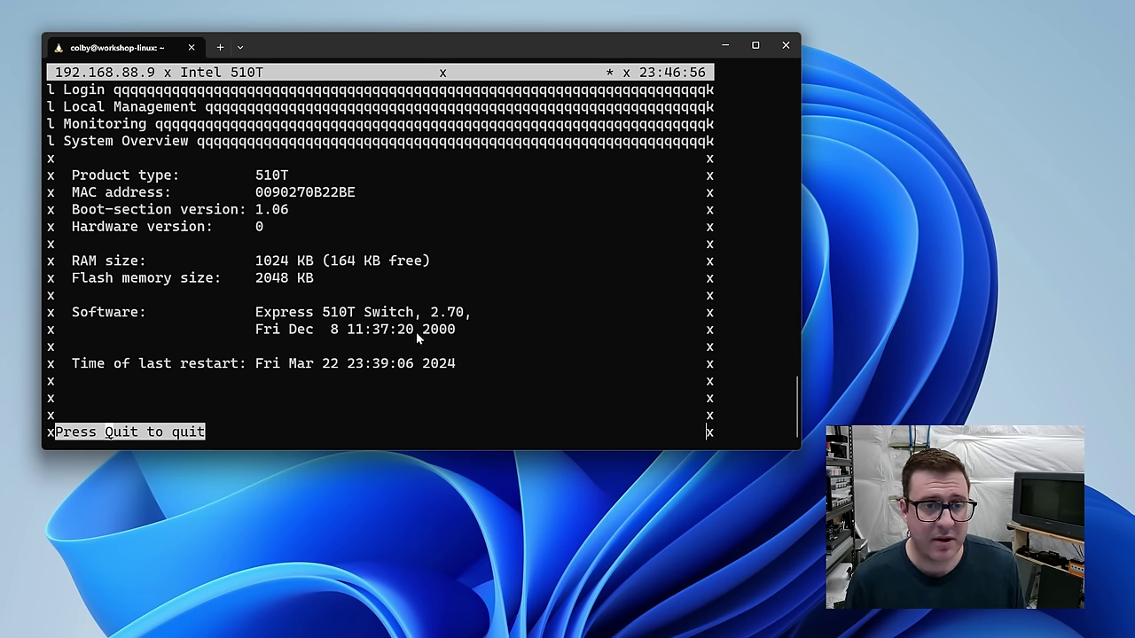
{"action": "left_click_drag", "start_coordinate": [420, 330], "coordinate": [456, 329]}
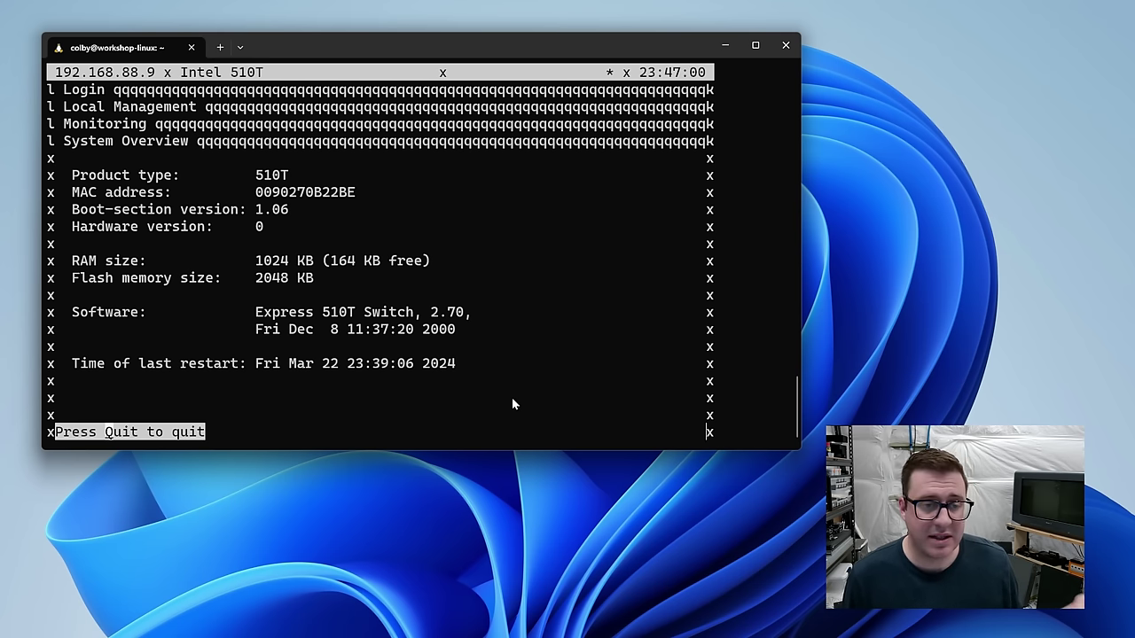
{"action": "left_click_drag", "start_coordinate": [262, 259], "coordinate": [314, 278]}
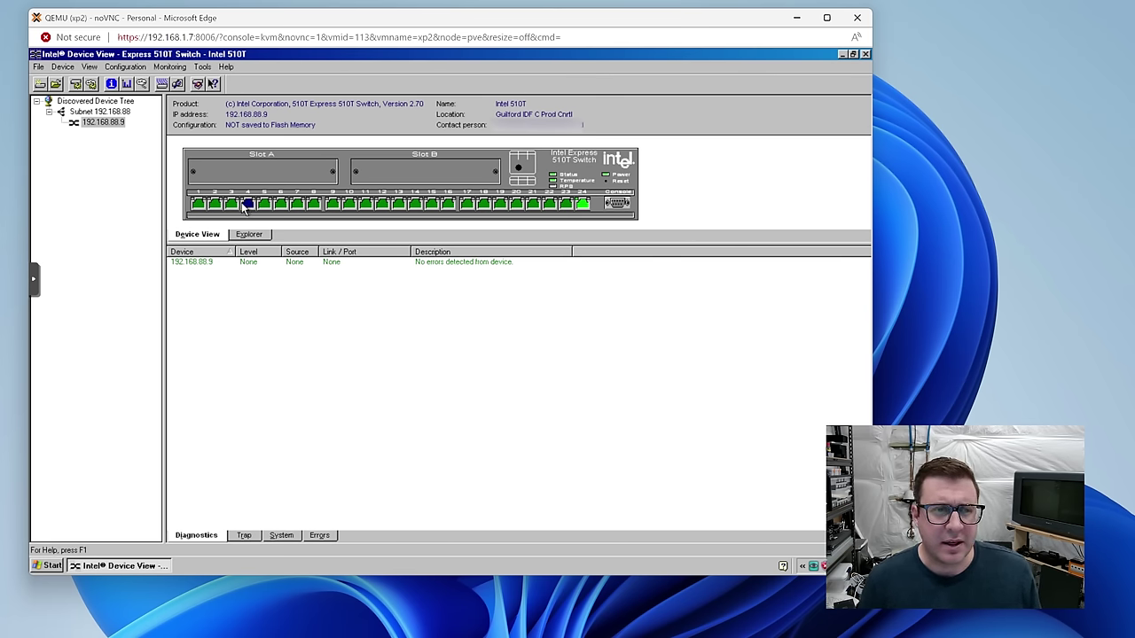
Examine the switch's System and IP settings in Device Setup without saving, and open port 1 on the device picture
{"action": "double_click", "coordinate": [560, 167]}
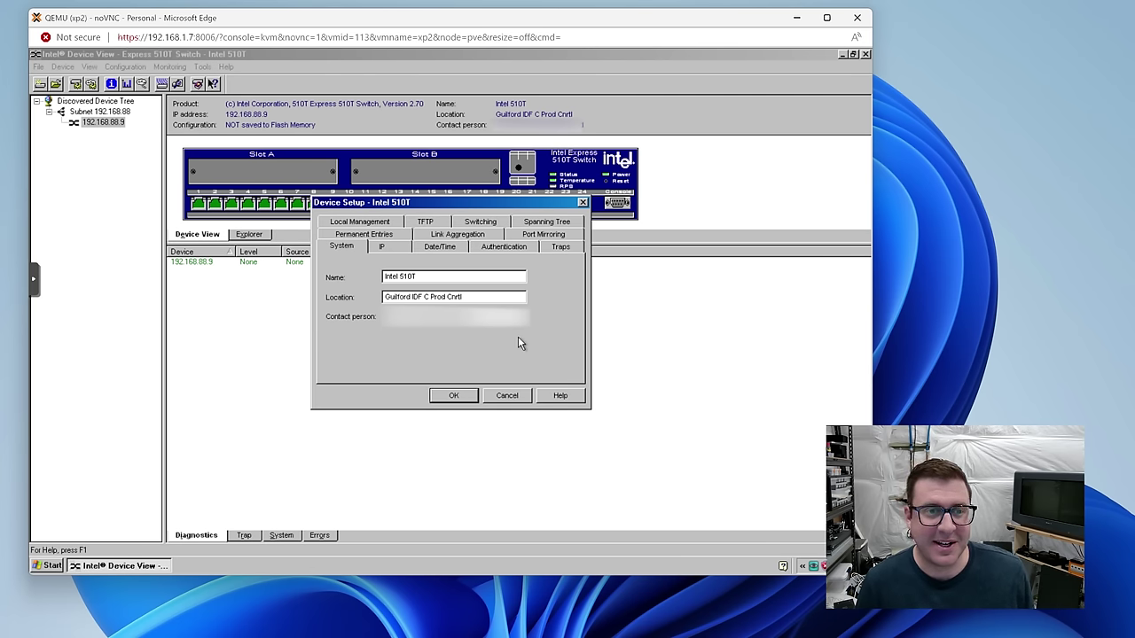
{"action": "key", "text": "ctrl+Tab"}
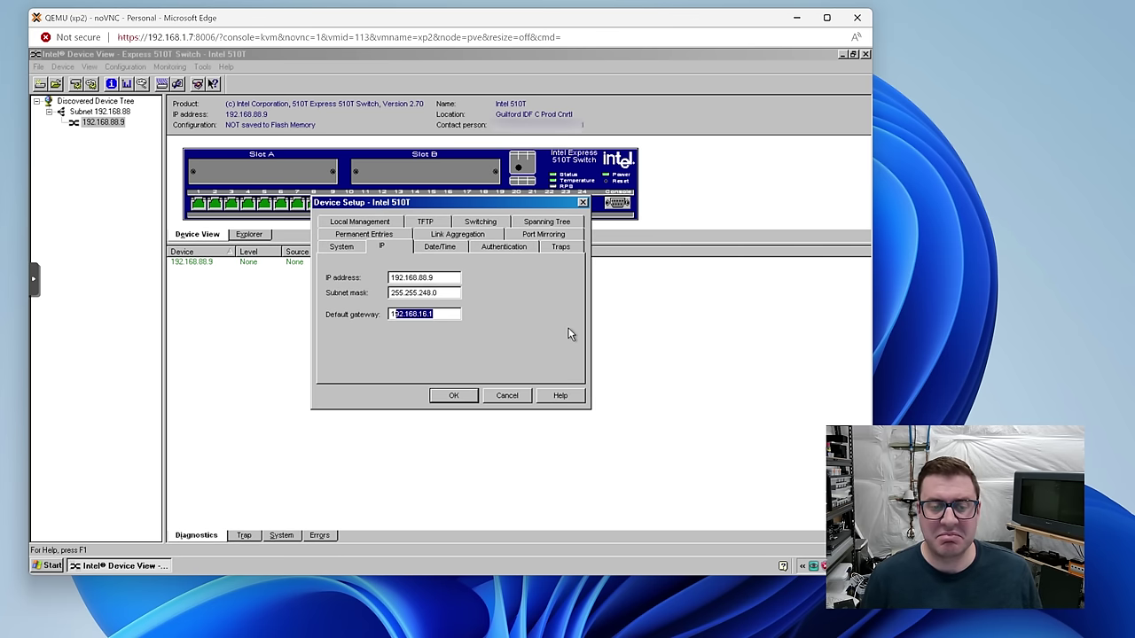
{"action": "left_click", "coordinate": [507, 395]}
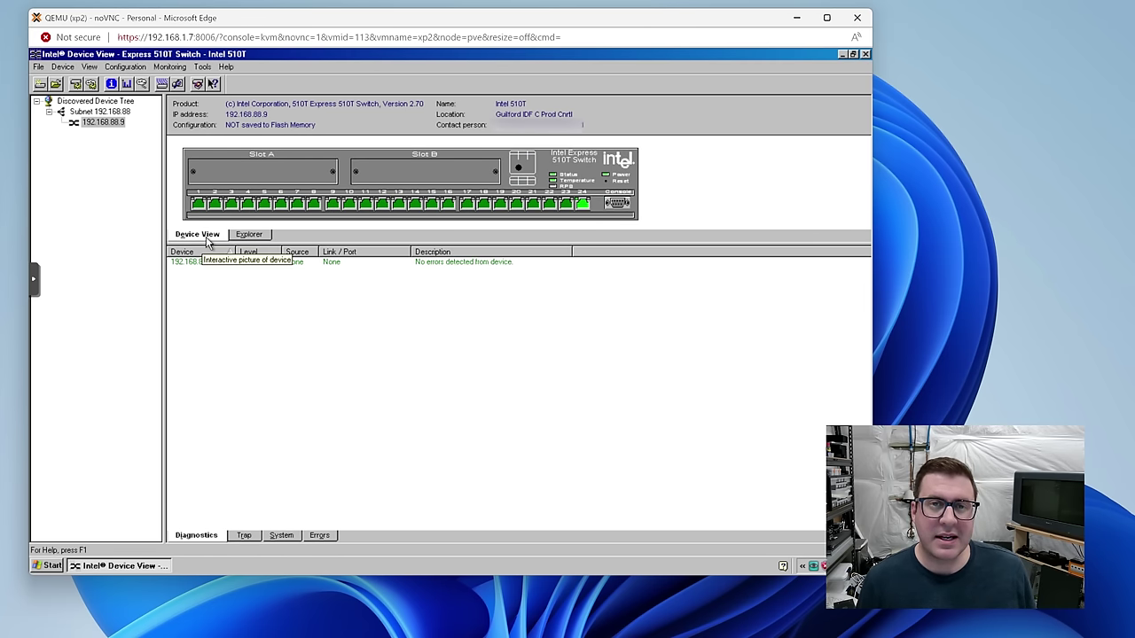
{"action": "double_click", "coordinate": [201, 205]}
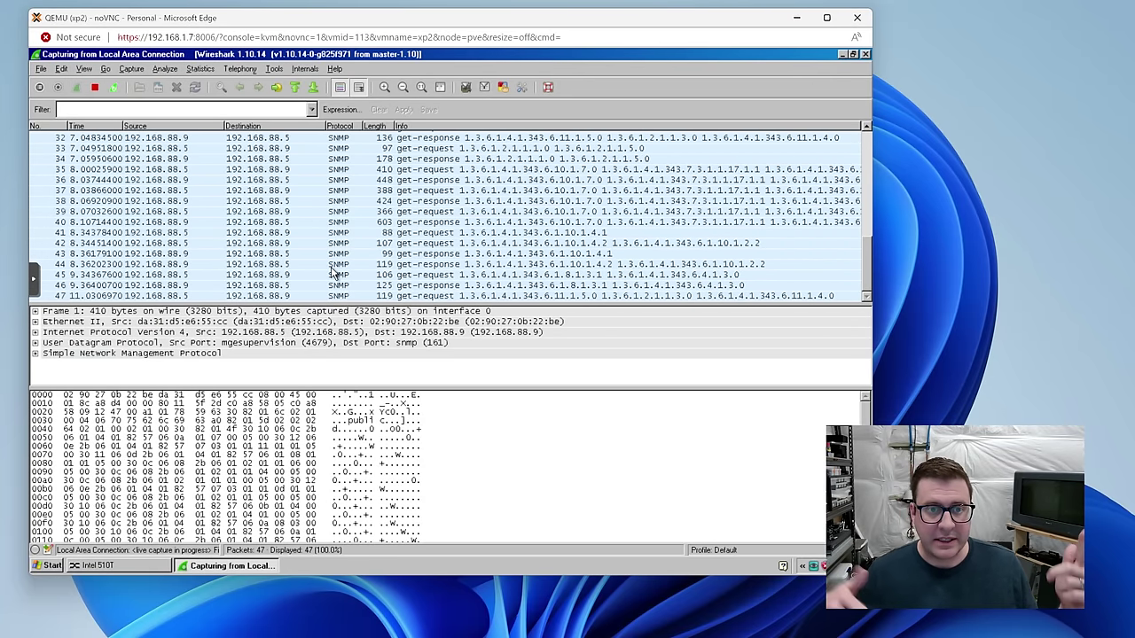
Inspect an SNMP packet in the Wireshark capture and run telnet to 192.168.88.9 from the Command Prompt
{"action": "left_click", "coordinate": [335, 274]}
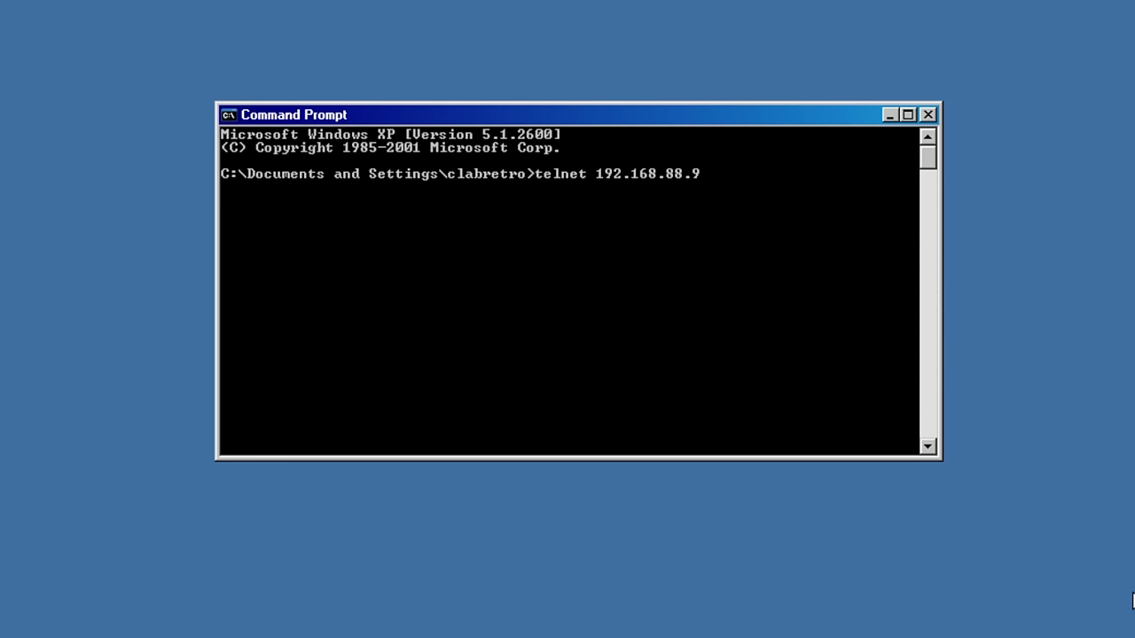
{"action": "key", "text": "Return"}
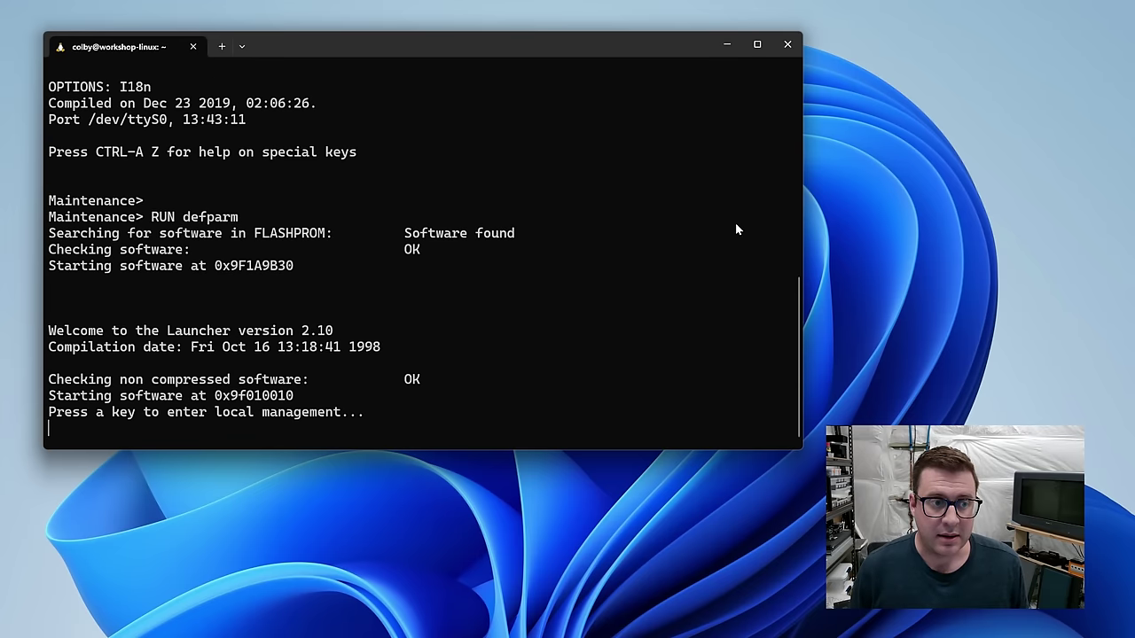
Enter the switch's local management as Administrator, open the Configuration section, and copy the IP address shown in the header
{"action": "key", "text": "Return"}
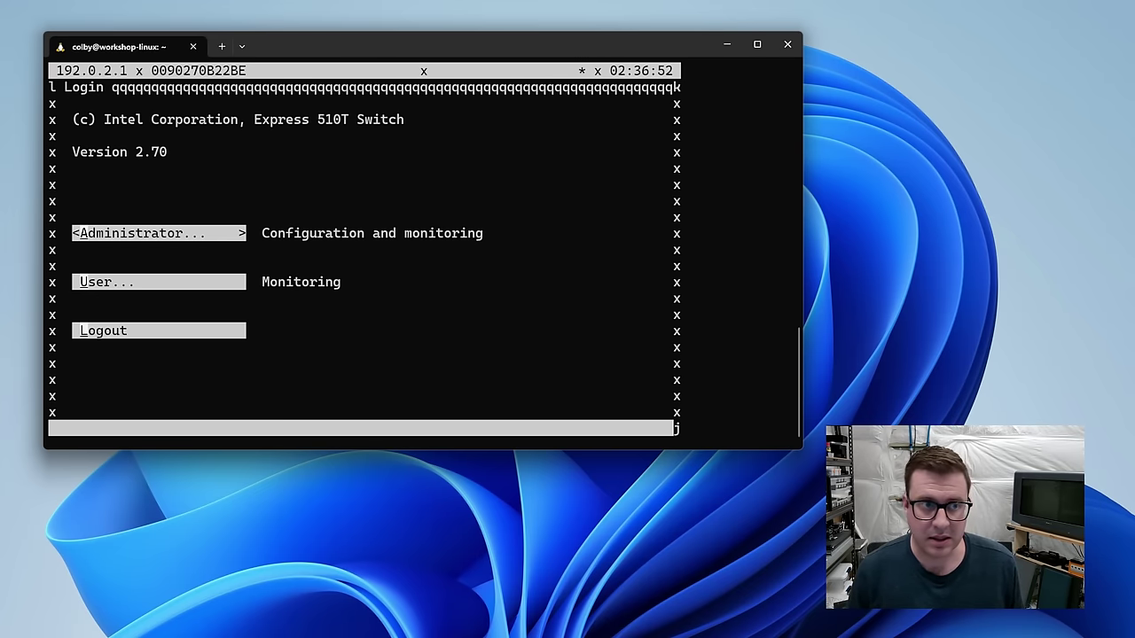
{"action": "key", "text": "Return"}
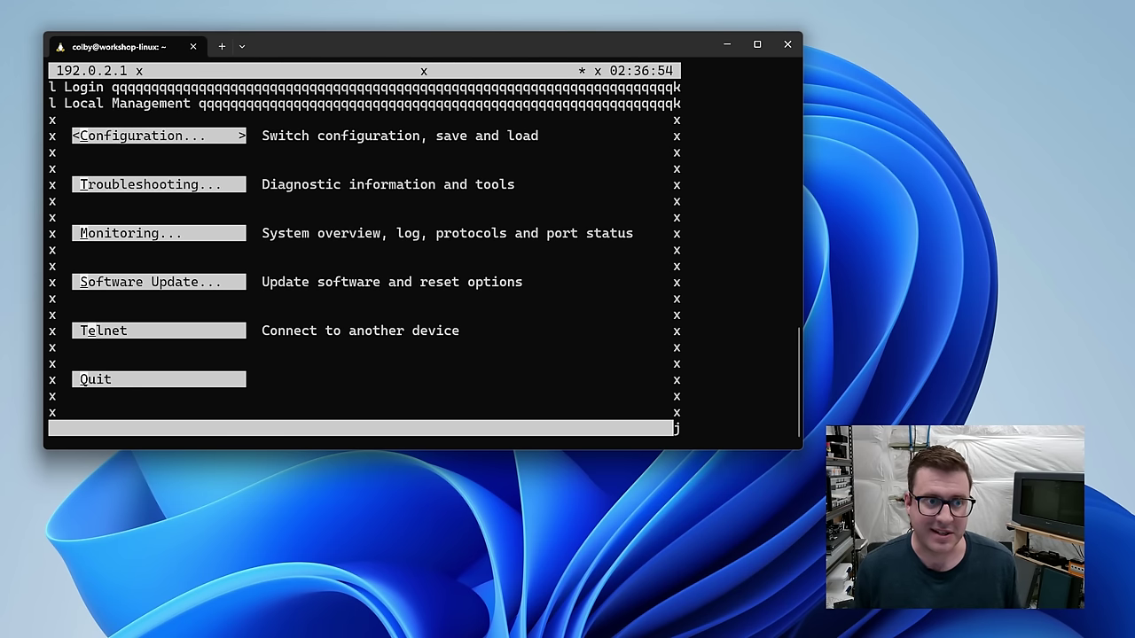
{"action": "key", "text": "Return"}
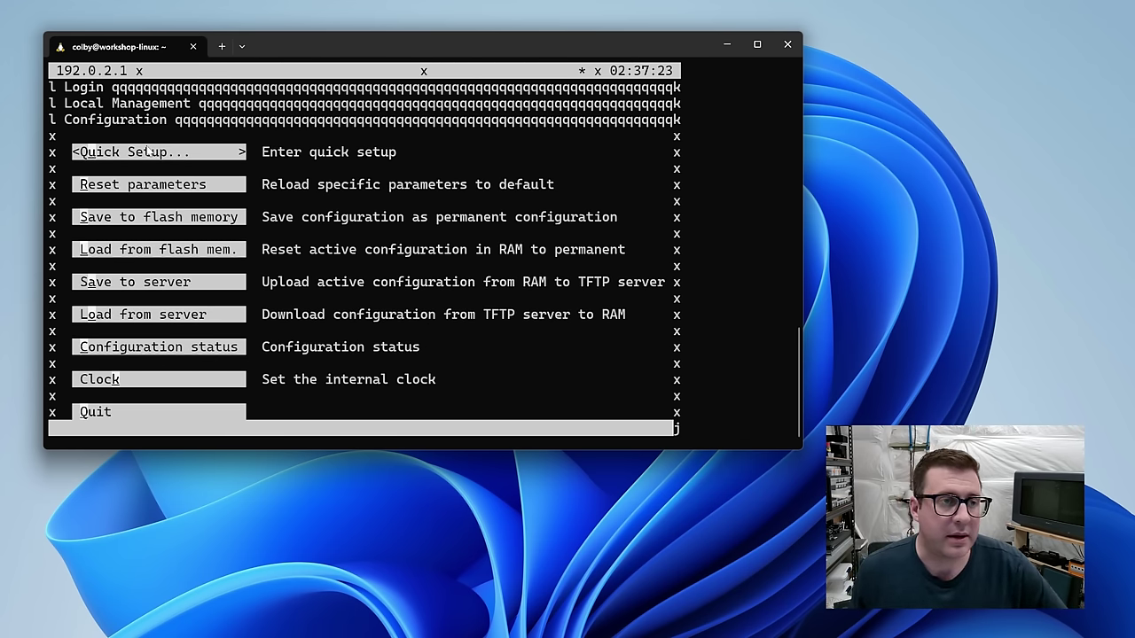
{"action": "left_click_drag", "start_coordinate": [56, 72], "coordinate": [126, 75]}
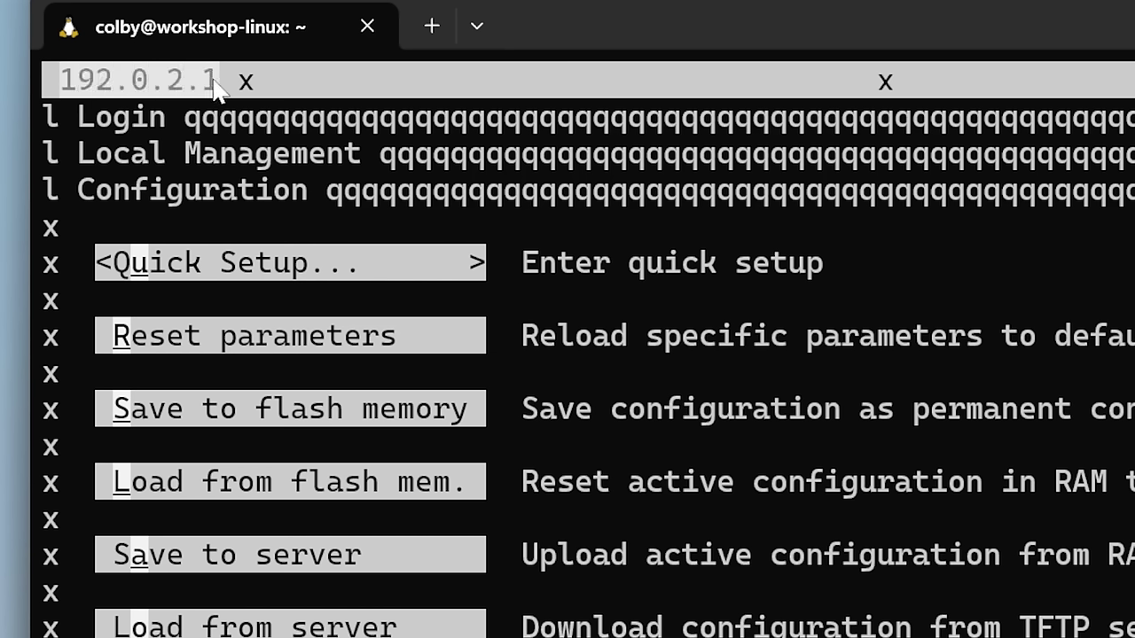
{"action": "key", "text": "ctrl+c"}
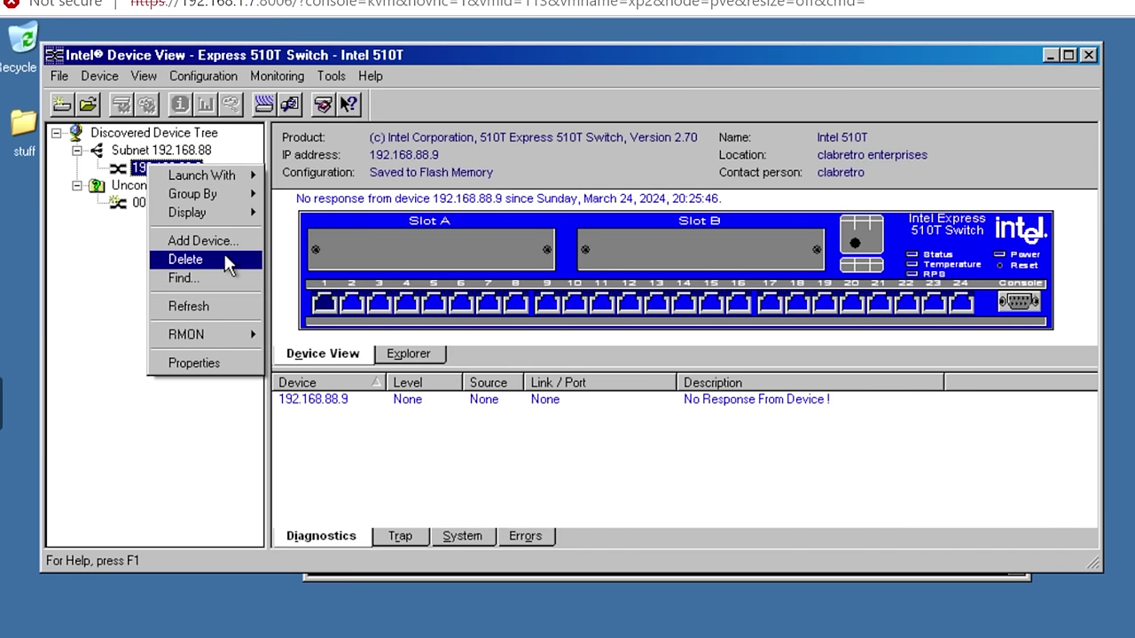
Delete the unresponsive 192.168.88.9 from the device tree and assign IP address 192.168.88.9 to the unconfigured switch with the Device Install Wizard
{"action": "left_click", "coordinate": [219, 259]}
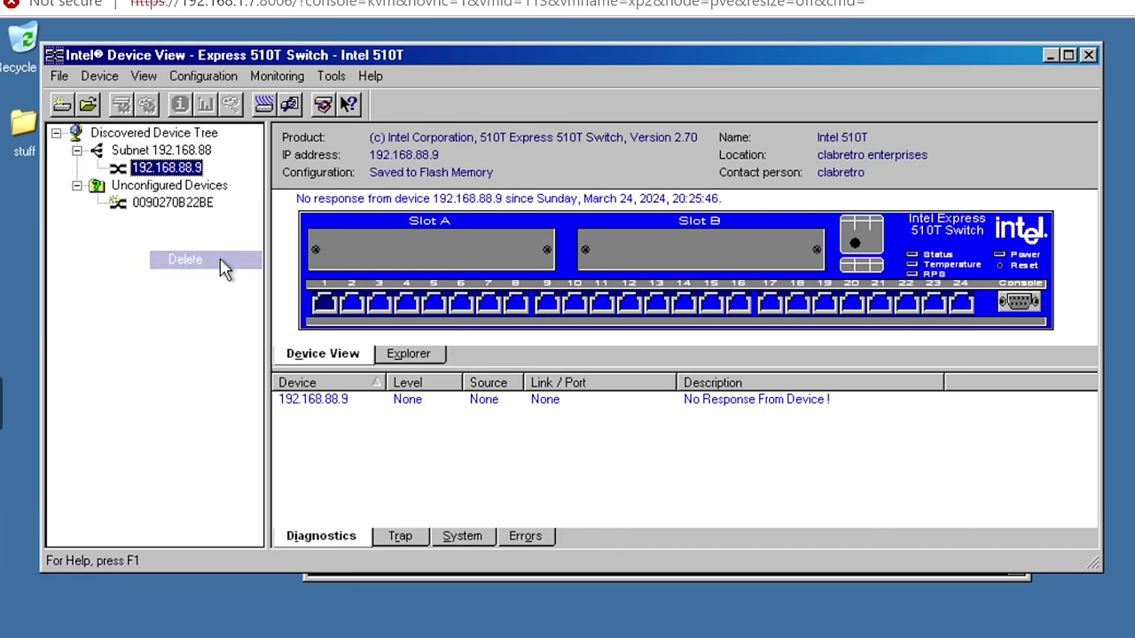
{"action": "double_click", "coordinate": [190, 169]}
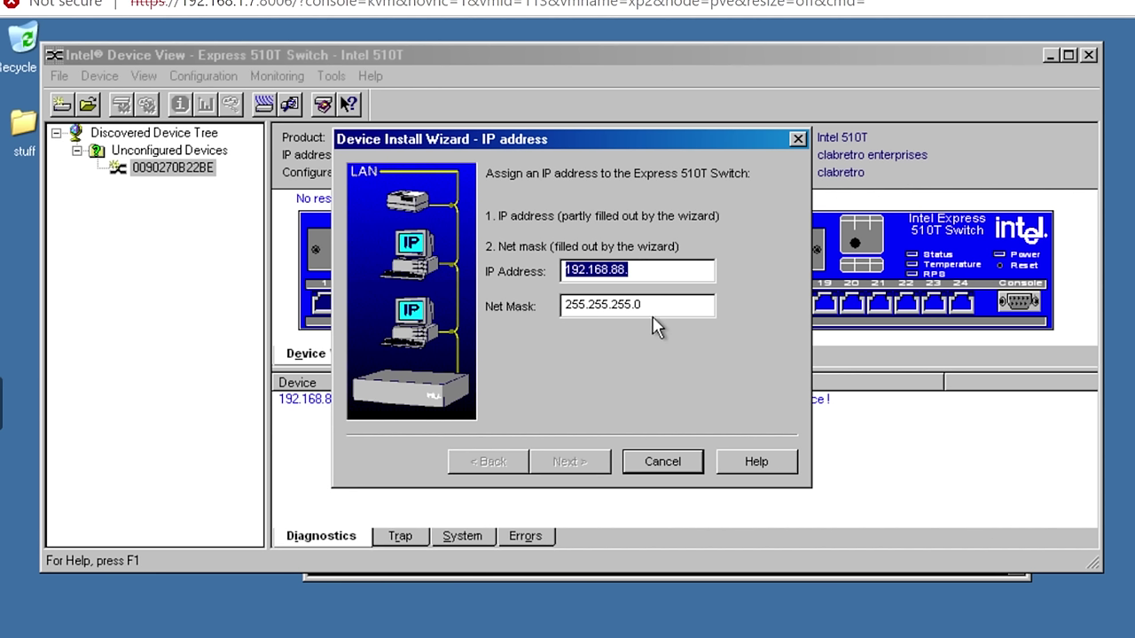
{"action": "left_click_drag", "start_coordinate": [648, 270], "coordinate": [543, 280]}
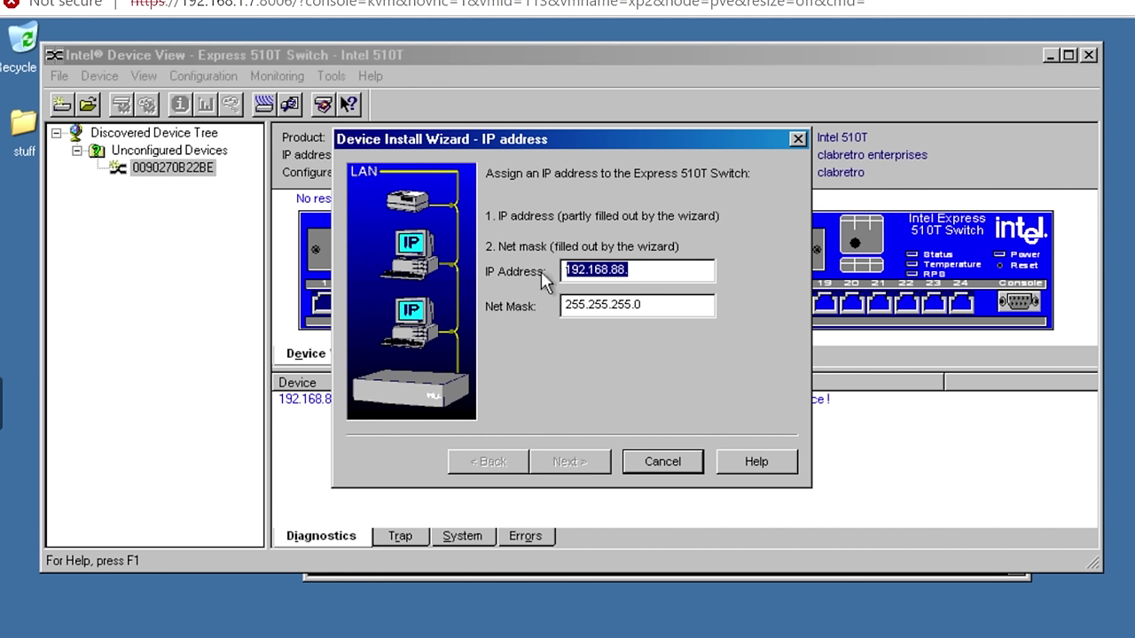
{"action": "left_click", "coordinate": [630, 270]}
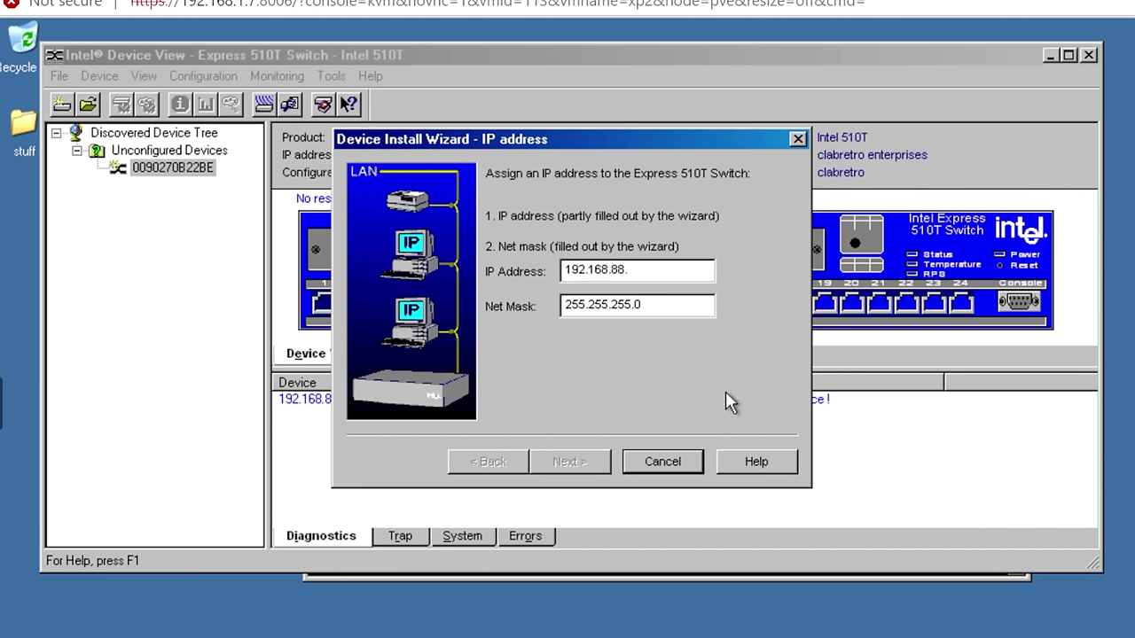
{"action": "type", "text": "9"}
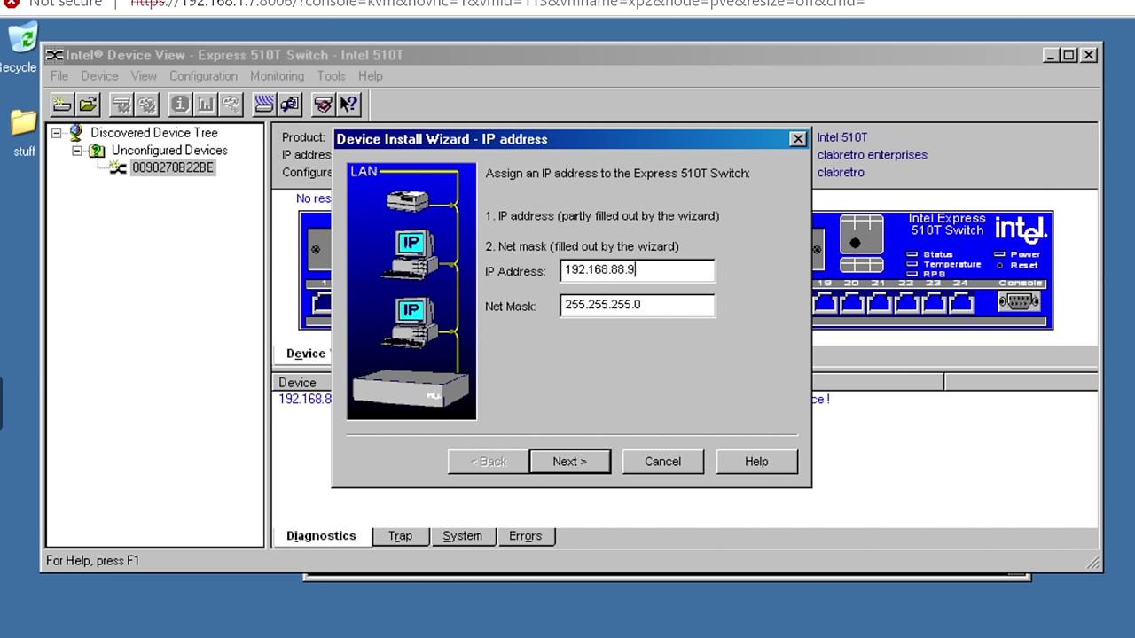
{"action": "left_click", "coordinate": [568, 462]}
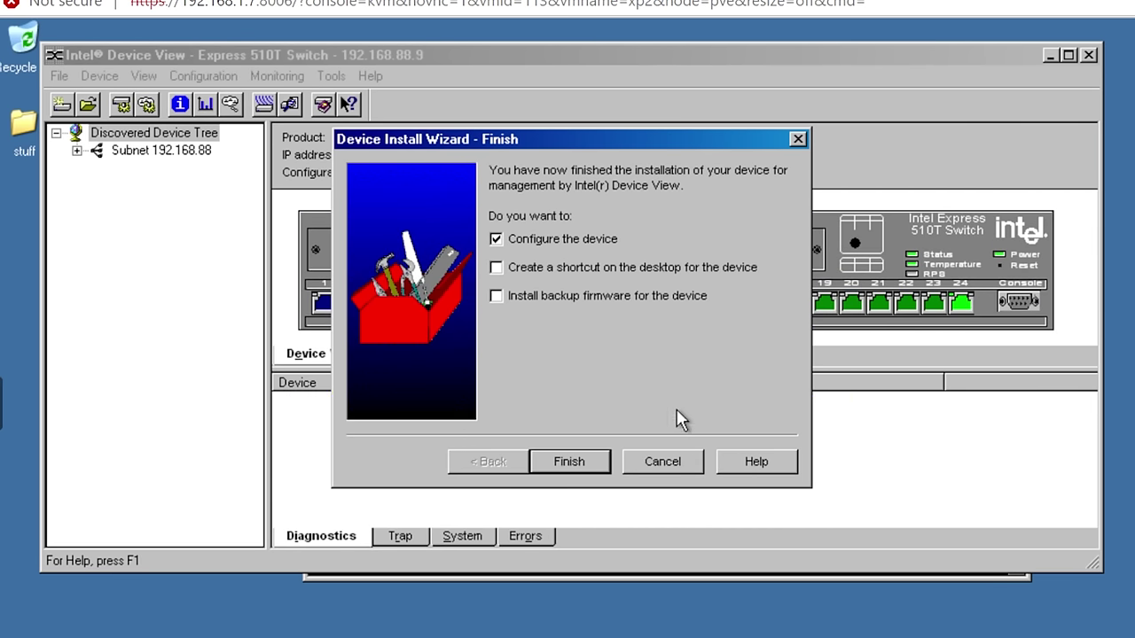
Finish the installation with device configuration enabled, and give the switch the name 510T Switch and location clabretro enterprises
{"action": "left_click", "coordinate": [602, 459]}
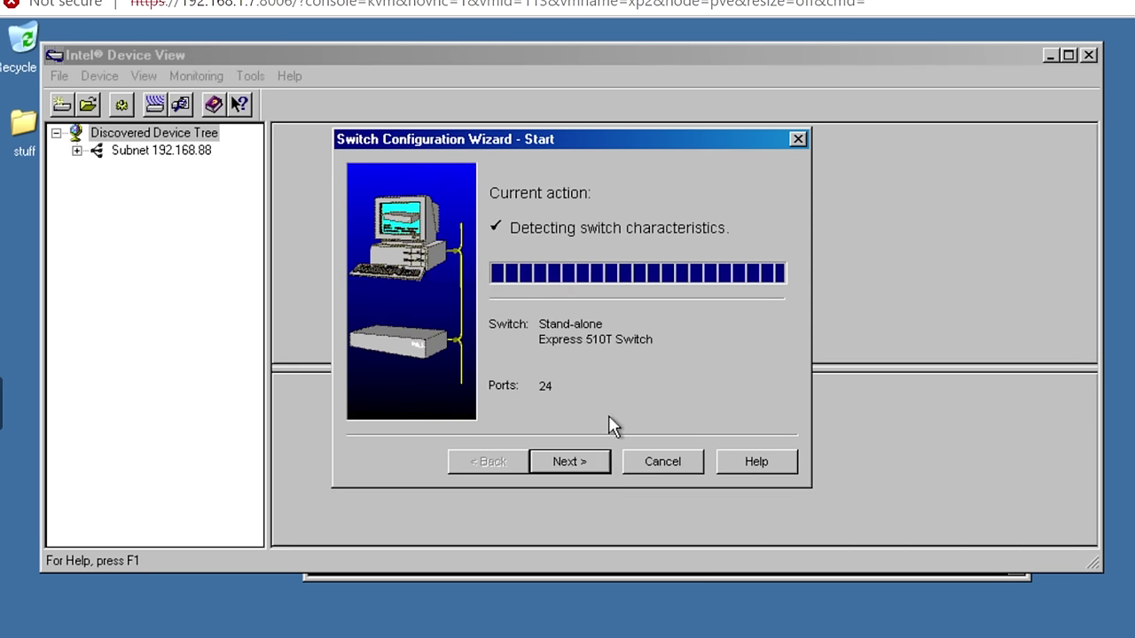
{"action": "key", "text": "Return"}
{"action": "type", "text": "t"}
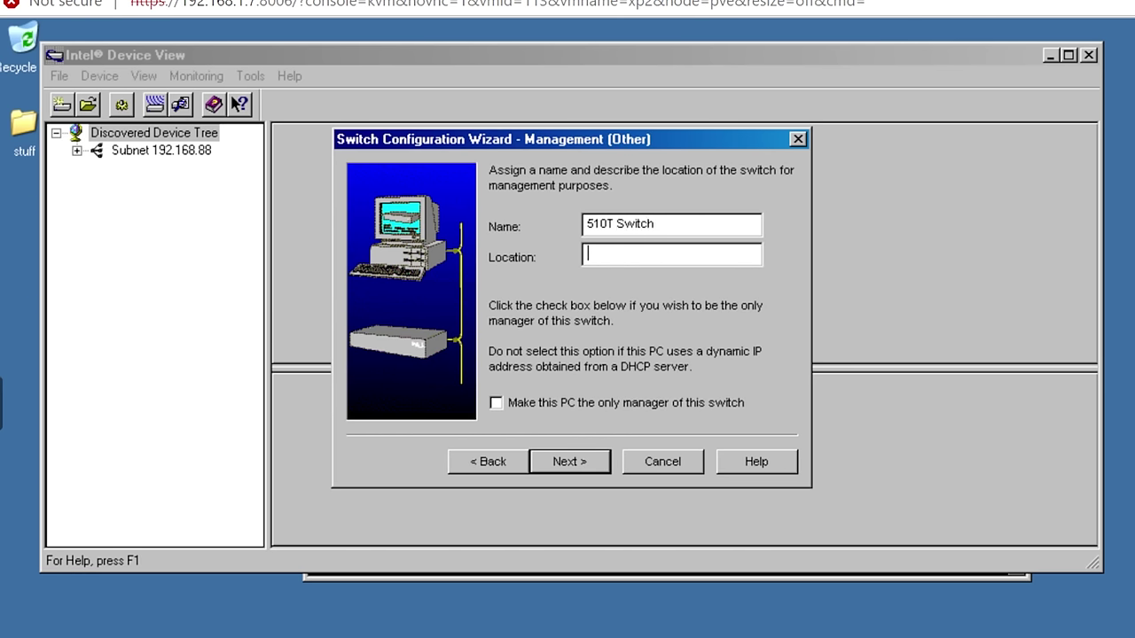
{"action": "type", "text": "clabretro enterprises"}
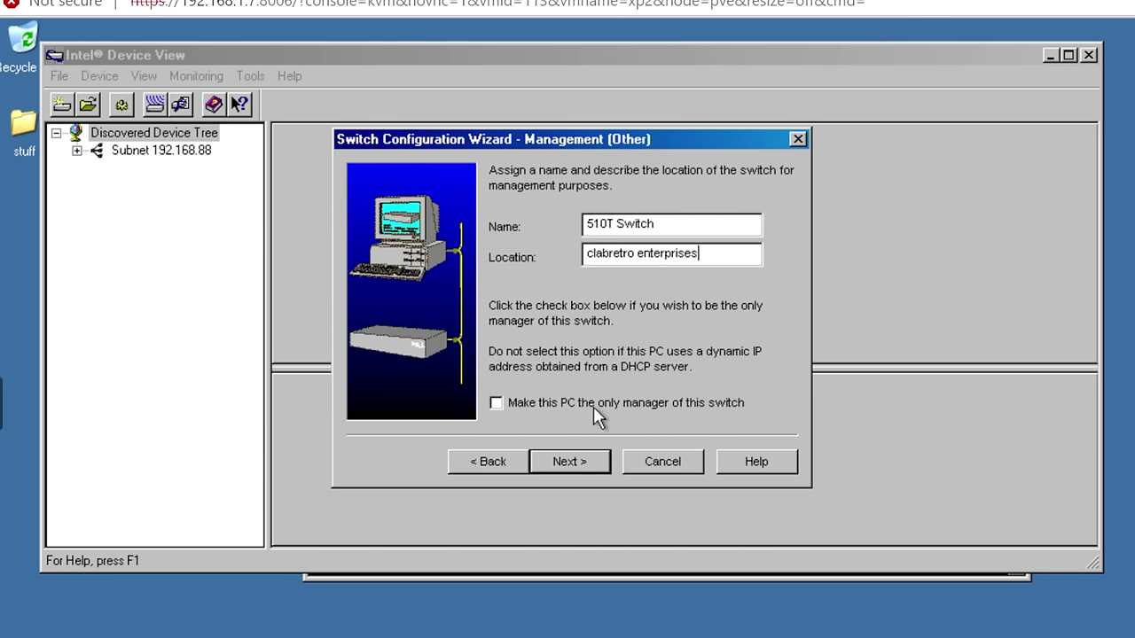
{"action": "left_click", "coordinate": [569, 461]}
{"action": "left_click", "coordinate": [593, 452]}
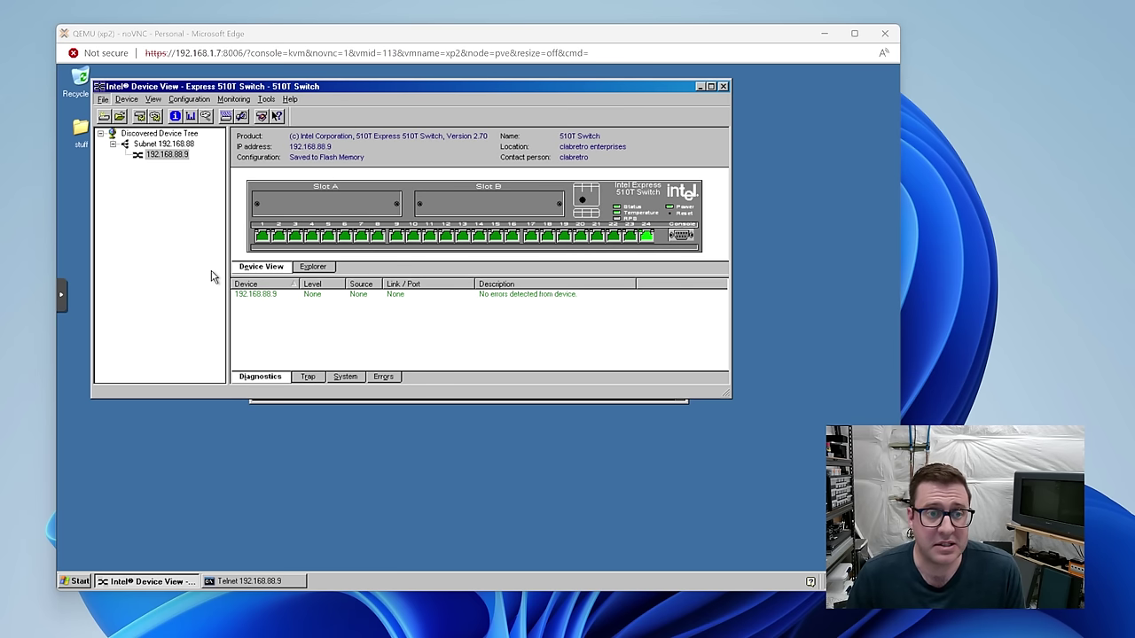
Examine the switch in the Explorer and Device View displays and open the Port 3 setup without changing it
{"action": "left_click", "coordinate": [211, 276]}
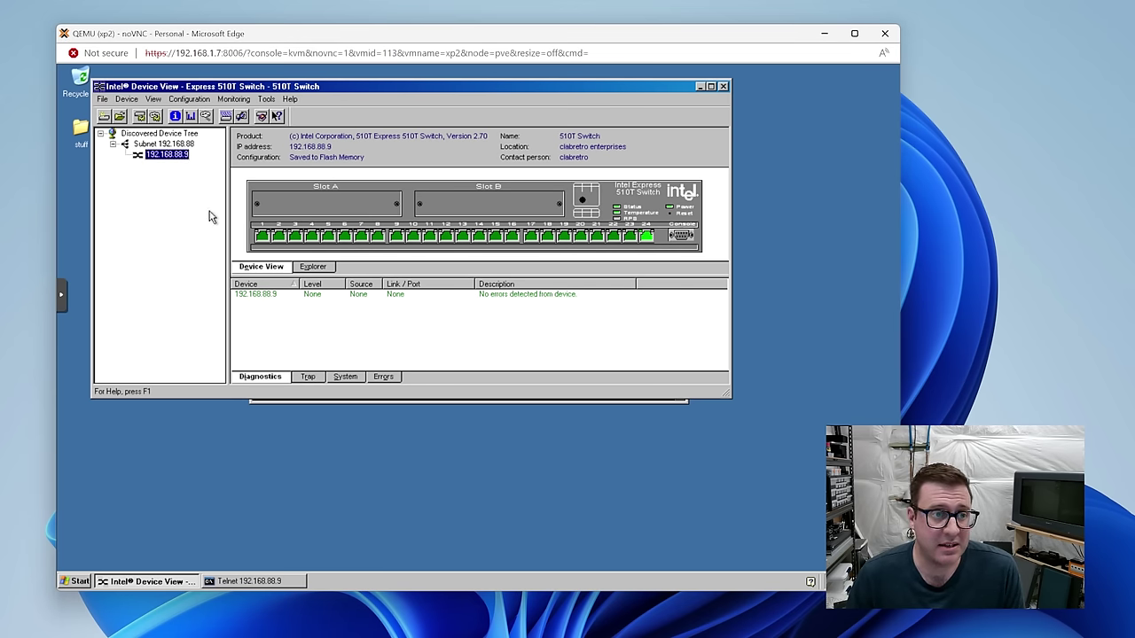
{"action": "left_click", "coordinate": [313, 268]}
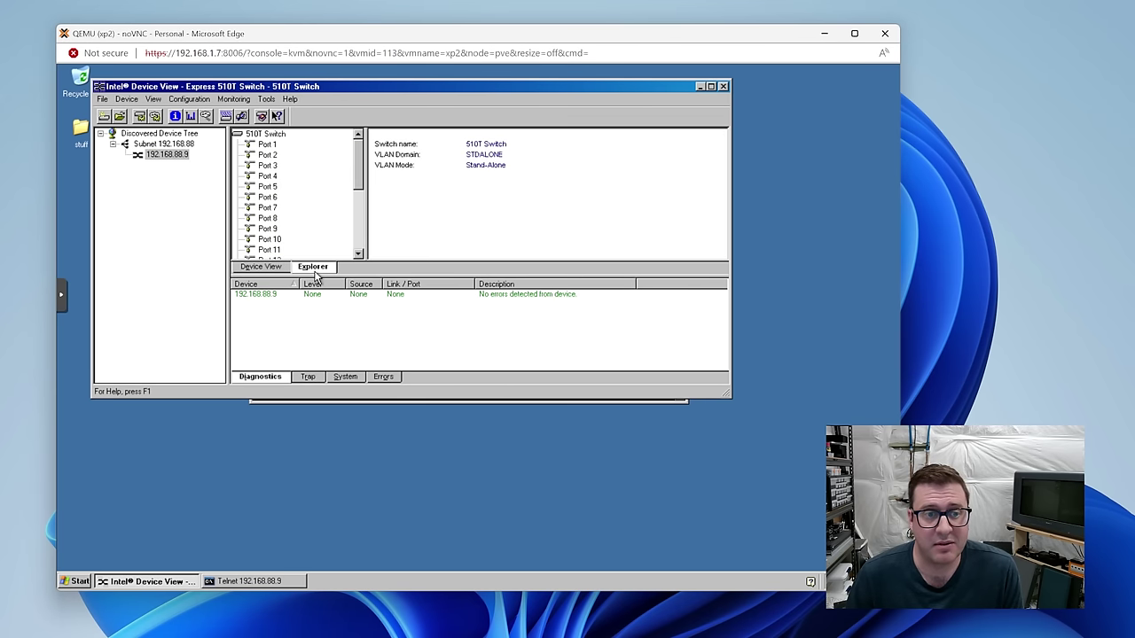
{"action": "left_click", "coordinate": [283, 274]}
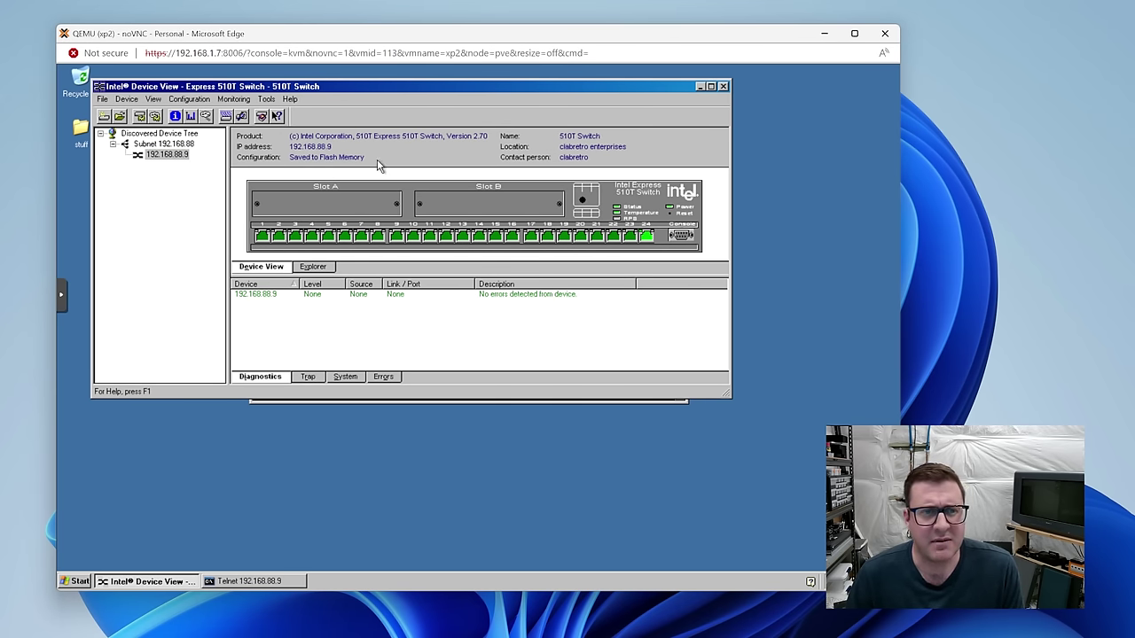
{"action": "left_click", "coordinate": [314, 271]}
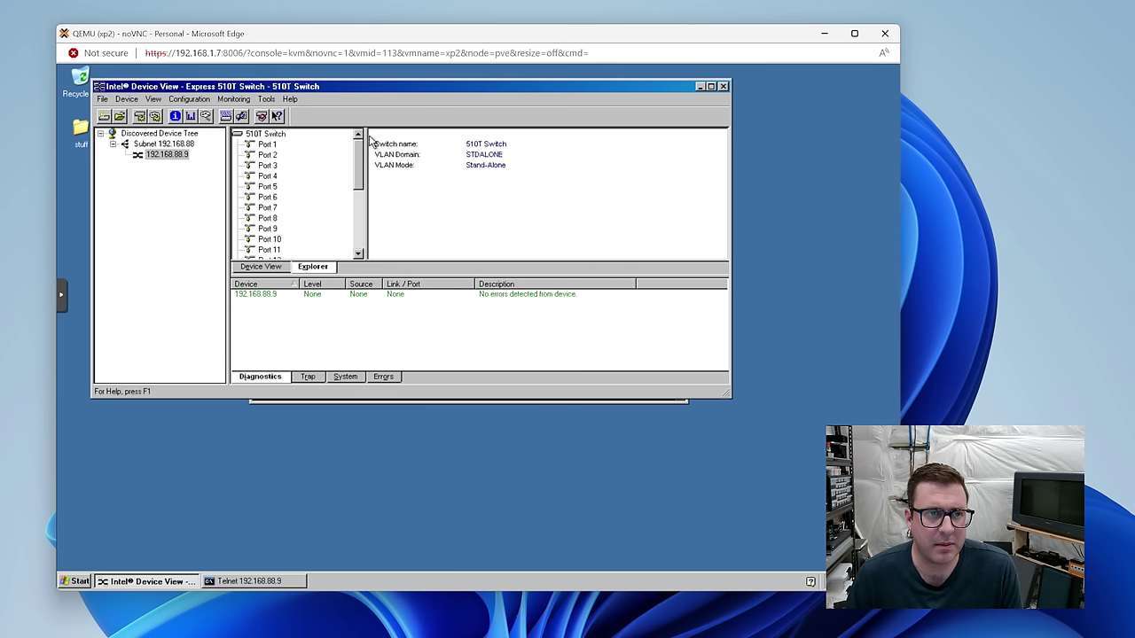
{"action": "left_click_drag", "start_coordinate": [370, 138], "coordinate": [268, 166]}
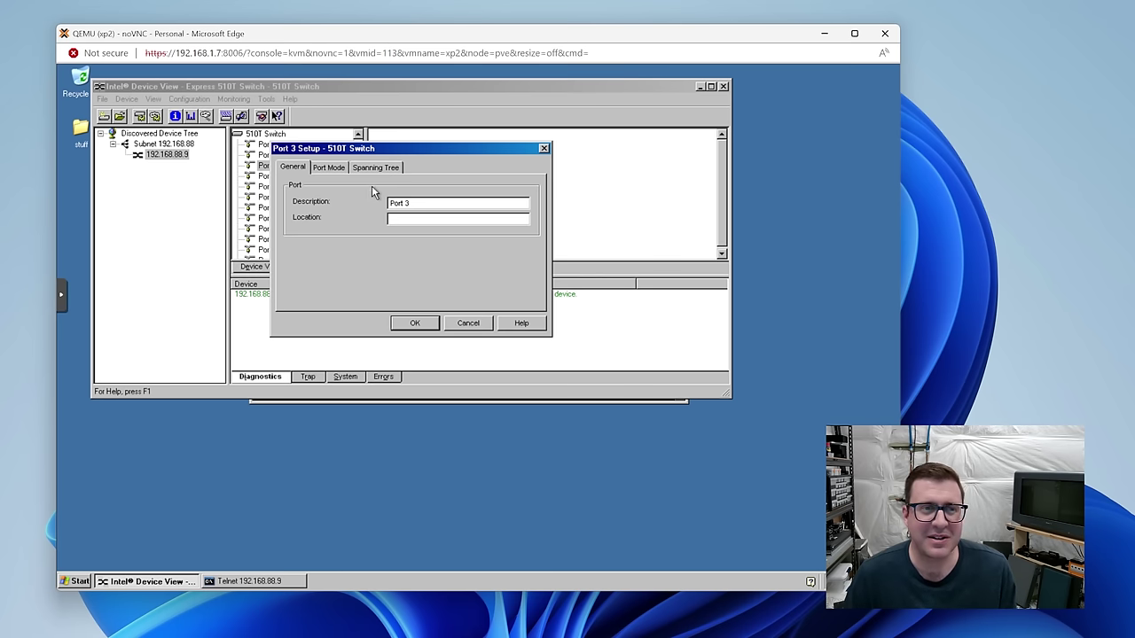
{"action": "key", "text": "Escape"}
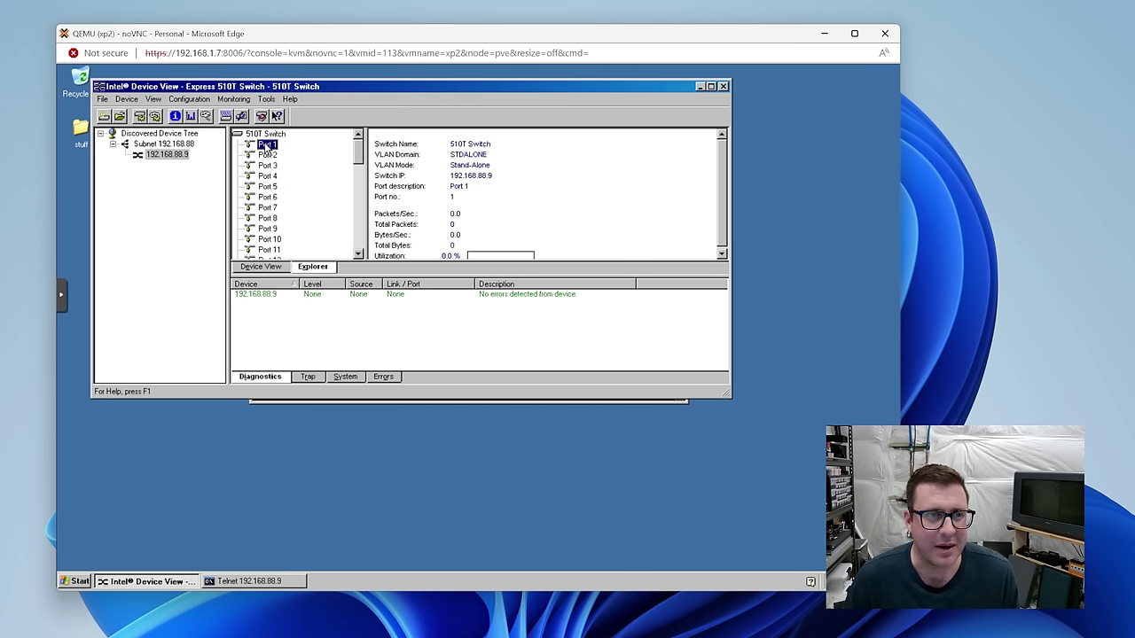
Add a VLAN grouped by switch port, named TestVLAN, containing Port 1 to Port 5
{"action": "left_click_drag", "start_coordinate": [358, 153], "coordinate": [263, 226]}
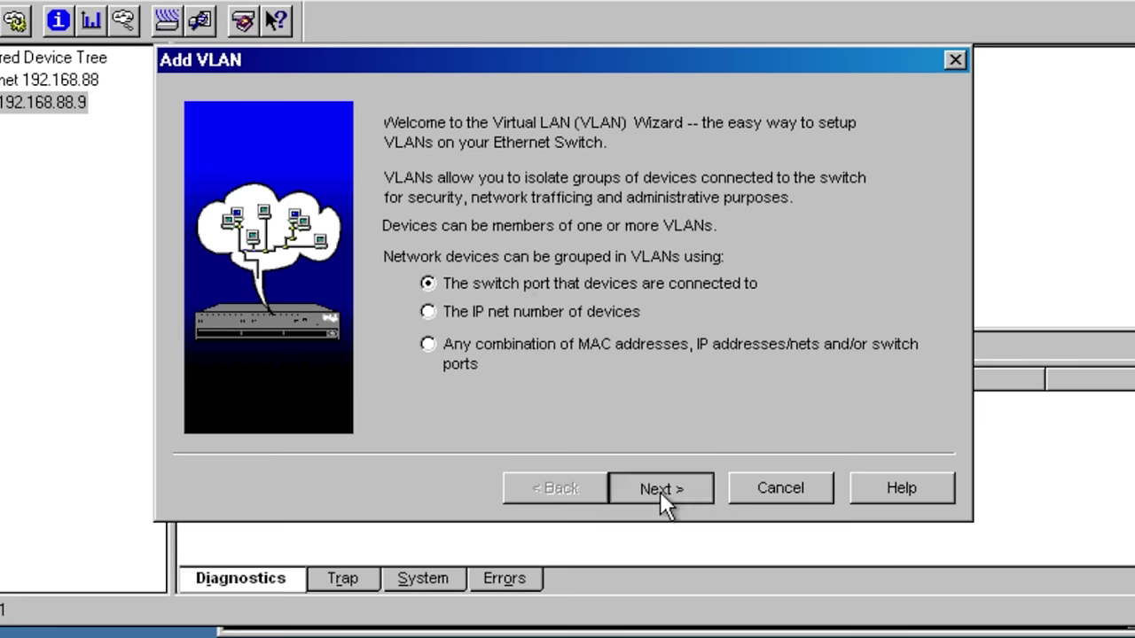
{"action": "left_click", "coordinate": [661, 489]}
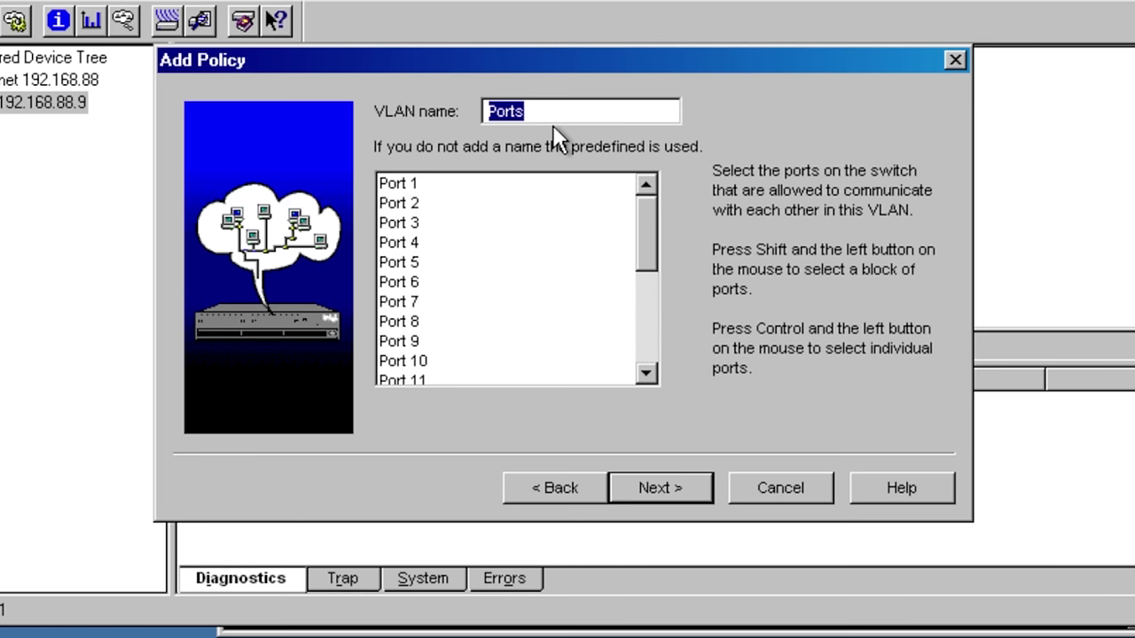
{"action": "type", "text": "TestVLAN"}
{"action": "left_click_drag", "start_coordinate": [398, 182], "coordinate": [399, 242]}
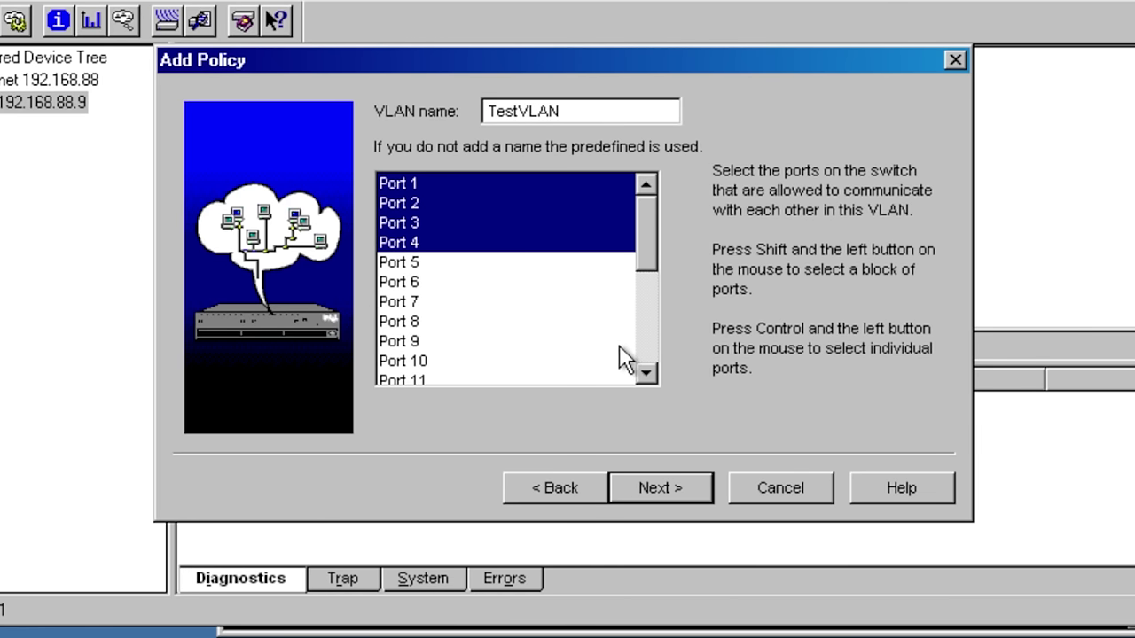
{"action": "left_click", "coordinate": [426, 262], "text": "shift"}
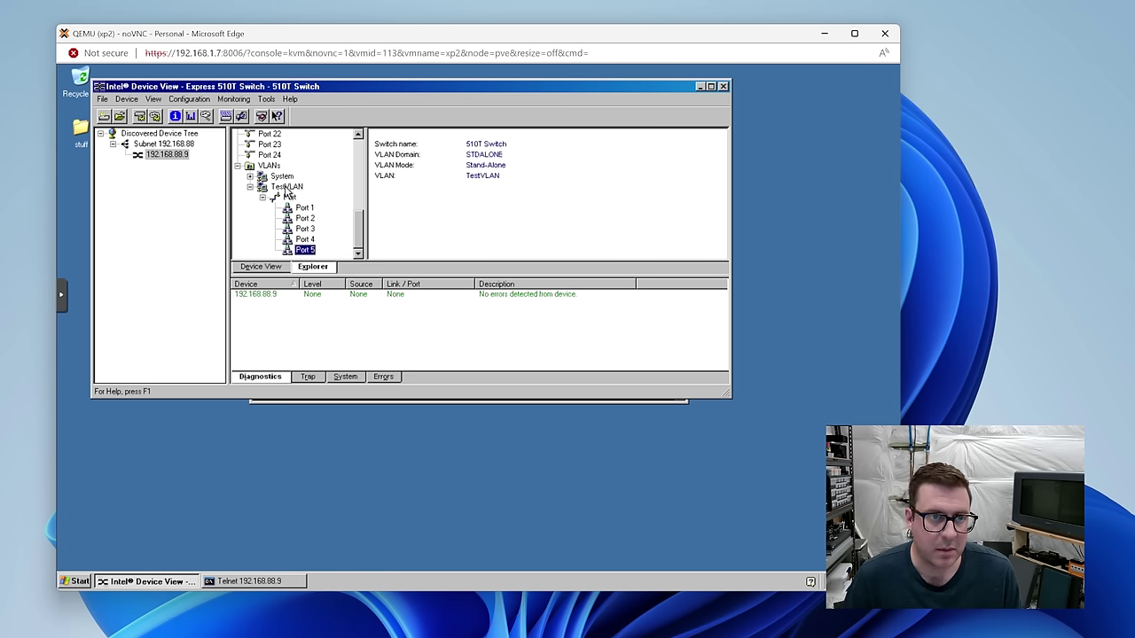
Delete the Port 2 to Port 5 policies from TestVLAN and close its properties
{"action": "right_click", "coordinate": [286, 188]}
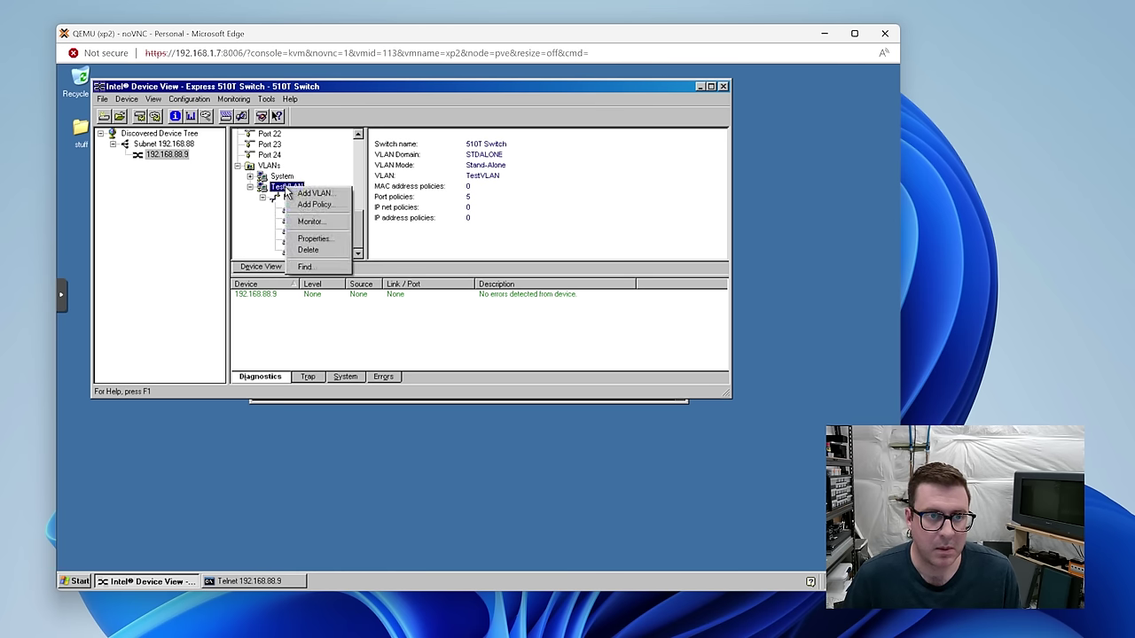
{"action": "left_click", "coordinate": [330, 239]}
{"action": "left_click", "coordinate": [353, 216], "text": "shift"}
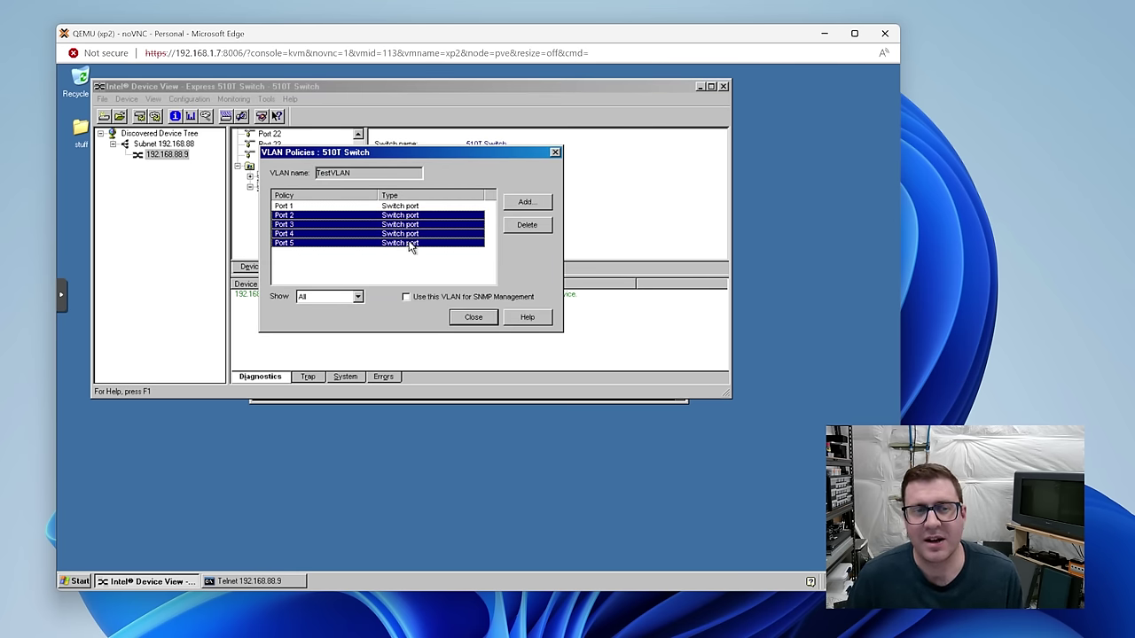
{"action": "left_click", "coordinate": [516, 227]}
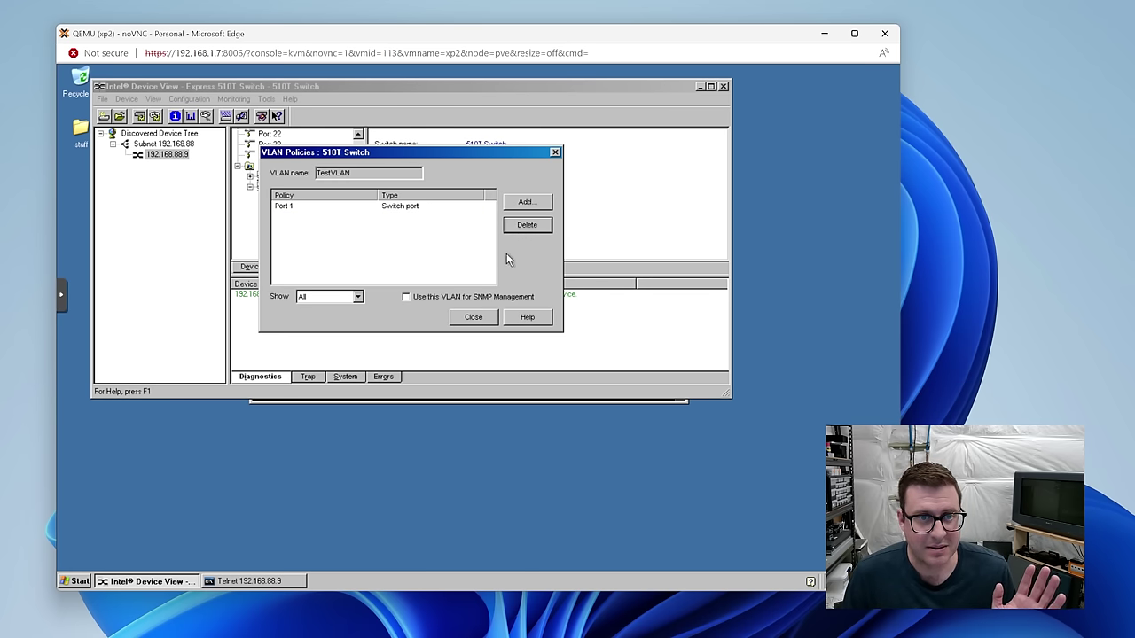
{"action": "left_click", "coordinate": [473, 316]}
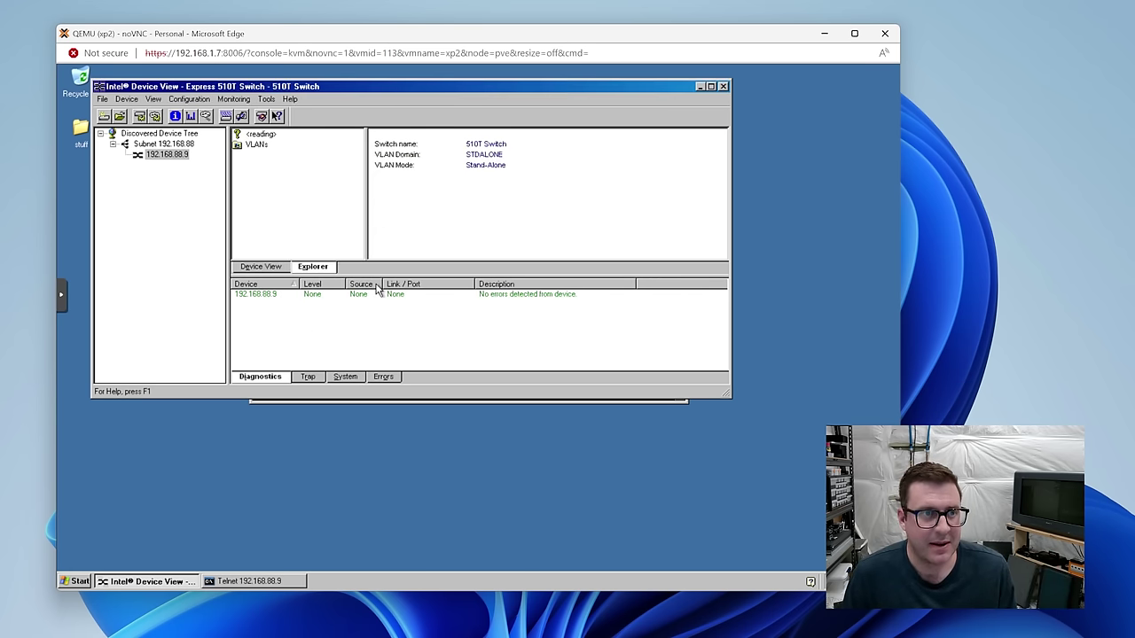
Select the 192.168.88.9 switch again and view the details of Port 9 in its Explorer tree
{"action": "left_click", "coordinate": [165, 156]}
{"action": "left_click", "coordinate": [256, 146]}
{"action": "left_click", "coordinate": [268, 198]}
{"action": "left_click", "coordinate": [270, 228]}
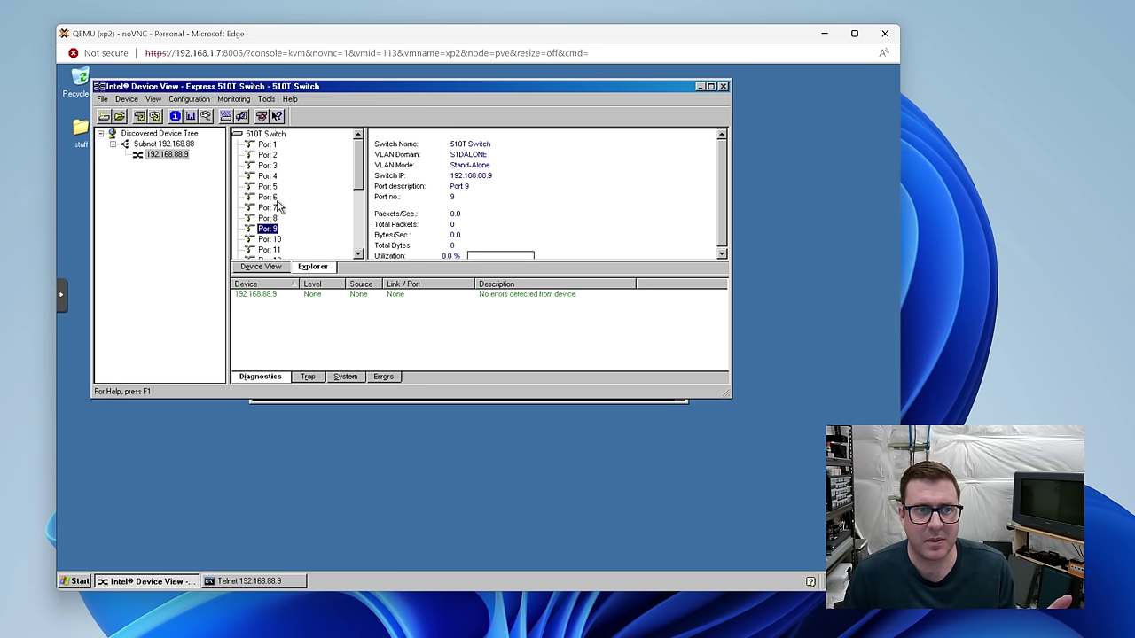
Examine Port 6's port mode settings, switch auto negotiation off and on again, and discard the dialog
{"action": "right_click", "coordinate": [276, 200]}
{"action": "left_click", "coordinate": [301, 201]}
{"action": "left_click", "coordinate": [342, 168]}
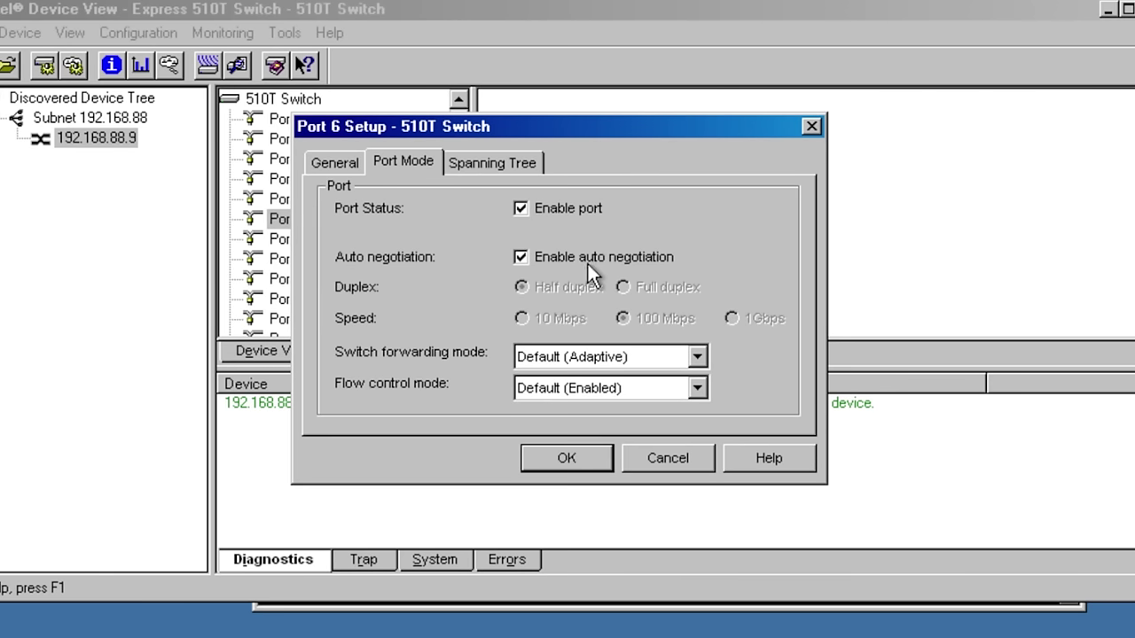
{"action": "left_click", "coordinate": [586, 261]}
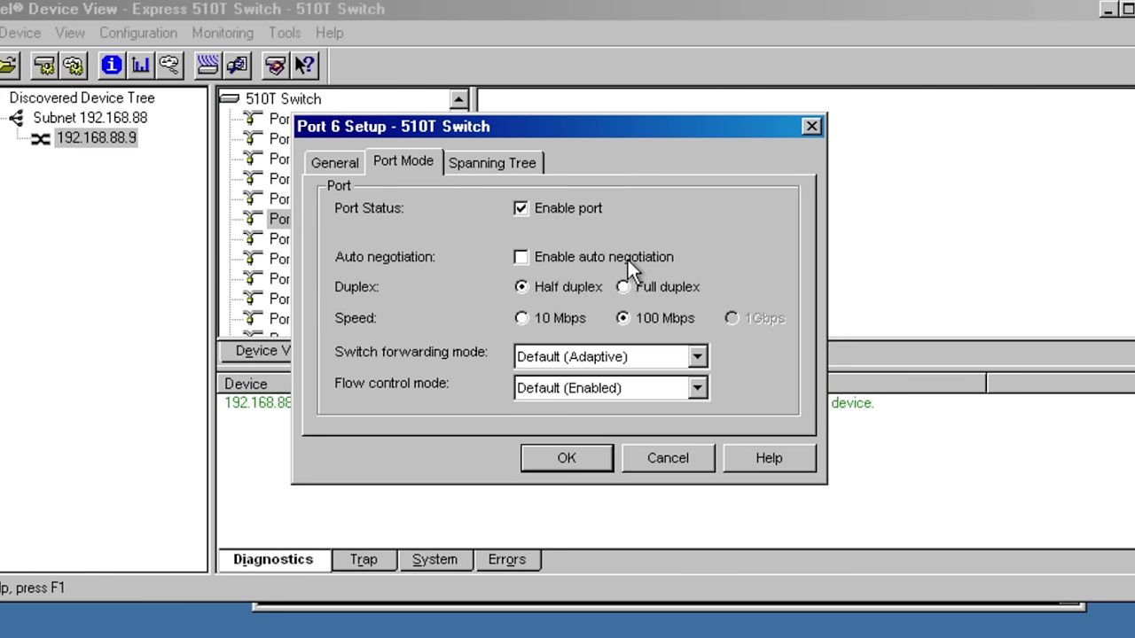
{"action": "left_click", "coordinate": [628, 259]}
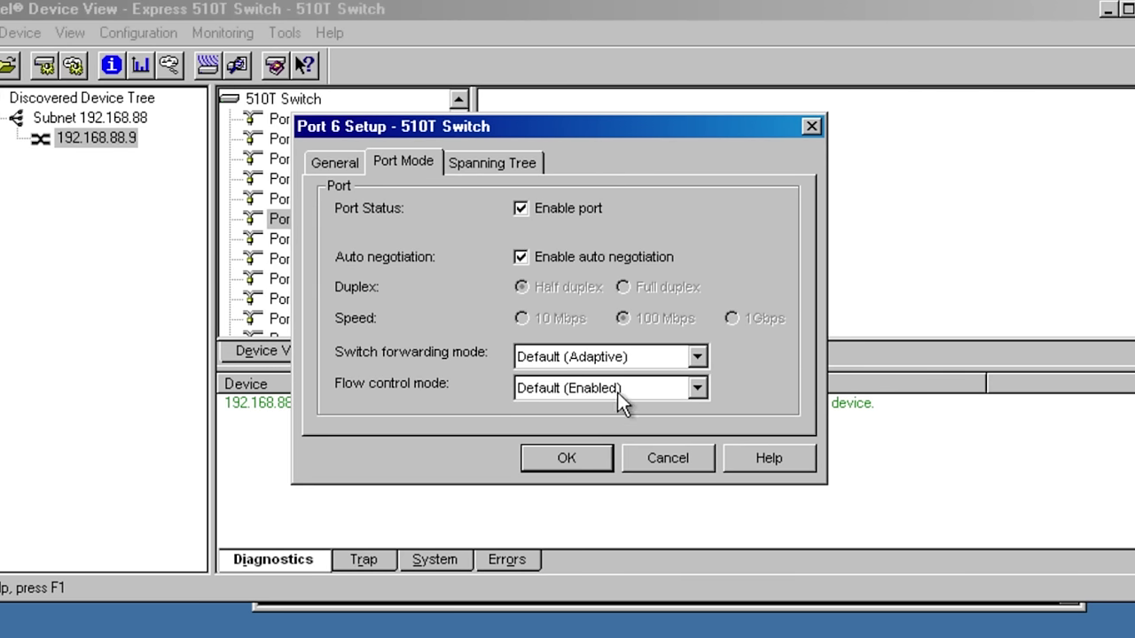
{"action": "left_click", "coordinate": [679, 458]}
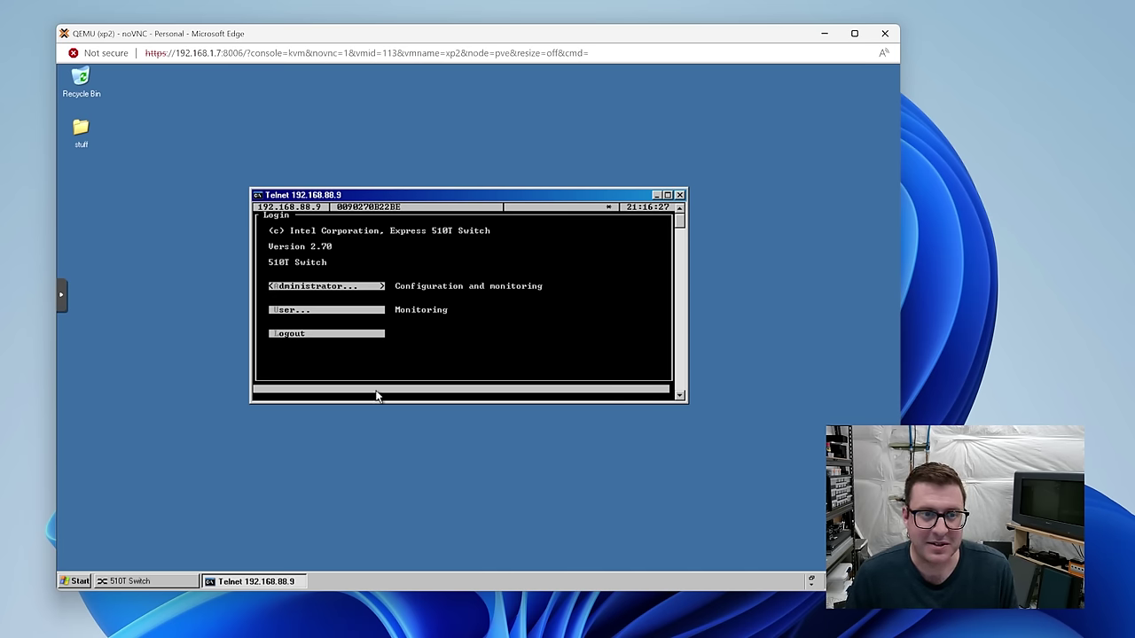
Try to log in to the switch as Administrator in the telnet session with an empty password
{"action": "key", "text": "Return"}
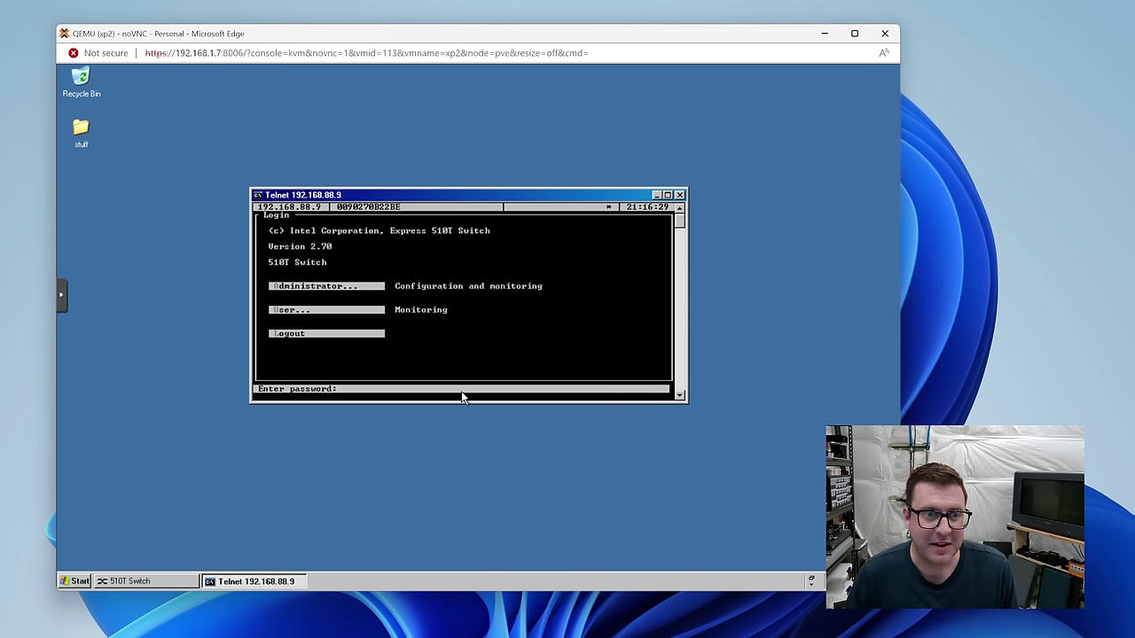
{"action": "key", "text": "Return"}
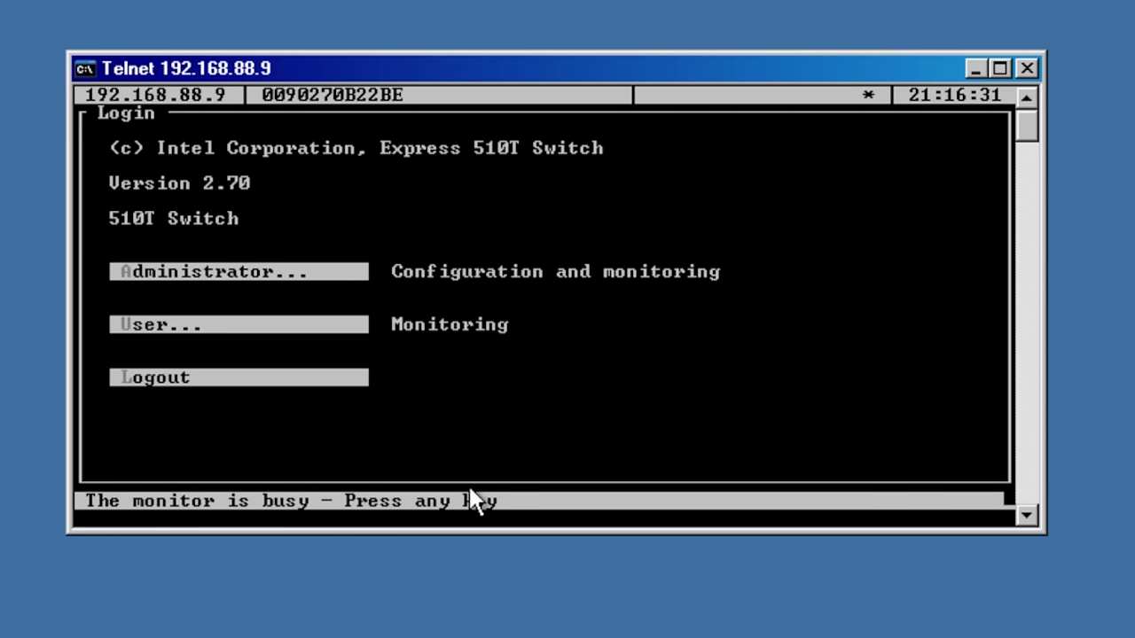
{"action": "key", "text": "Return"}
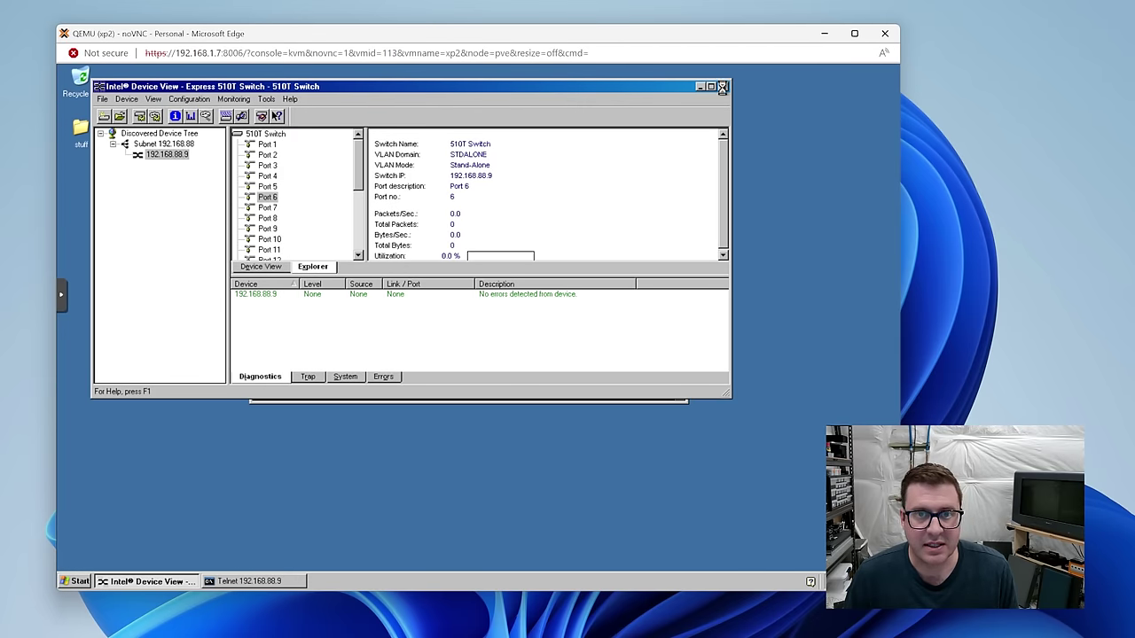
Close Intel Device View and enter the switch's Local Management as Administrator in the telnet session, leaving the password empty
{"action": "left_click", "coordinate": [721, 87]}
{"action": "left_click", "coordinate": [380, 274]}
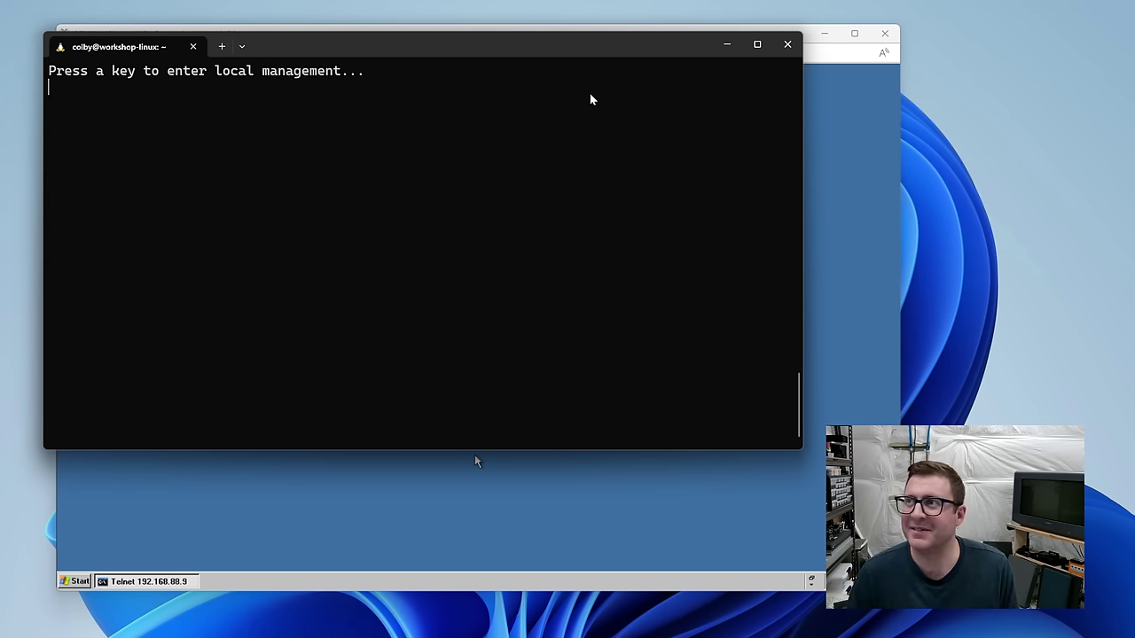
{"action": "left_click", "coordinate": [567, 499]}
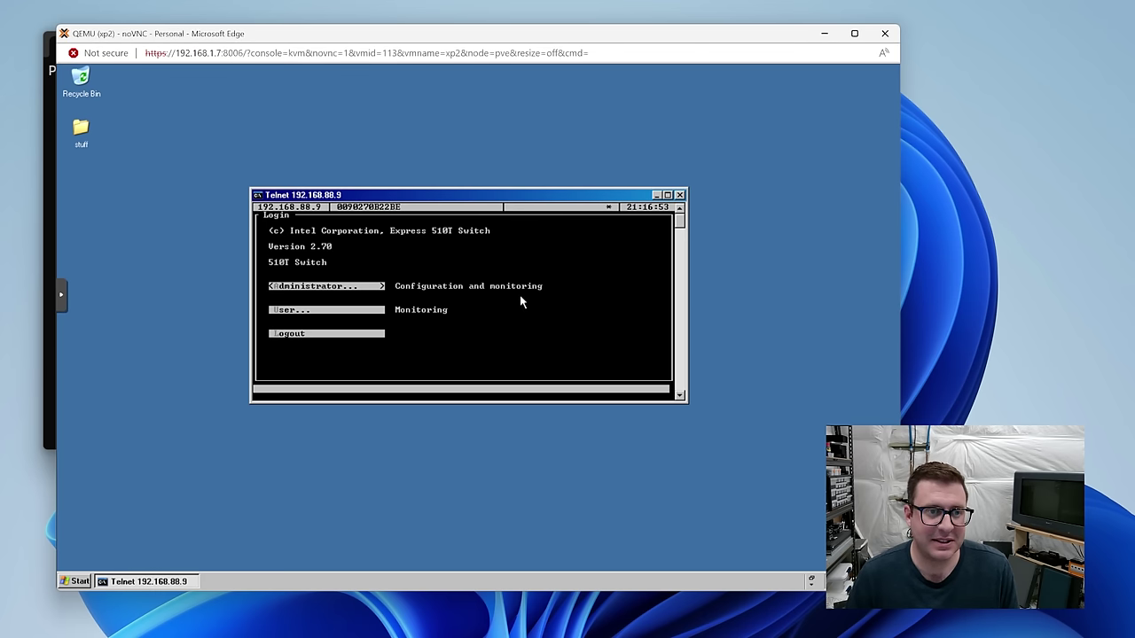
{"action": "key", "text": "Return"}
{"action": "key", "text": "Return"}
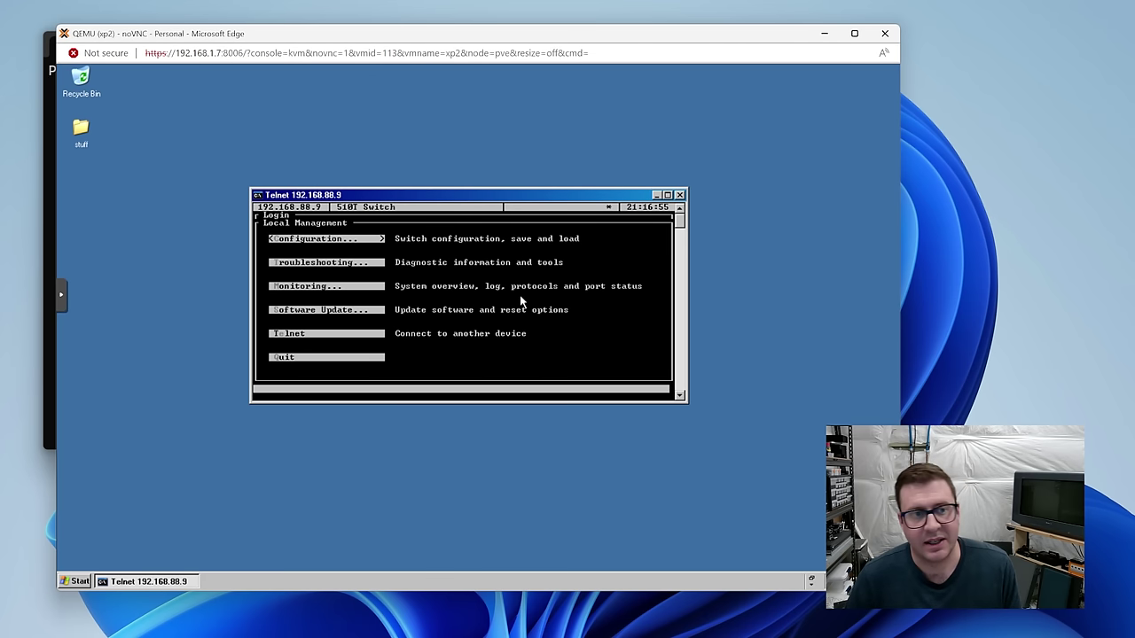
View the Configuration menu, leave Local Management, and log in to the switch again as Administrator with an empty password
{"action": "key", "text": "Return"}
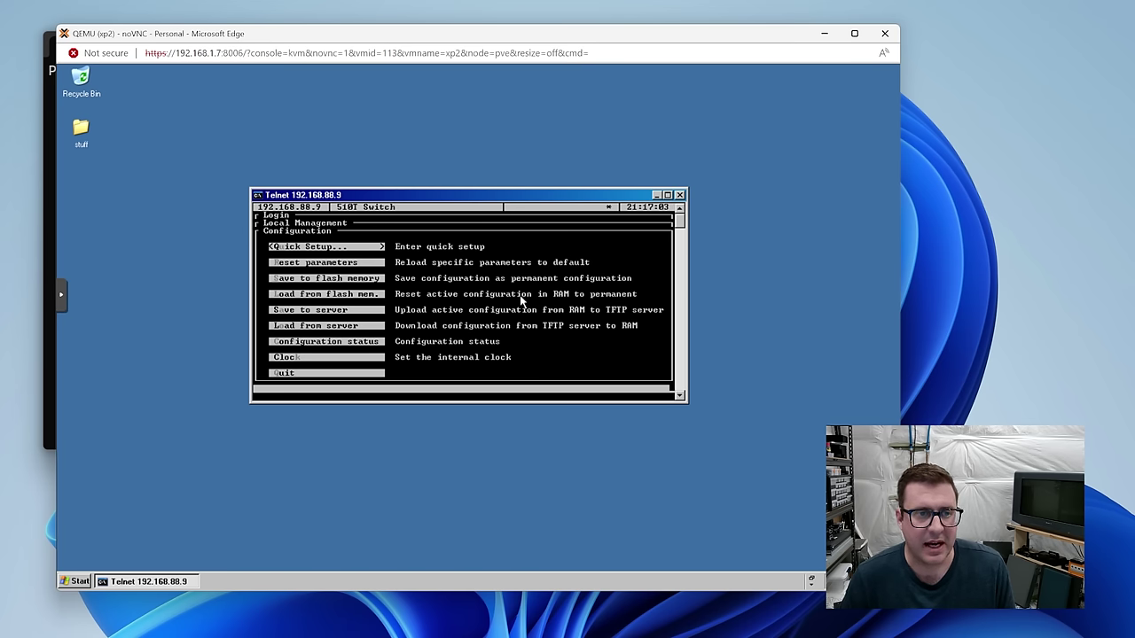
{"action": "key", "text": "Escape"}
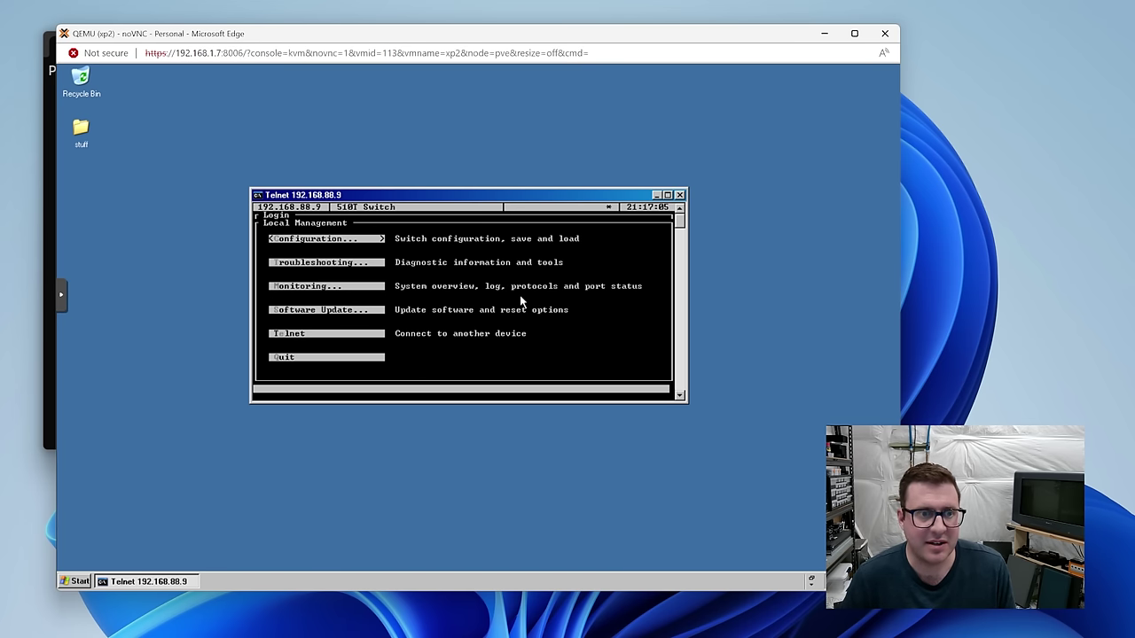
{"action": "key", "text": "Escape"}
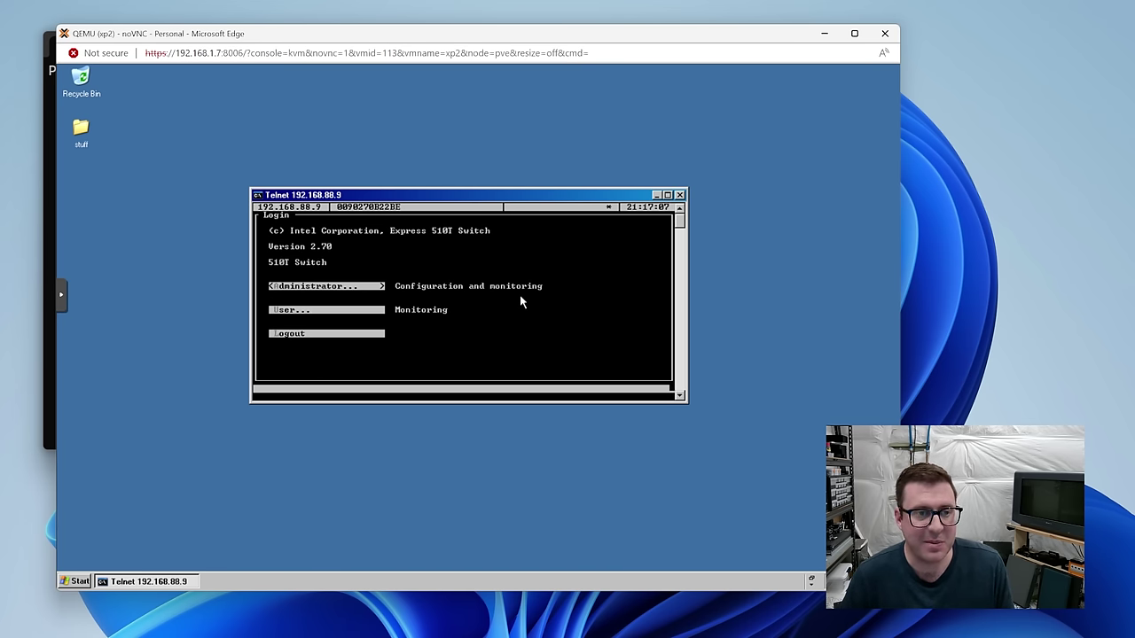
{"action": "key", "text": "Return"}
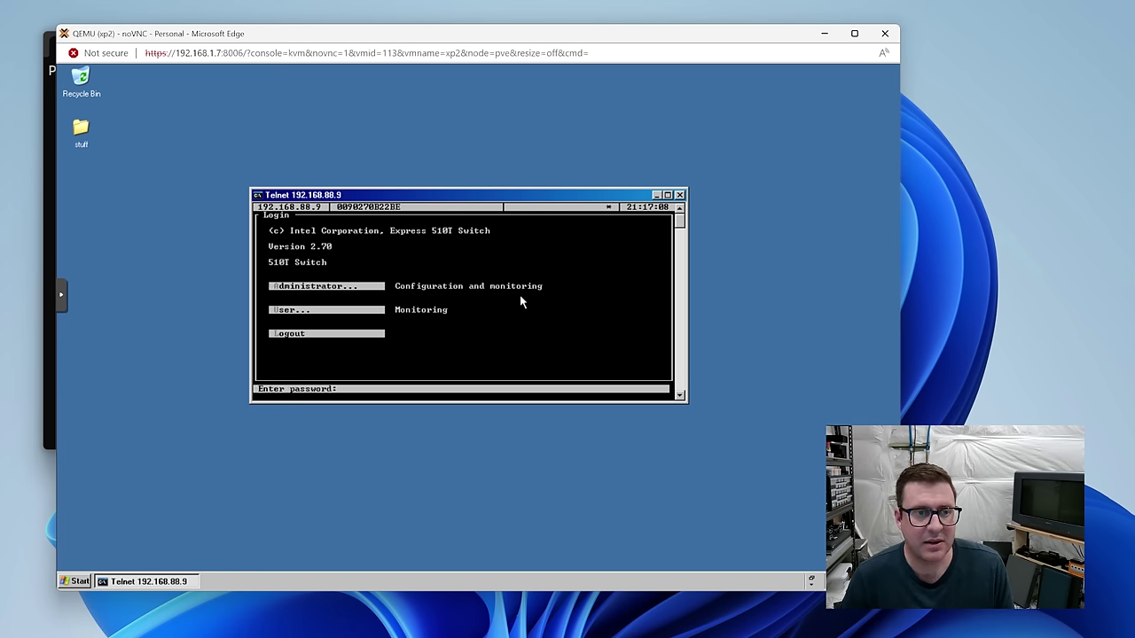
{"action": "key", "text": "Return"}
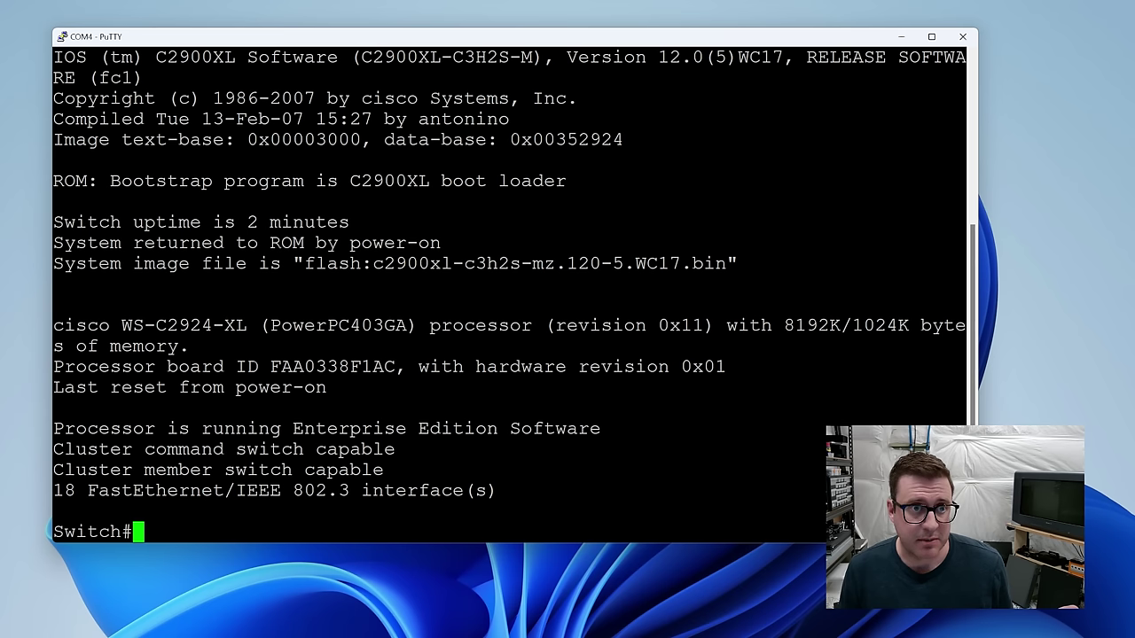
Switch to the Cisco switch's PuTTY console on COM4, enter privileged mode, and list the VLANs
{"action": "double_click", "coordinate": [292, 98]}
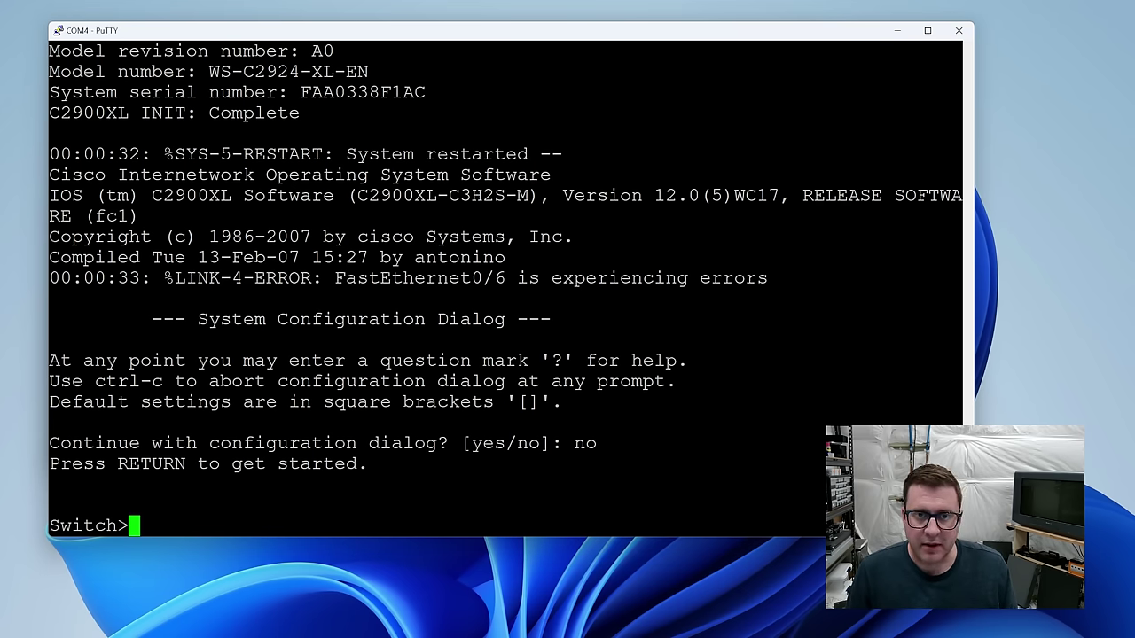
{"action": "left_click_drag", "start_coordinate": [654, 195], "coordinate": [712, 195]}
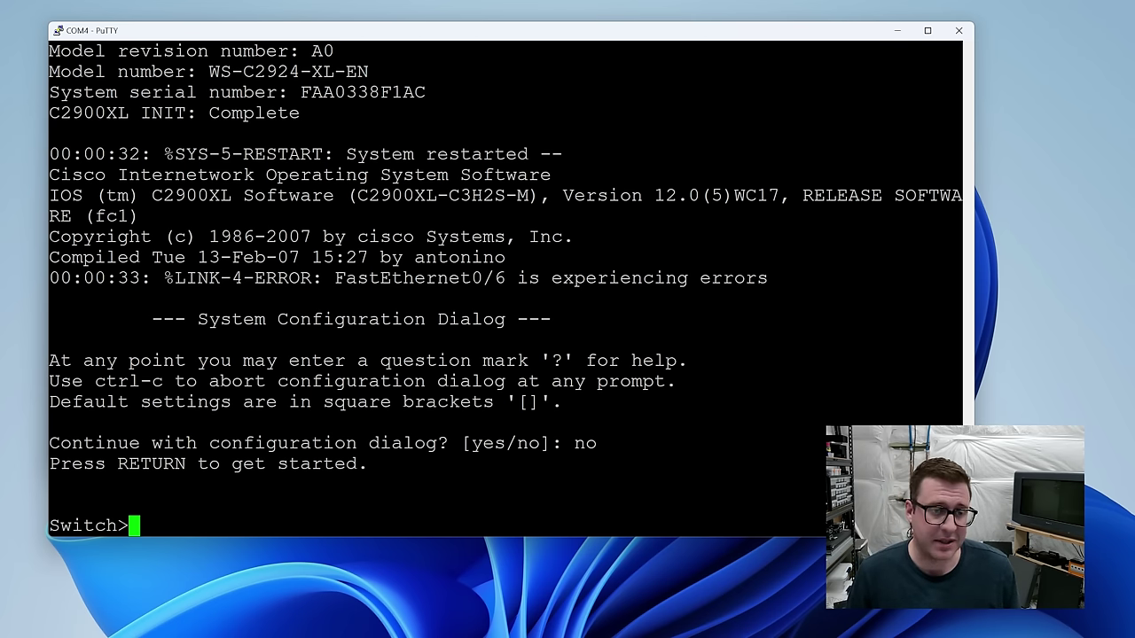
{"action": "type", "text": "en"}
{"action": "key", "text": "Return"}
{"action": "type", "text": "sh vlan"}
{"action": "key", "text": "Return"}
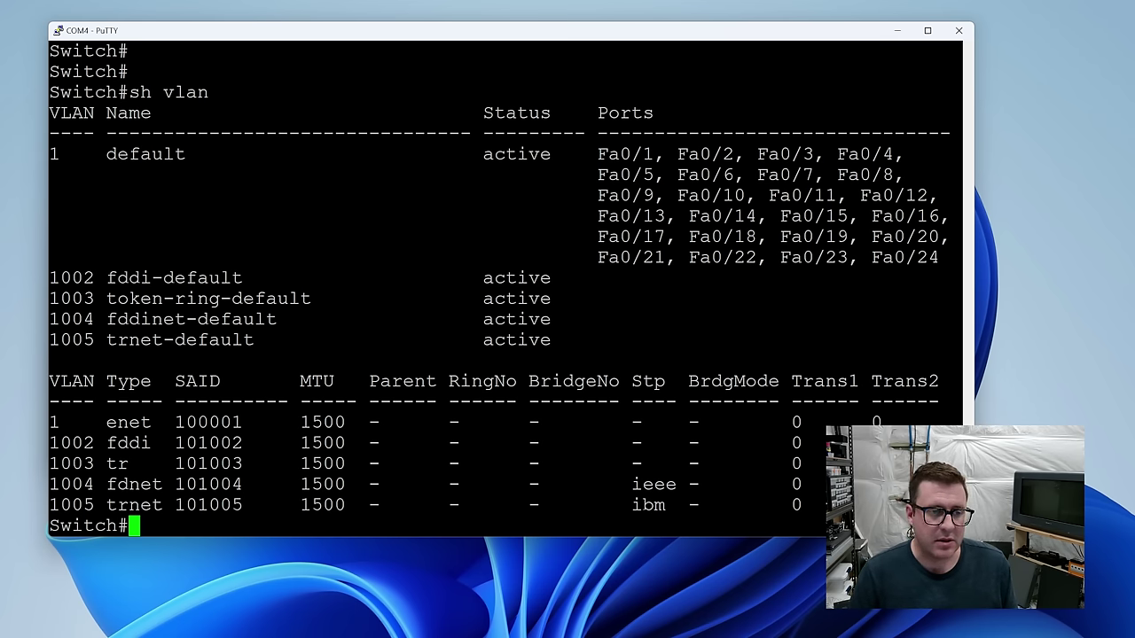
Create VLAN 10 in the switch's VLAN database and name it TEST
{"action": "type", "text": "vlan database"}
{"action": "key", "text": "Return"}
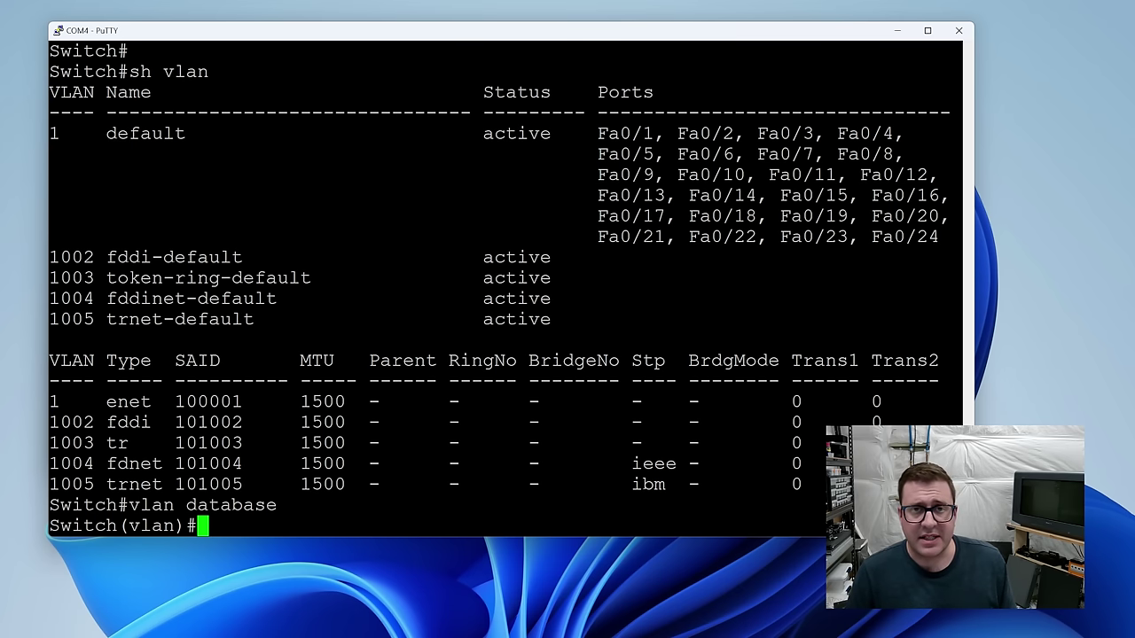
{"action": "type", "text": "vlan 10"}
{"action": "key", "text": "Return"}
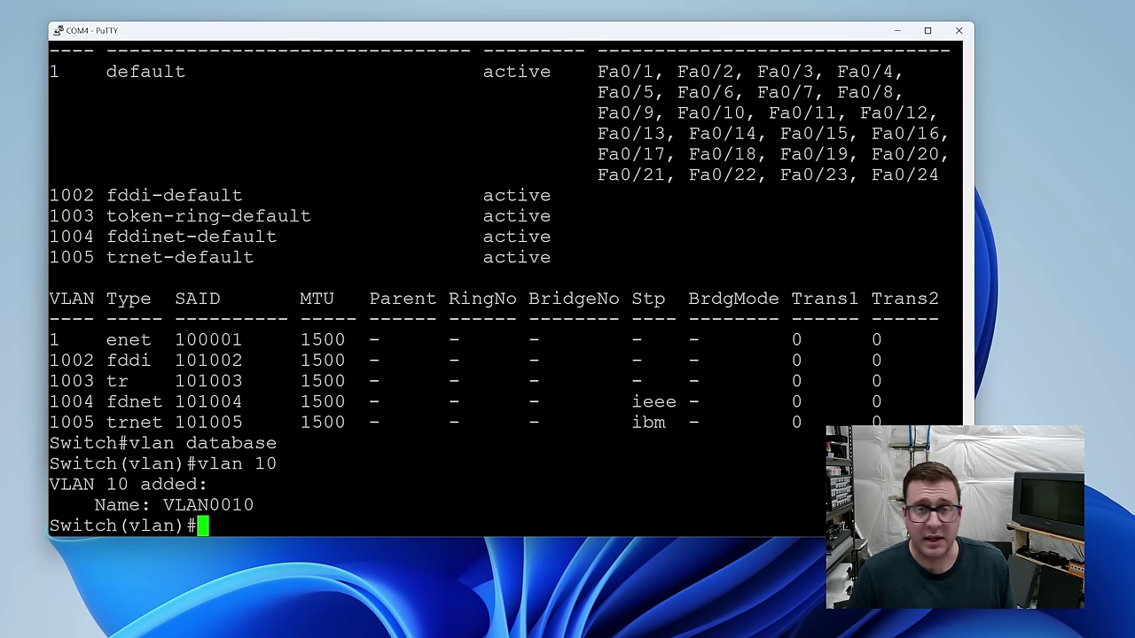
{"action": "type", "text": "vlan 1"}
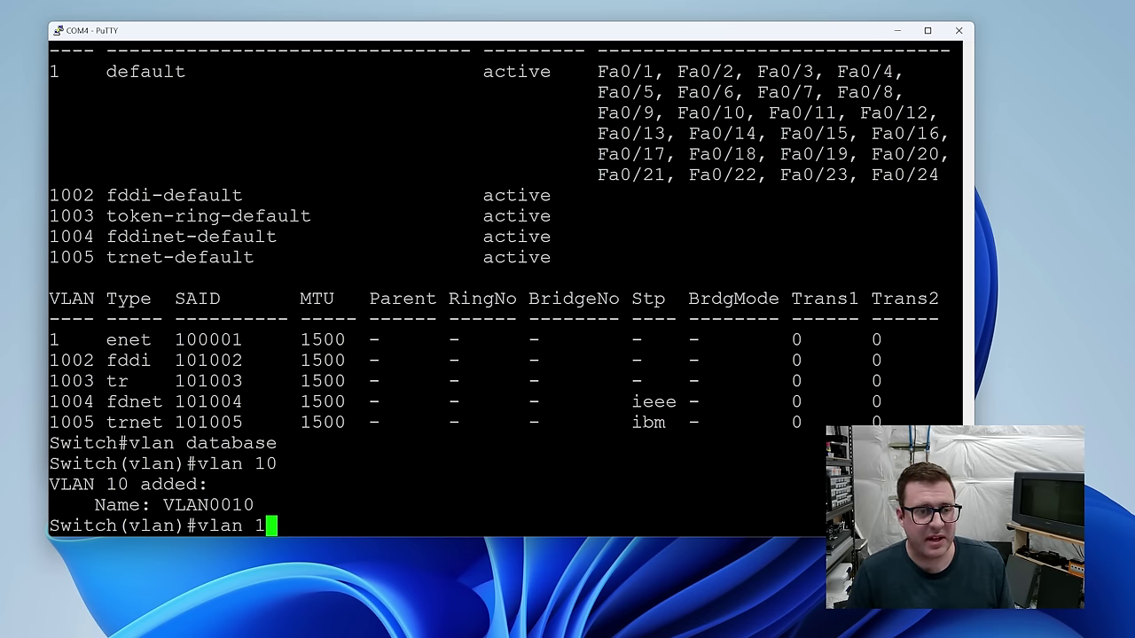
{"action": "type", "text": "0 name TEST"}
{"action": "key", "text": "Return"}
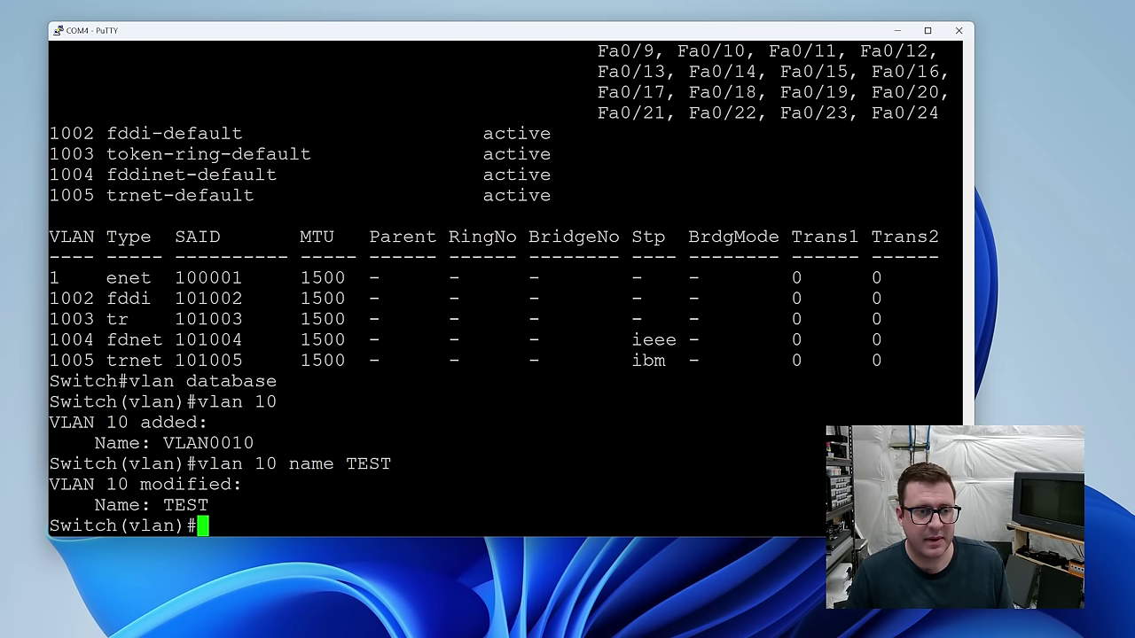
Exit the VLAN database to apply the changes and check the VLAN list for TEST and the default VLAN's ports
{"action": "type", "text": "exit"}
{"action": "key", "text": "Return"}
{"action": "type", "text": "sh vlan"}
{"action": "key", "text": "Return"}
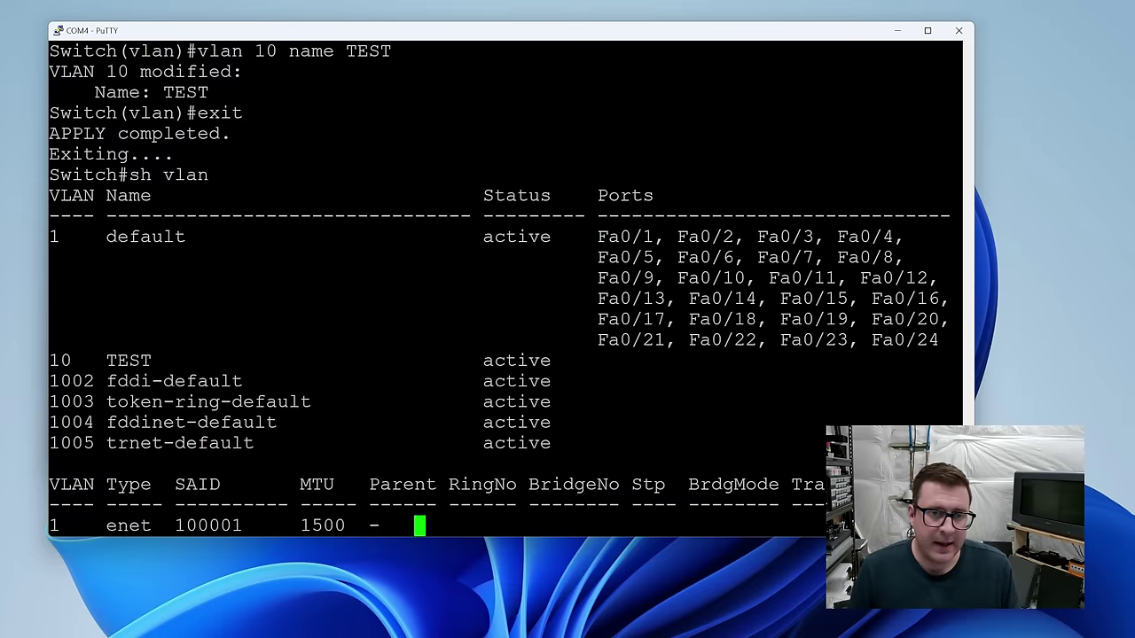
{"action": "double_click", "coordinate": [129, 237]}
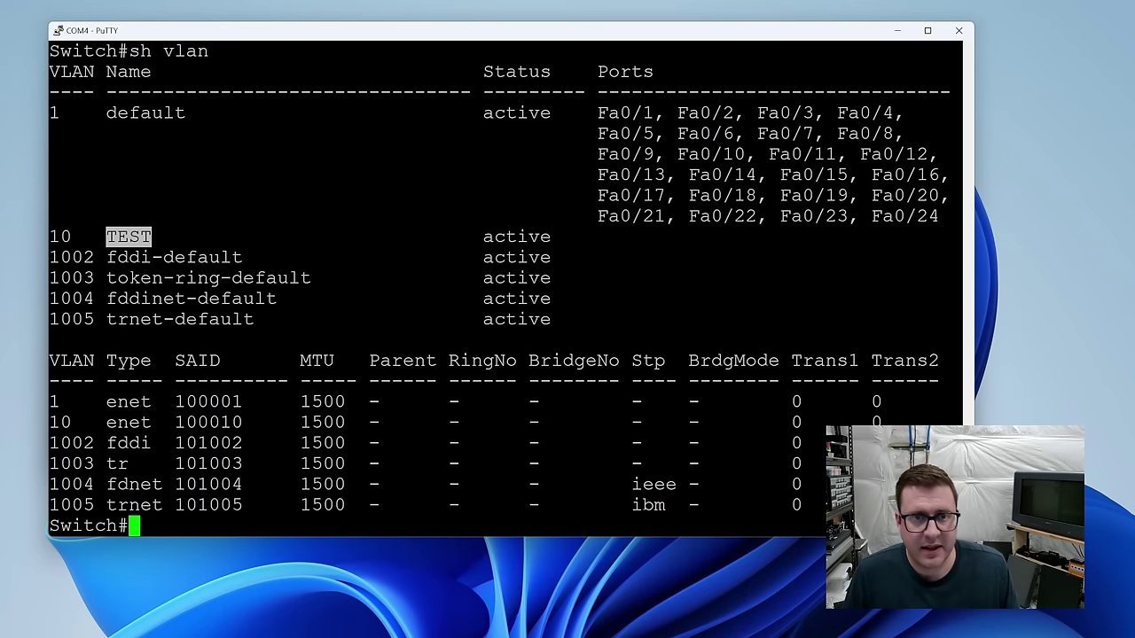
{"action": "left_click_drag", "start_coordinate": [49, 113], "coordinate": [780, 216]}
{"action": "left_click", "coordinate": [780, 217]}
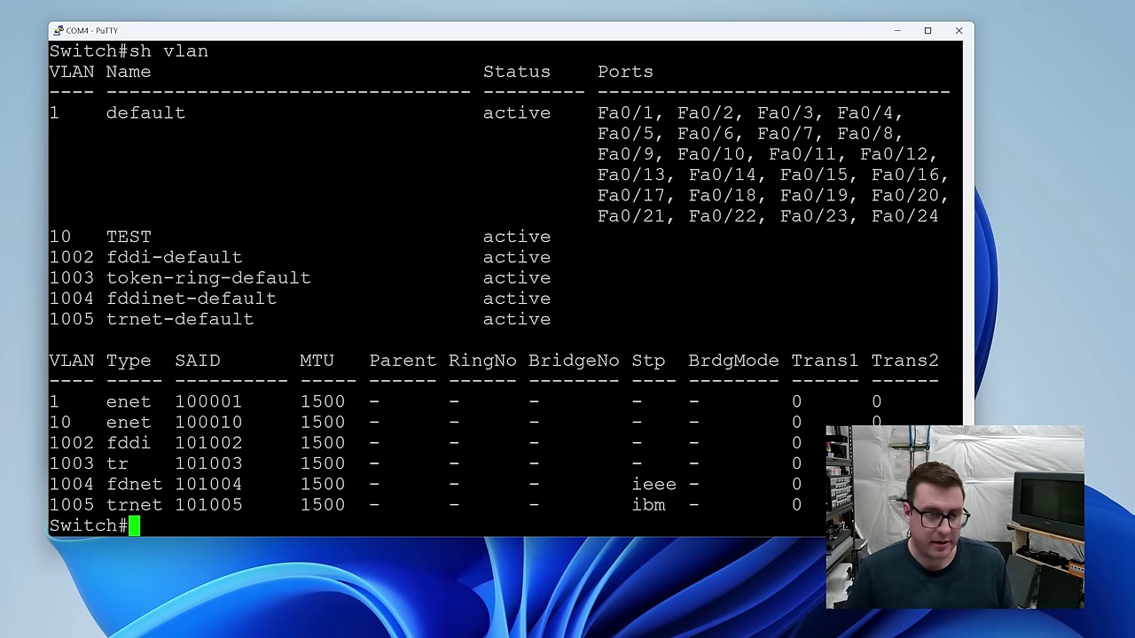
Enter global configuration mode, try the interface range command, and list the available interface types
{"action": "type", "text": "conf t"}
{"action": "key", "text": "Return"}
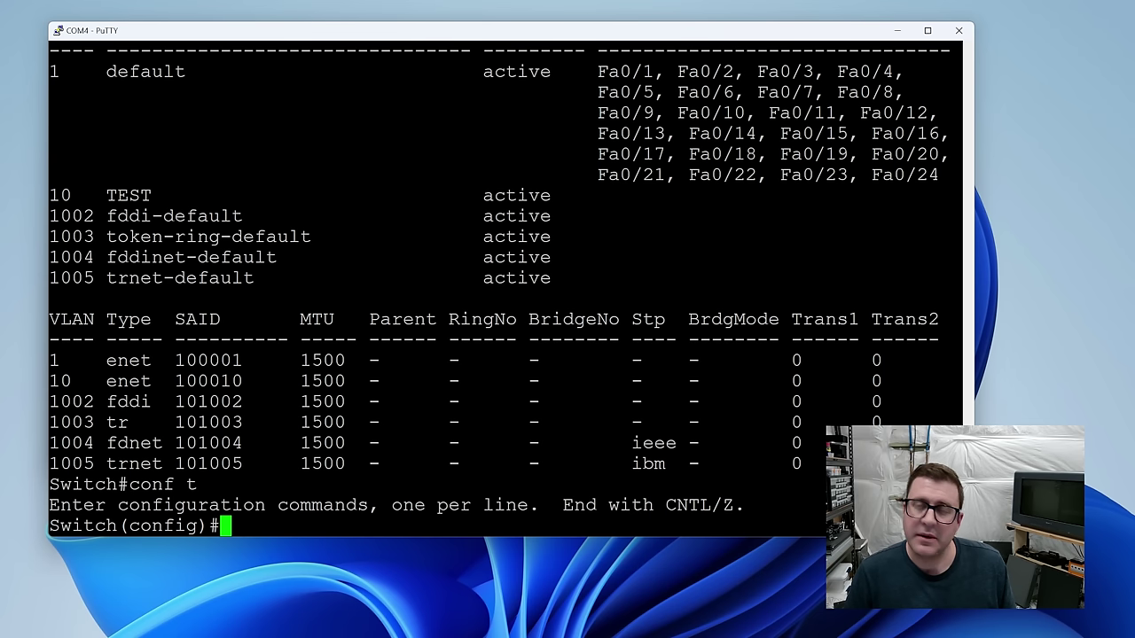
{"action": "type", "text": "interface range"}
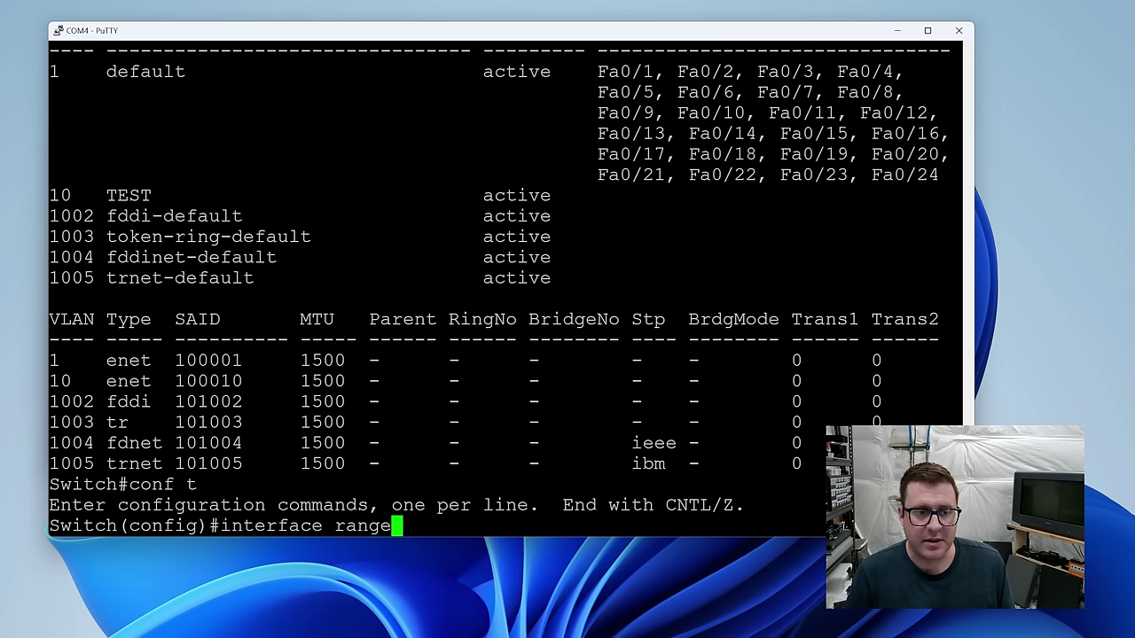
{"action": "key", "text": "Return"}
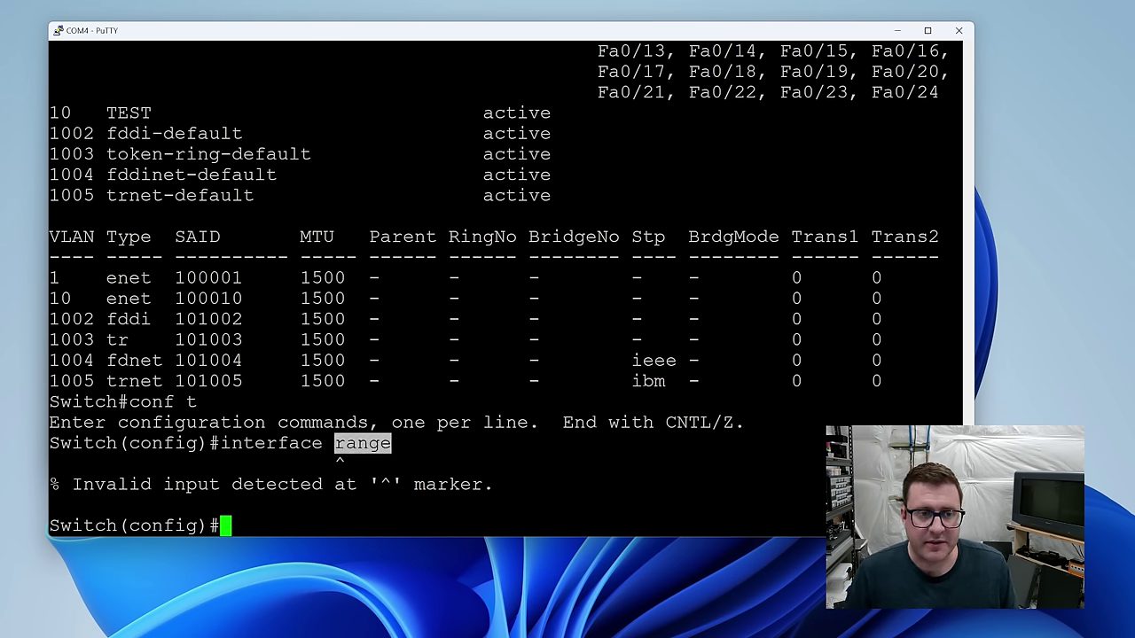
{"action": "type", "text": "int ?"}
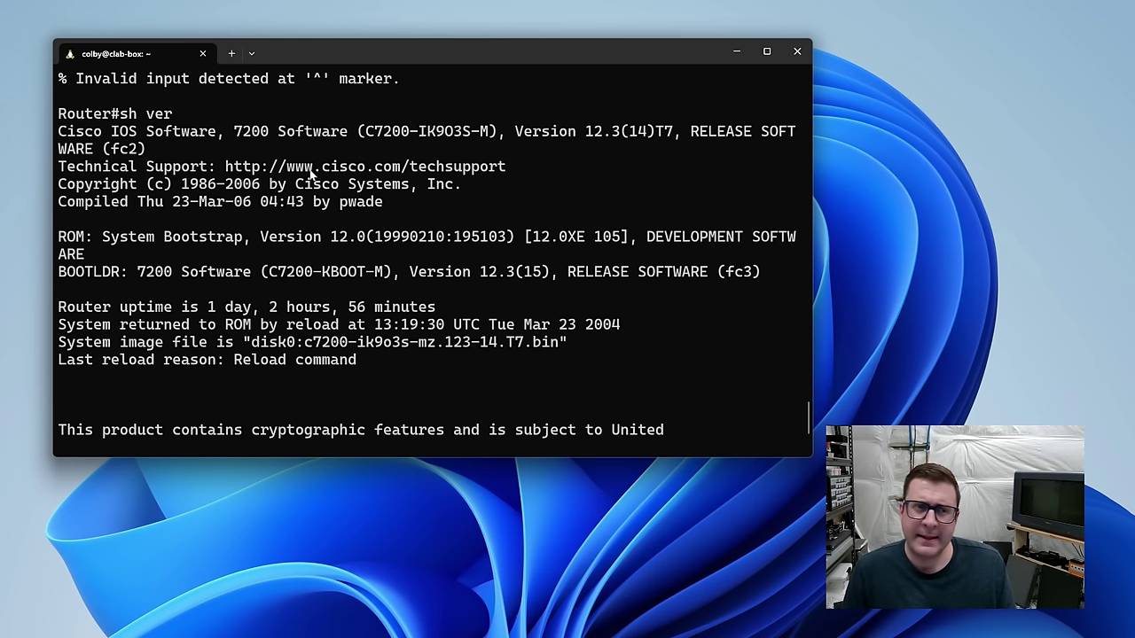
Switch to the Cisco 7200 router's terminal and examine its IOS version and the FastEthernet entries in the IP interface summary
{"action": "left_click_drag", "start_coordinate": [236, 132], "coordinate": [349, 133]}
{"action": "left_click", "coordinate": [499, 213]}
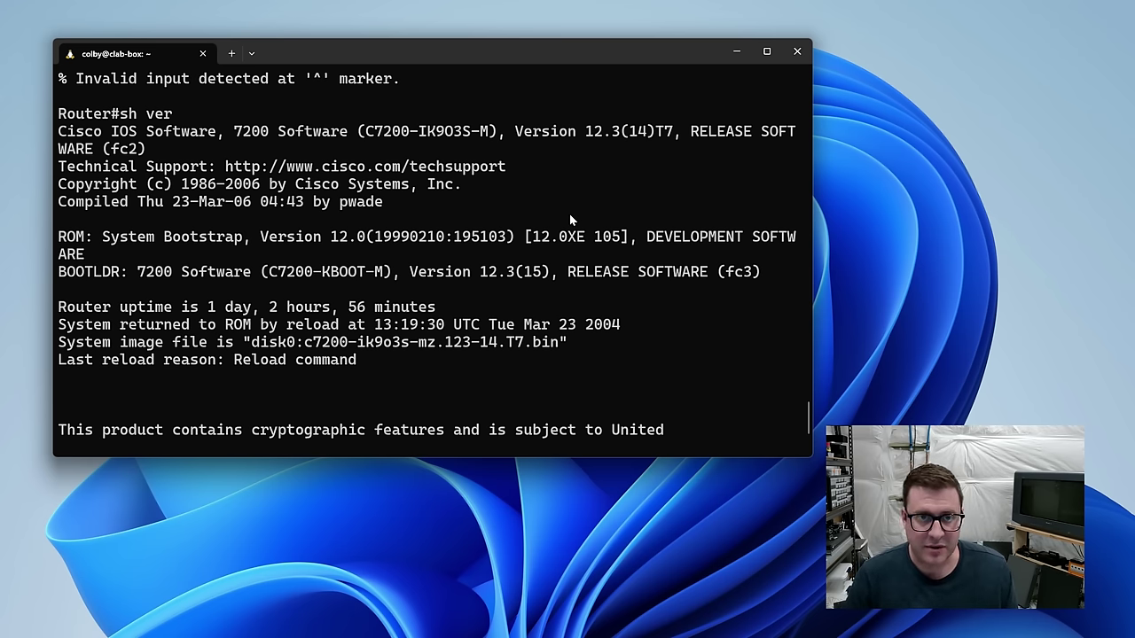
{"action": "key", "text": "space"}
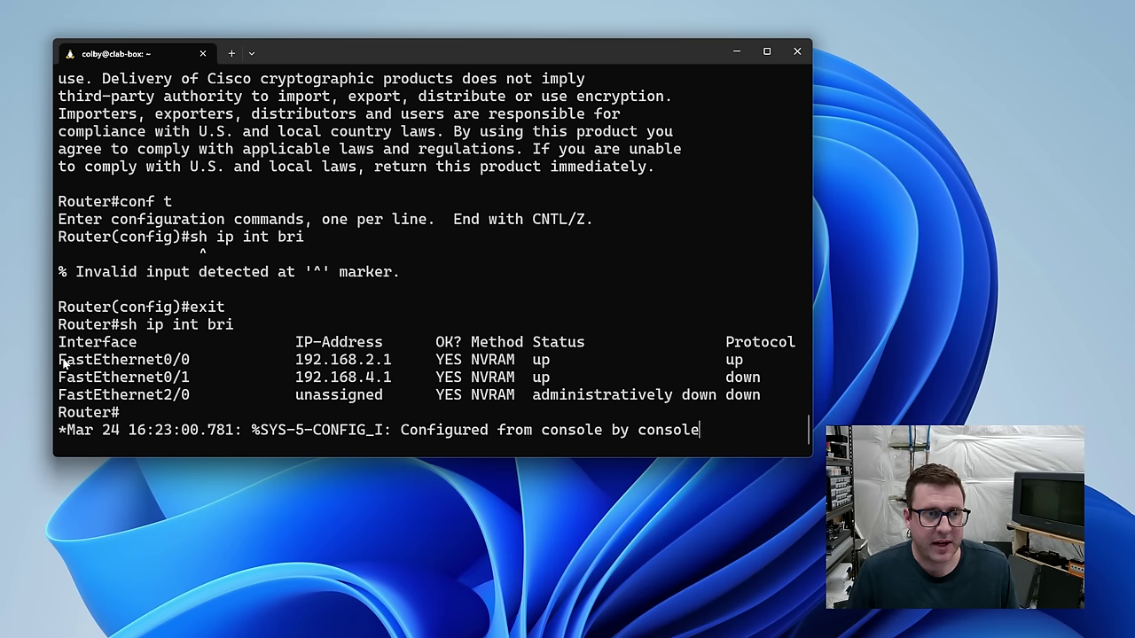
{"action": "left_click_drag", "start_coordinate": [64, 364], "coordinate": [188, 364]}
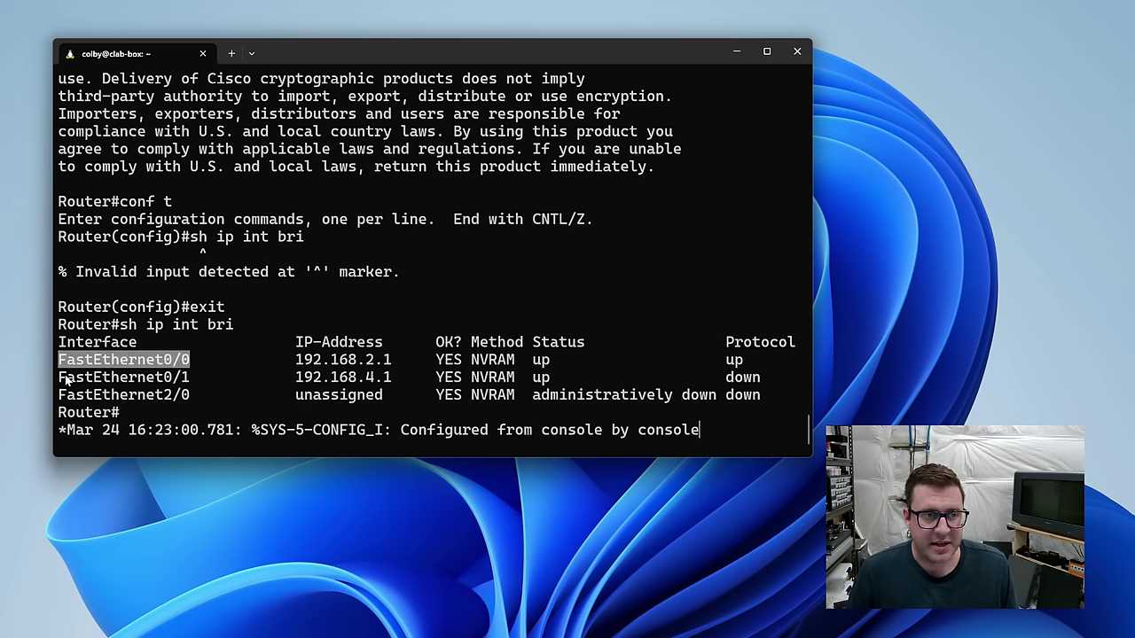
{"action": "left_click_drag", "start_coordinate": [66, 380], "coordinate": [195, 380]}
{"action": "left_click", "coordinate": [238, 359]}
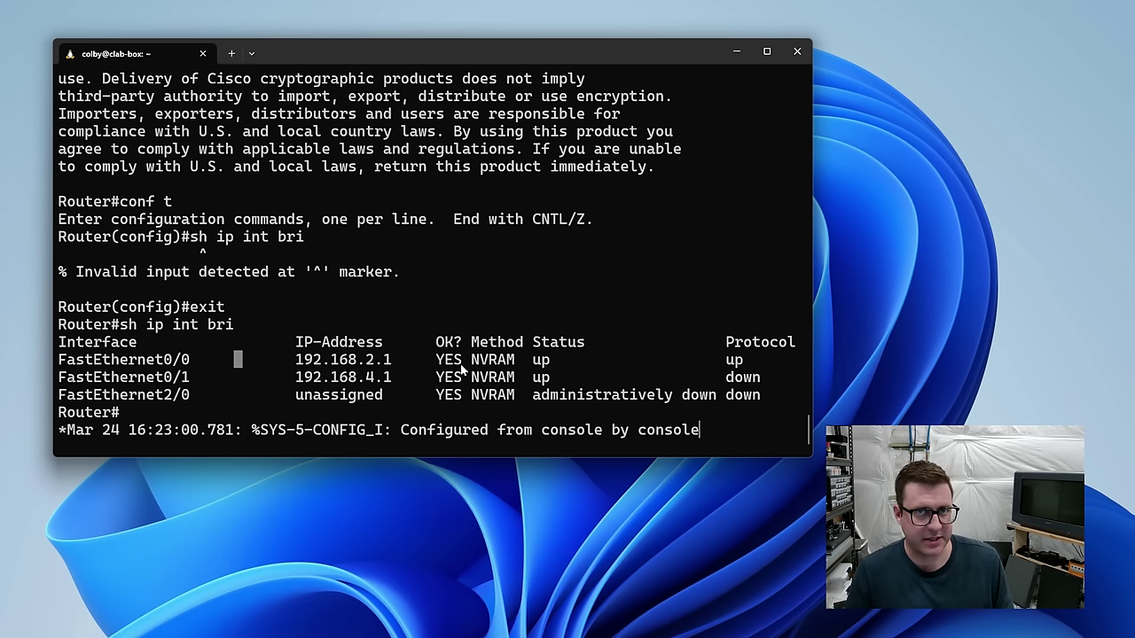
{"action": "key", "text": "Return"}
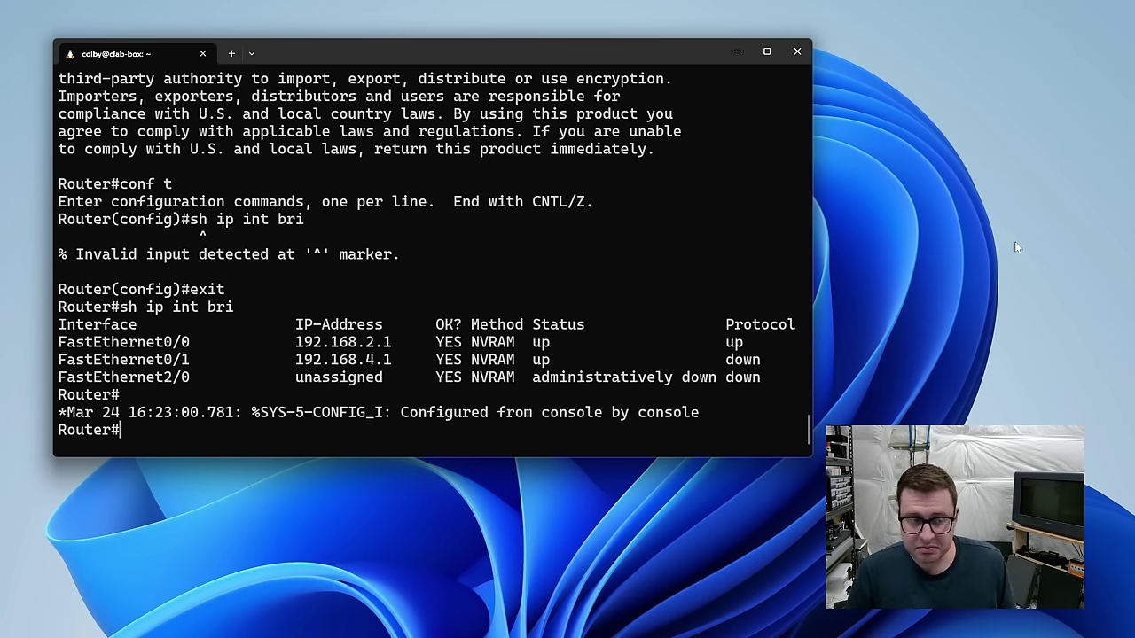
Enter the router's global configuration mode and select the interface range FastEthernet 0/0 - 1
{"action": "type", "text": "conf t"}
{"action": "key", "text": "Return"}
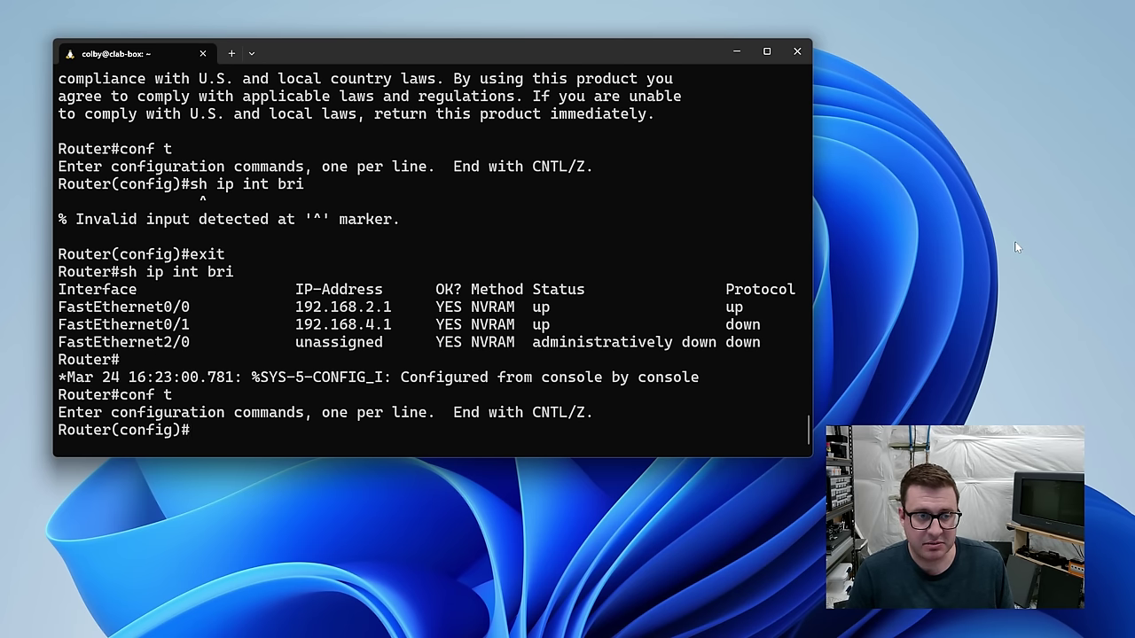
{"action": "type", "text": "int range "}
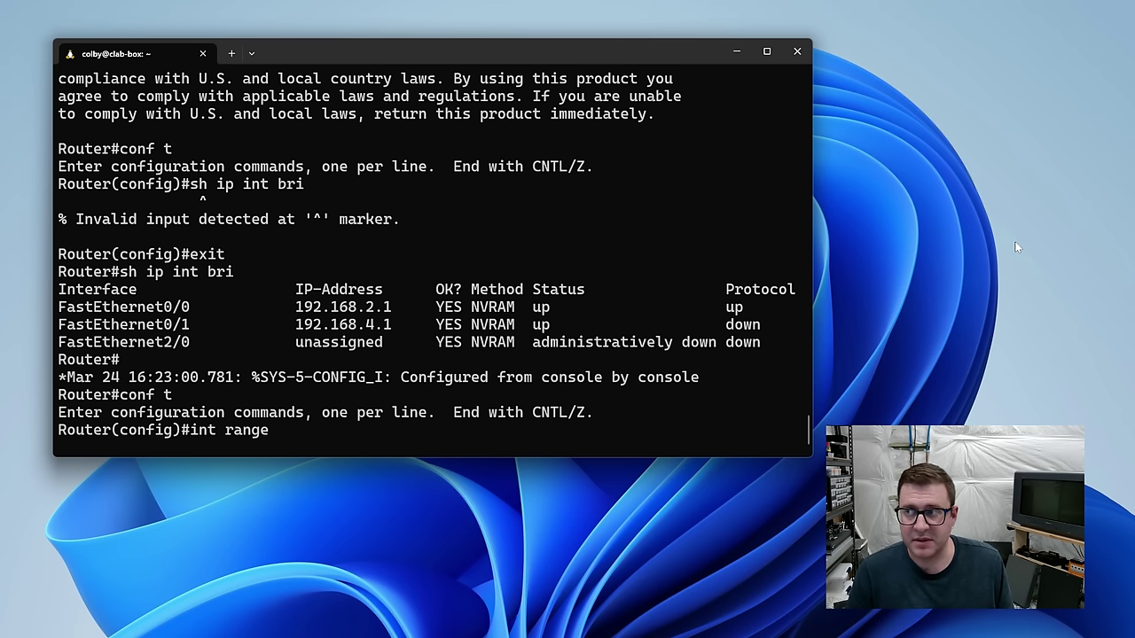
{"action": "type", "text": "Fas"}
{"action": "key", "text": "Tab"}
{"action": "type", "text": "0"}
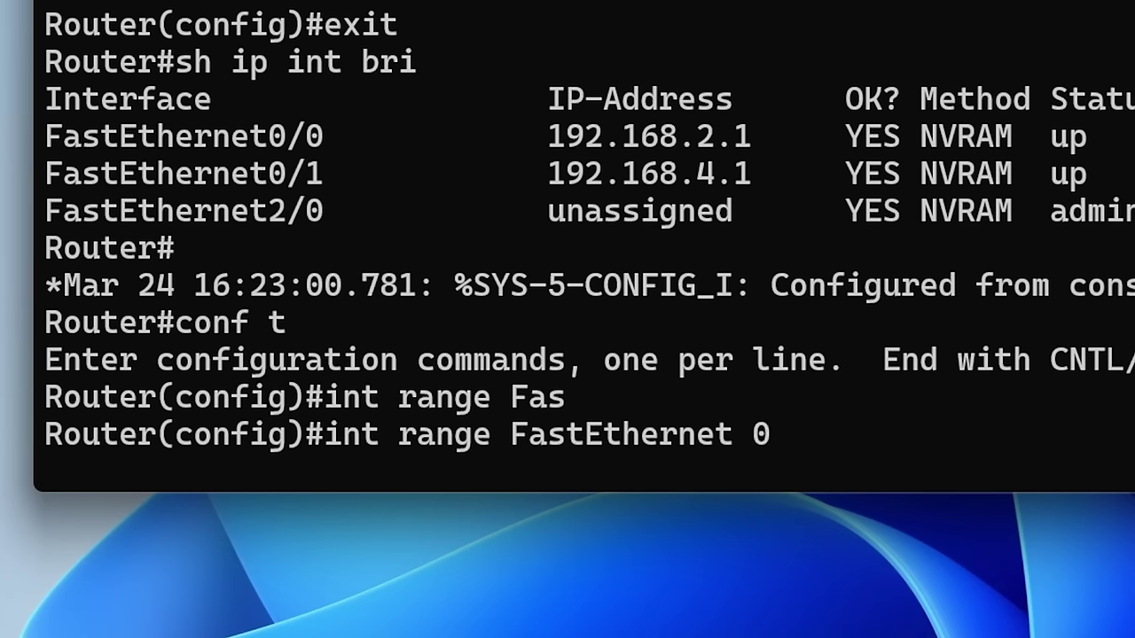
{"action": "type", "text": "/0 - 1"}
{"action": "key", "text": "Return"}
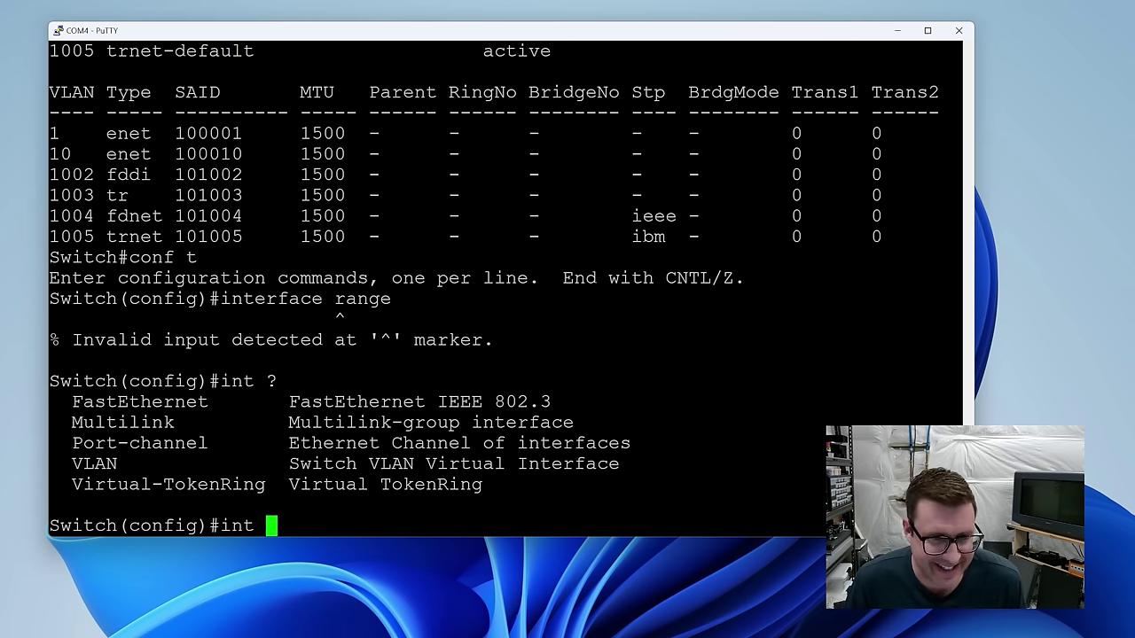
In the Cisco switch's PuTTY console, enter the configuration of FastEthernet0/1 and set its switchport mode to access
{"action": "type", "text": "conf t"}
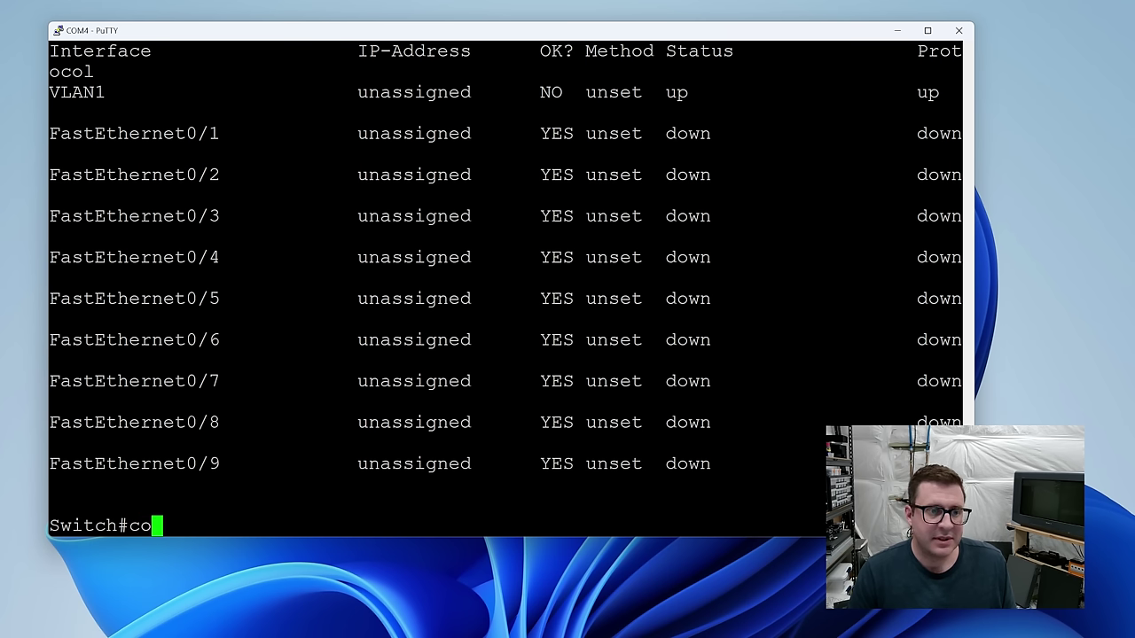
{"action": "key", "text": "Return"}
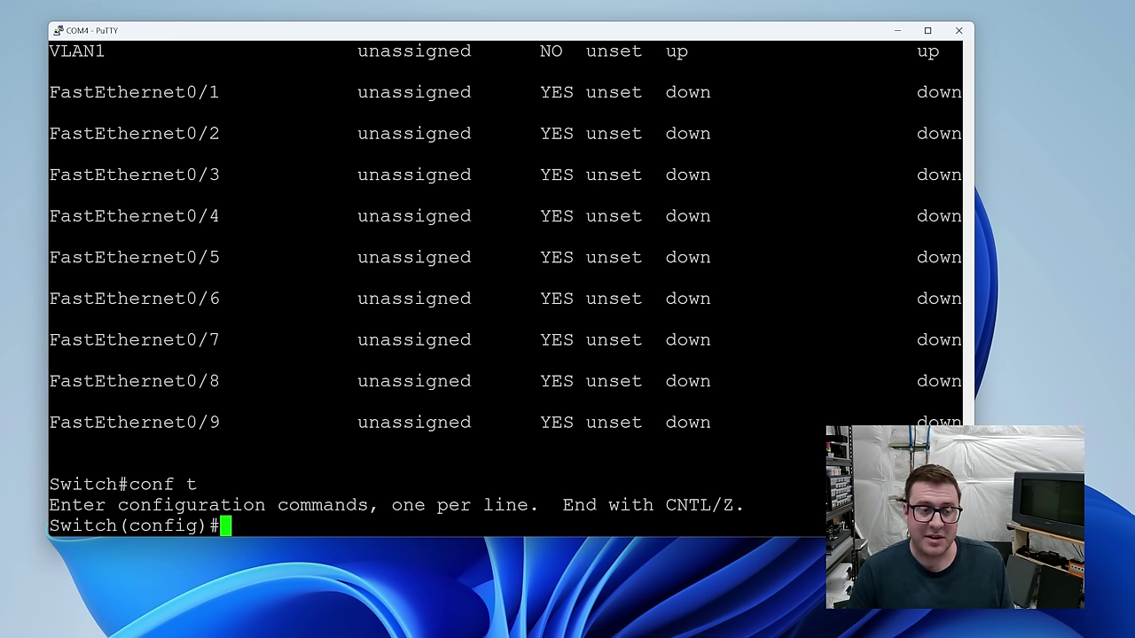
{"action": "type", "text": "int FastEthernet0/1"}
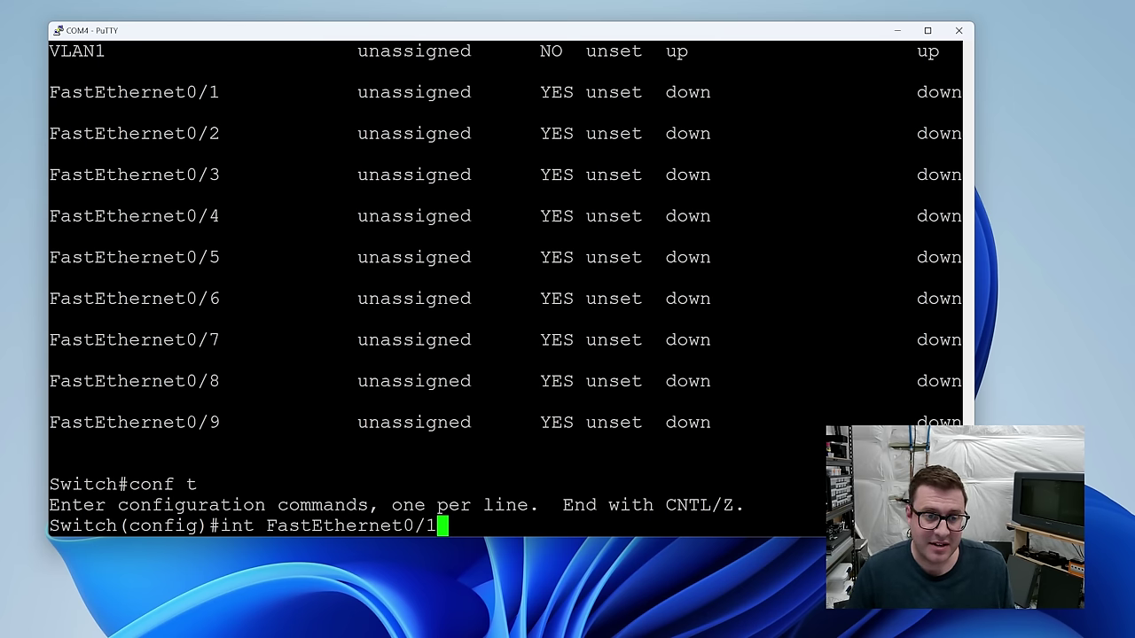
{"action": "key", "text": "Return"}
{"action": "type", "text": "swithport mode access"}
{"action": "key", "text": "Return"}
{"action": "type", "text": "switchport mode access"}
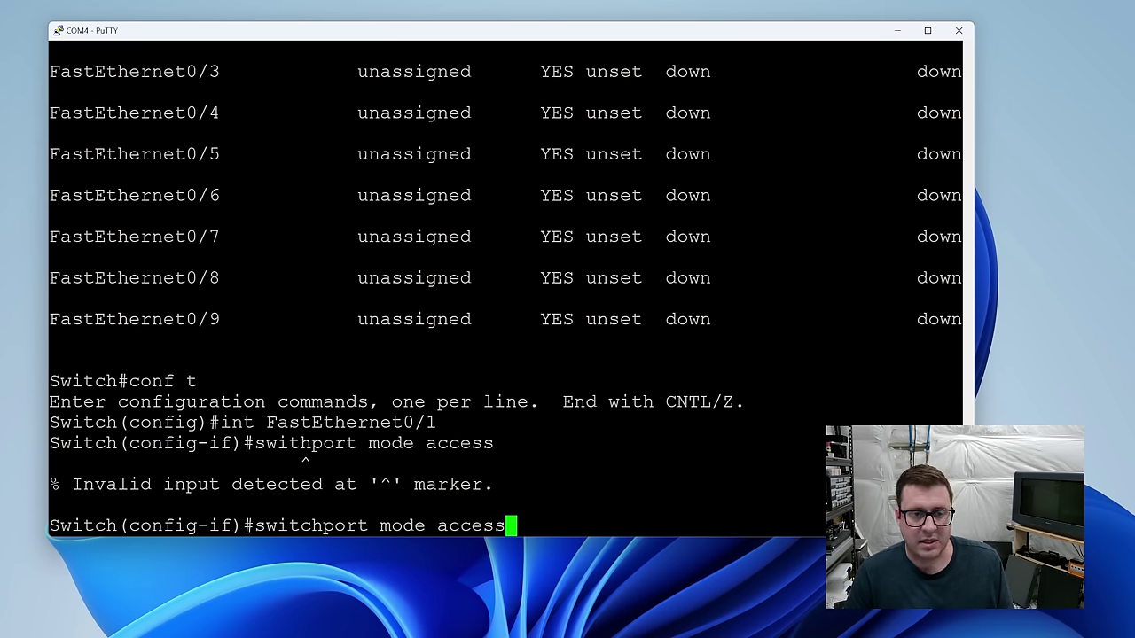
{"action": "key", "text": "Return"}
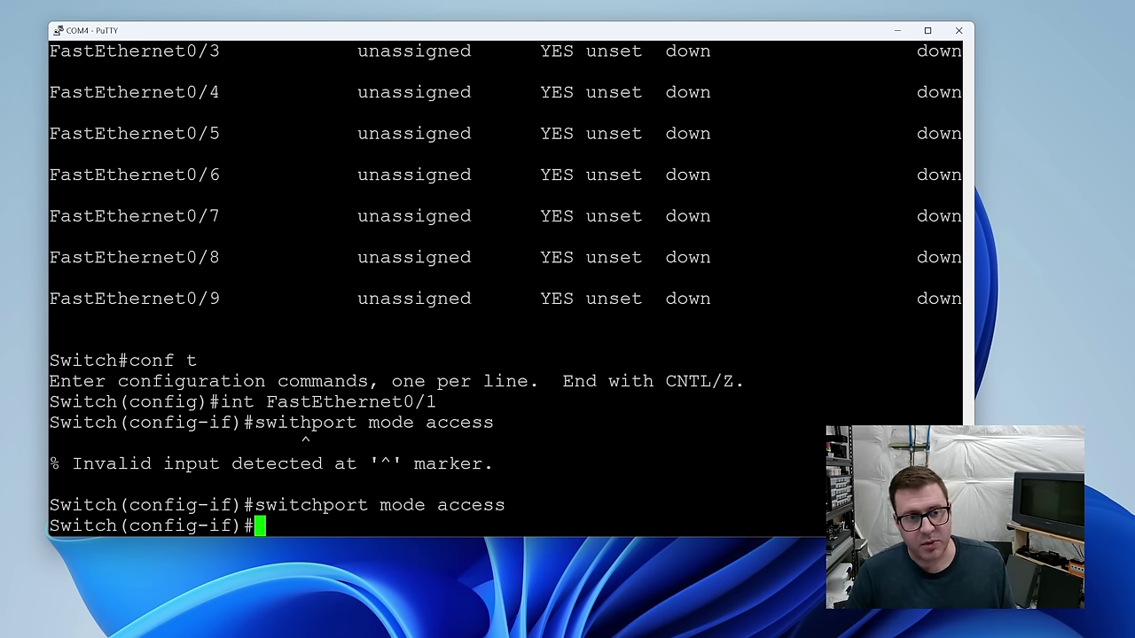
Assign FastEthernet0/1 to access VLAN 10 and enable the interface with no shut
{"action": "type", "text": "swi"}
{"action": "key", "text": "Tab"}
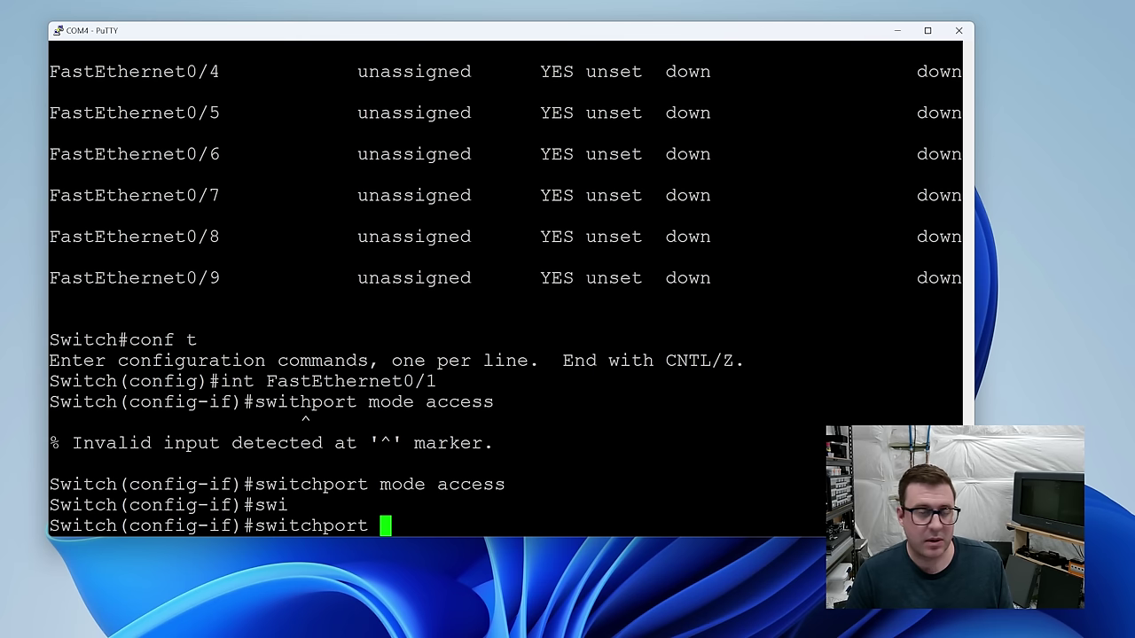
{"action": "type", "text": "access vlan 10"}
{"action": "key", "text": "Return"}
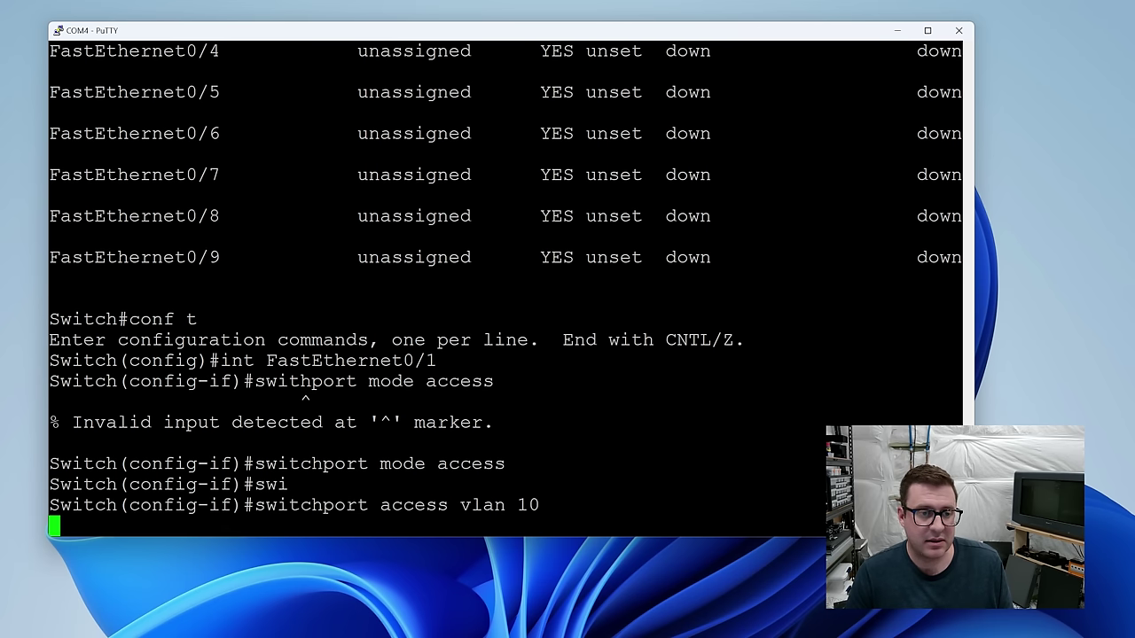
{"action": "type", "text": "no shut"}
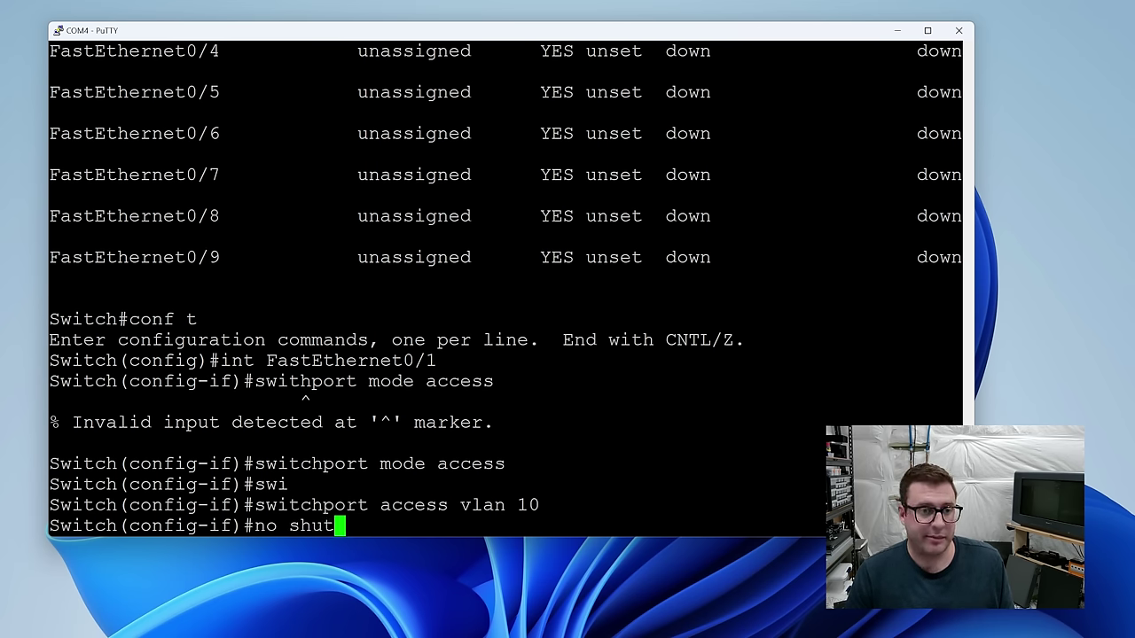
{"action": "key", "text": "Return"}
Leave configuration mode on the switch and list the VLANs to check their port assignments
{"action": "type", "text": "exit"}
{"action": "key", "text": "Return"}
{"action": "type", "text": "exit"}
{"action": "key", "text": "Return"}
{"action": "type", "text": "sh vlan"}
{"action": "key", "text": "Return"}
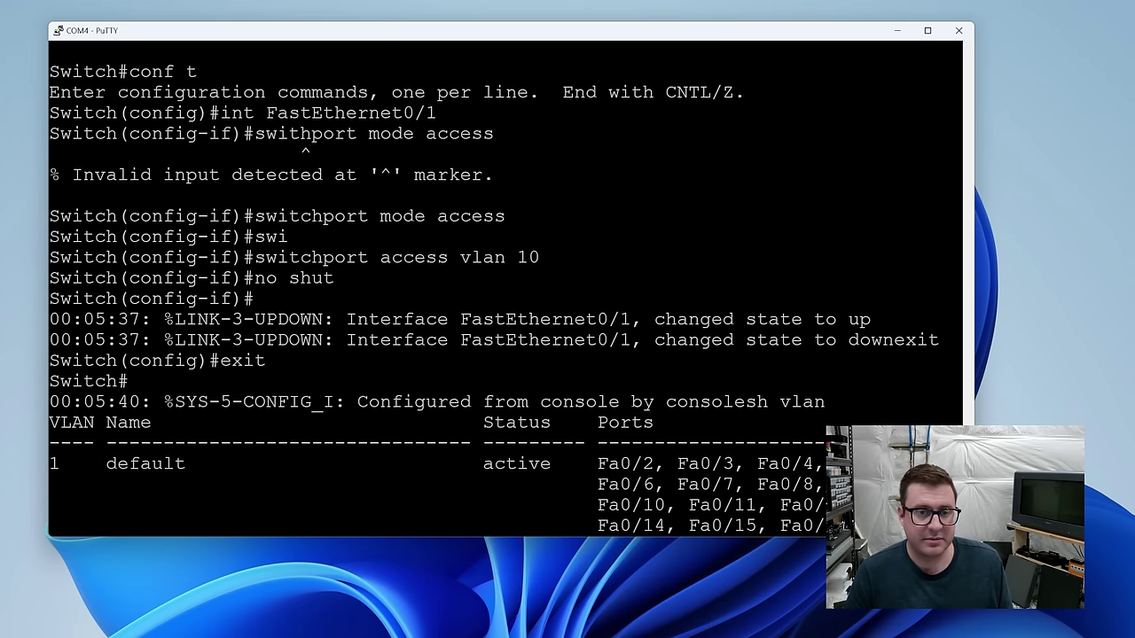